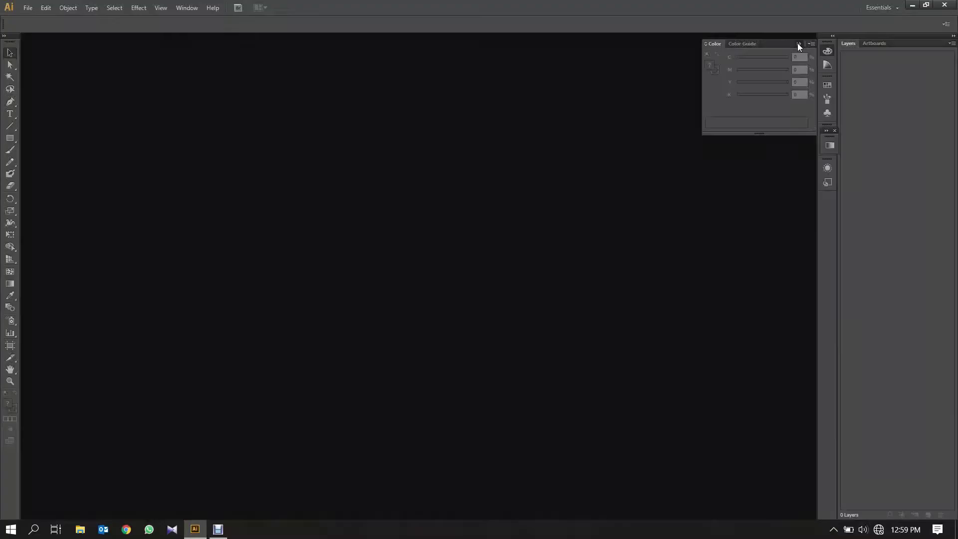
Create a new document with width and height both set to 2500 px
left_click(799, 45)
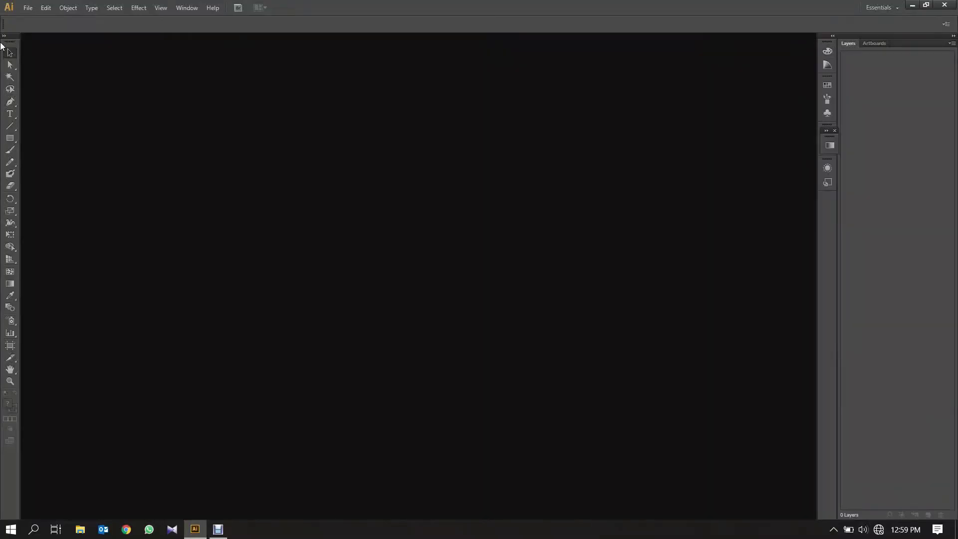
left_click(24, 8)
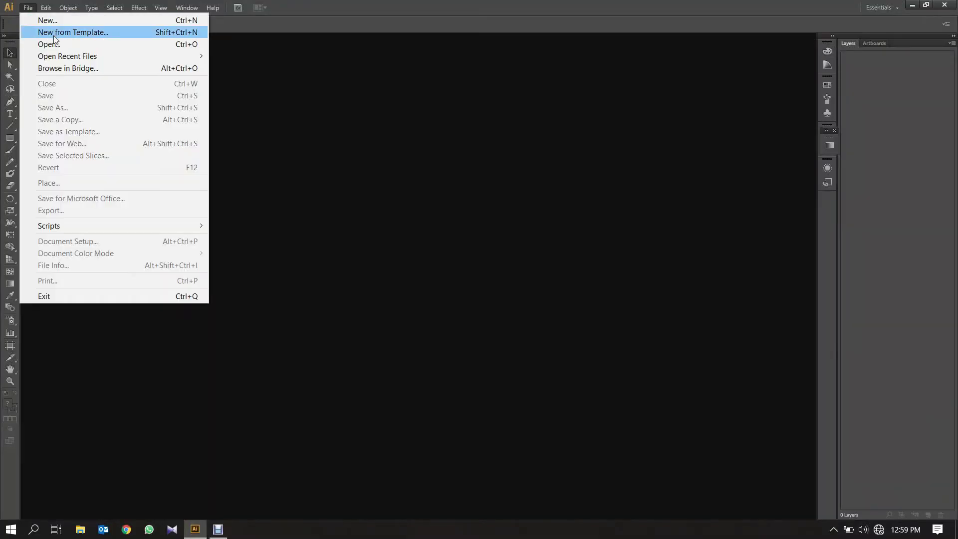
left_click(50, 20)
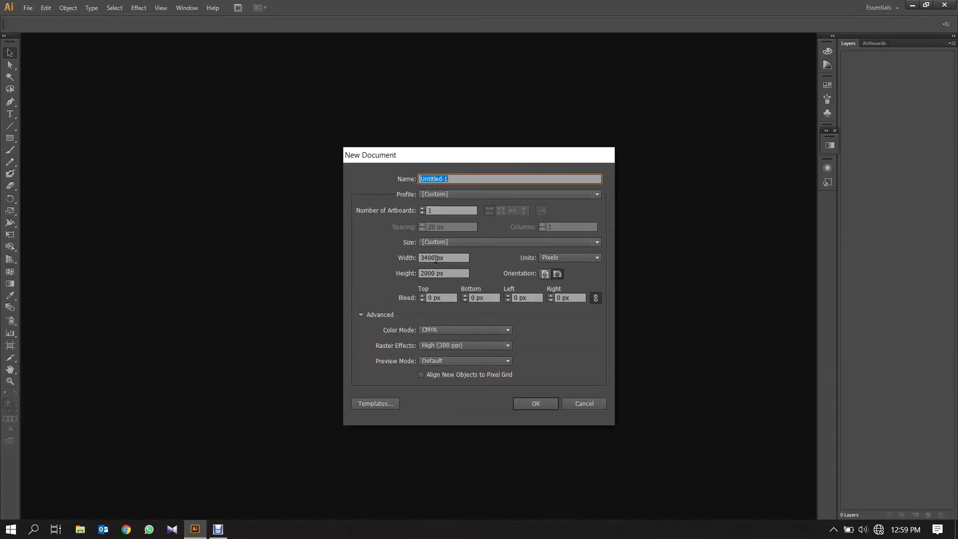
double_click(436, 259)
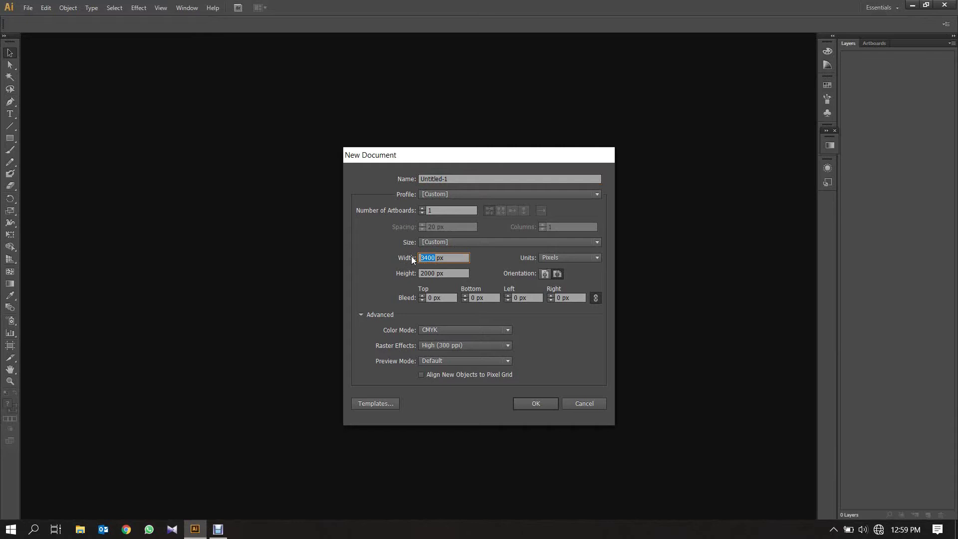
key("BackSpace")
type("2500")
left_click(432, 273)
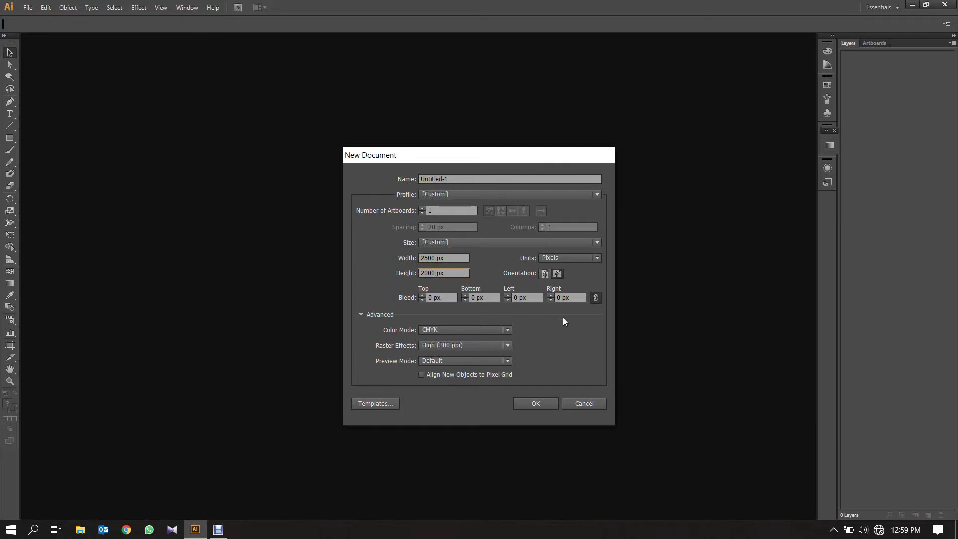
key("BackSpace")
key("BackSpace")
key("BackSpace")
key("BackSpace")
type("2")
type("500")
left_click(525, 406)
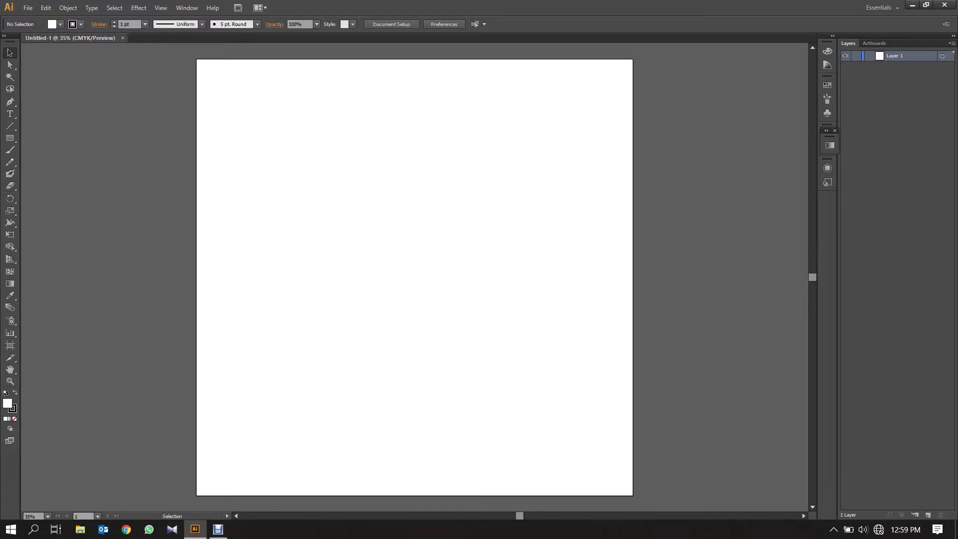
Draw an artboard-sized rectangle with a -90° white-to-black gradient, black stop near 74%
left_click(10, 138)
left_click_drag(196, 59, 632, 495)
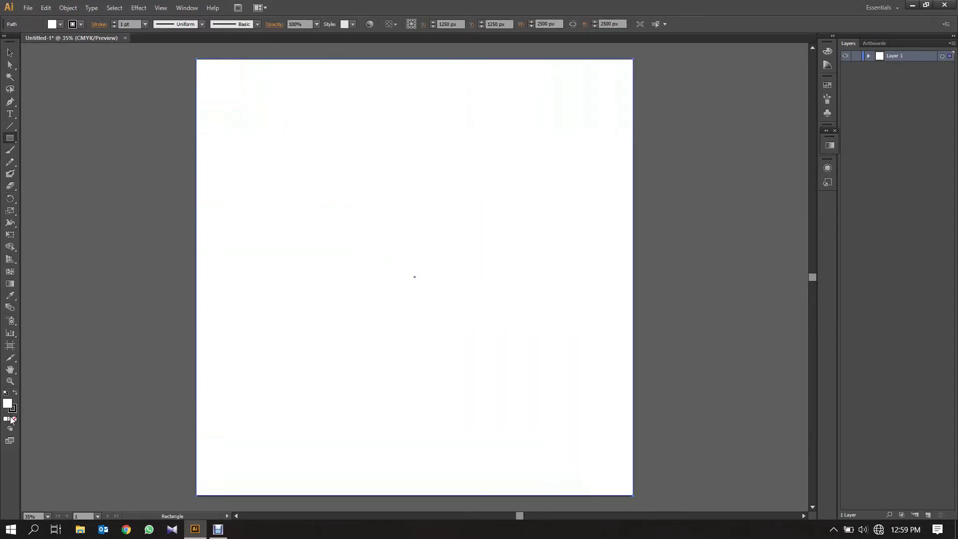
left_click(11, 420)
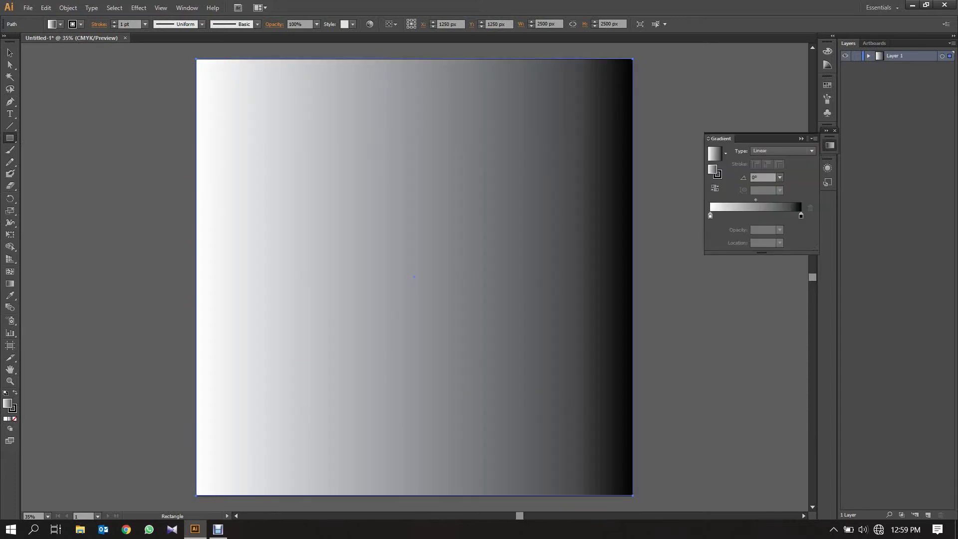
left_click(781, 178)
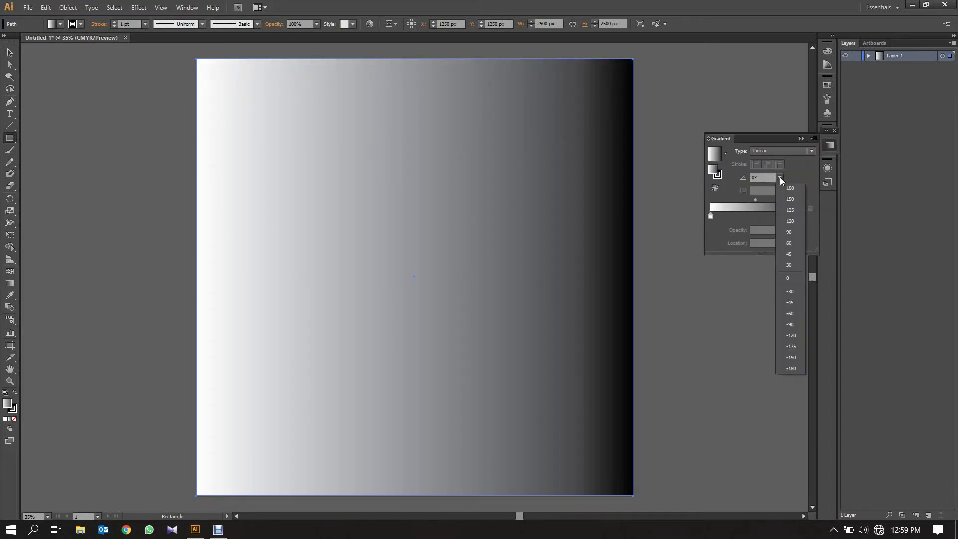
left_click(790, 325)
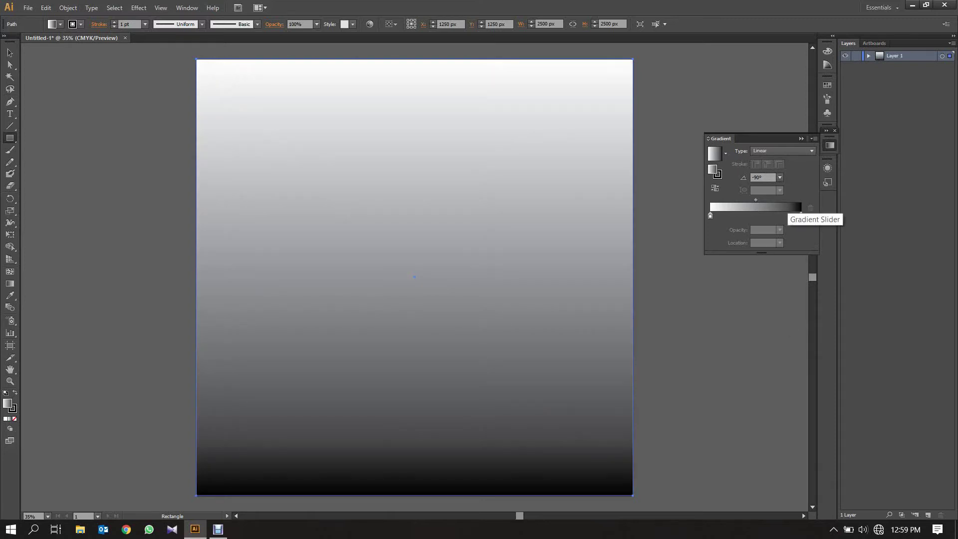
left_click(756, 215)
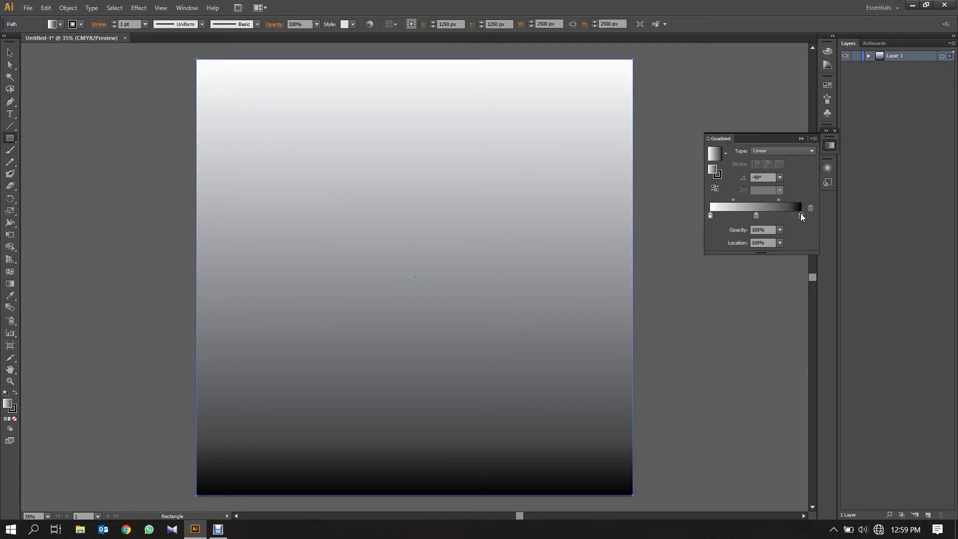
left_click_drag(801, 216, 777, 216)
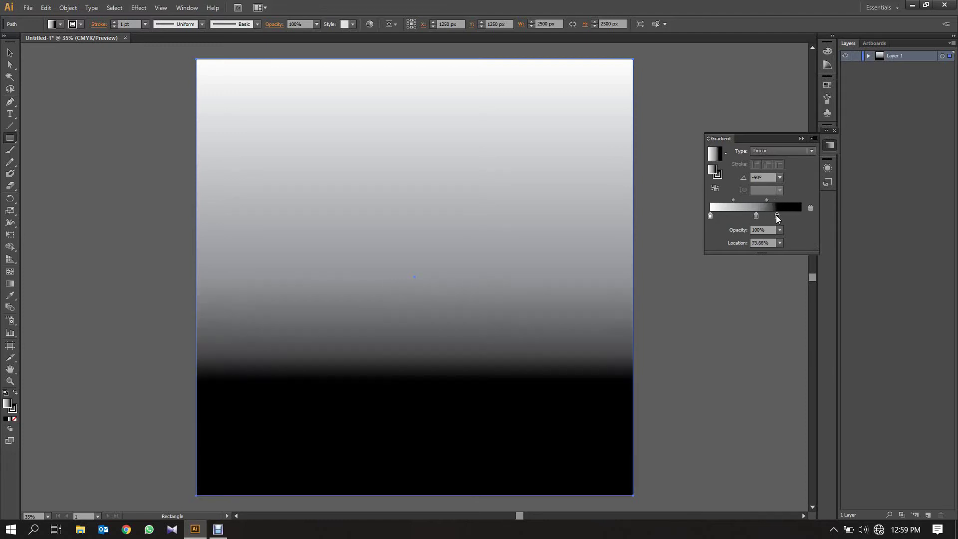
Add a gradient stop near the bottom end and set it to about 92% black
left_click(797, 216)
left_click(827, 54)
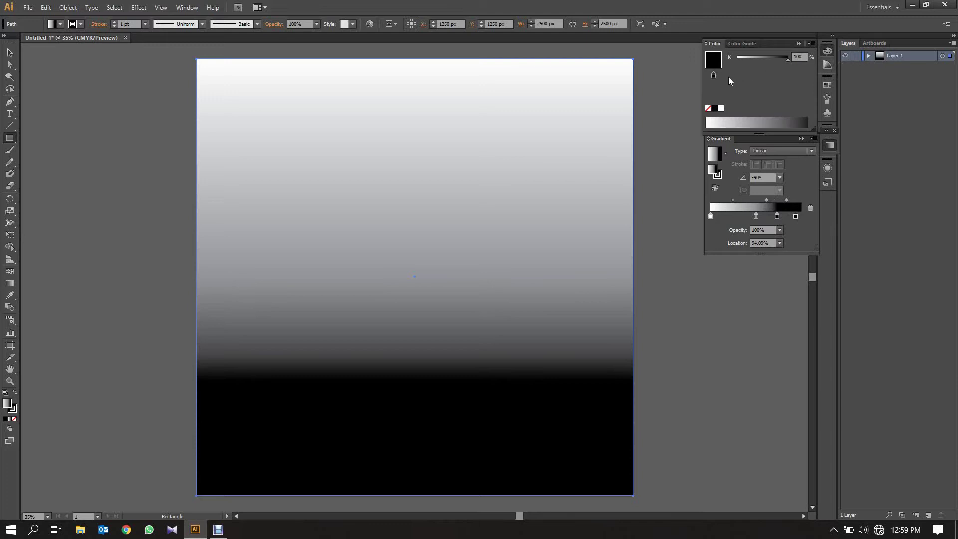
left_click(748, 59)
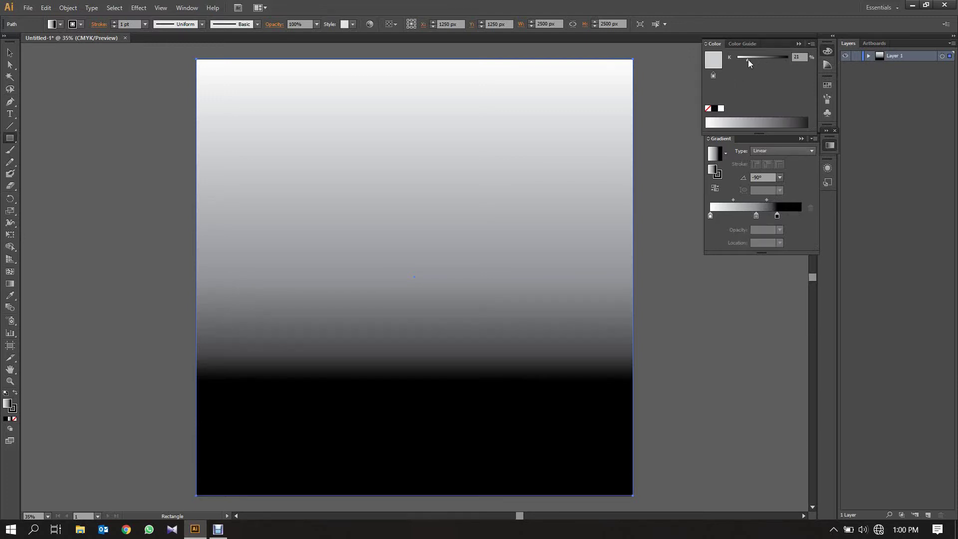
left_click_drag(748, 59, 784, 58)
Put a pale grey stop at 100% and another stop at about 73%
left_click(796, 216)
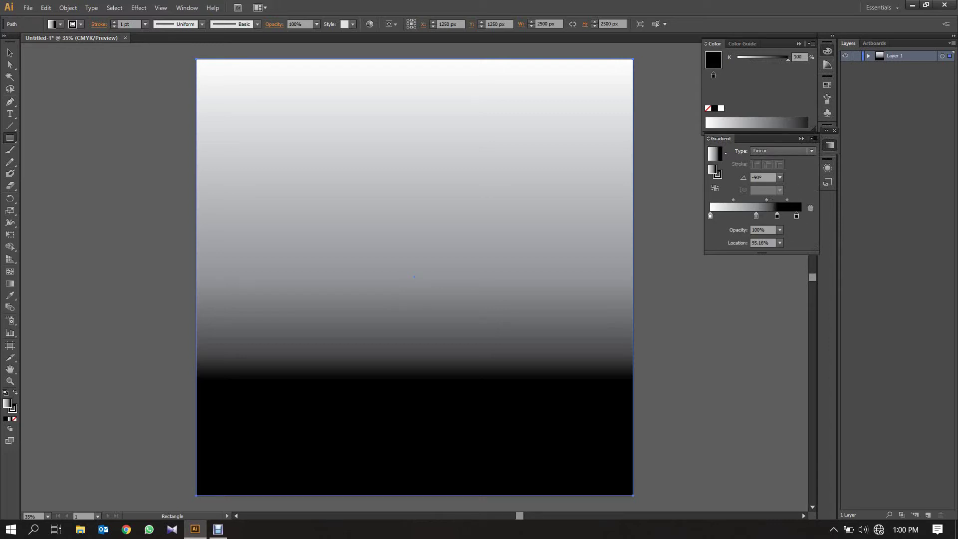
left_click(744, 59)
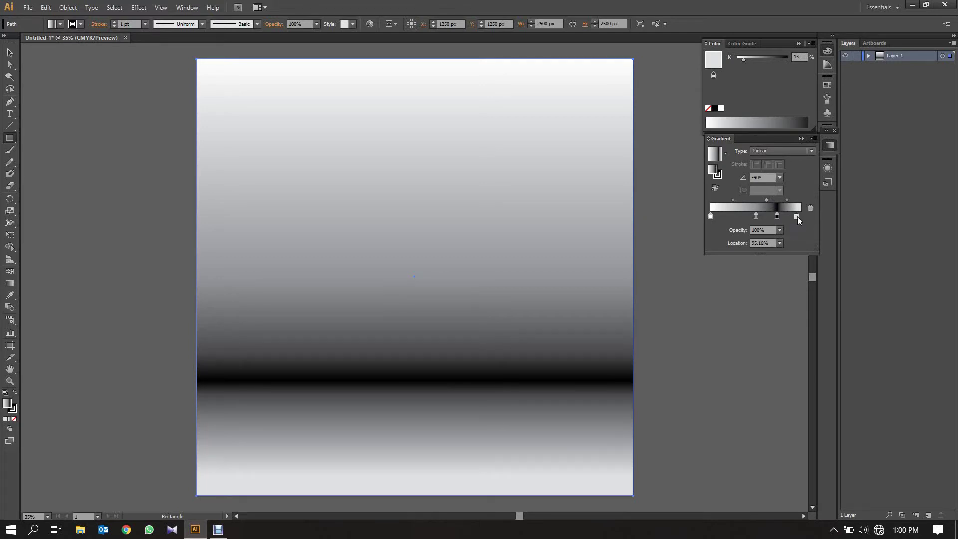
left_click_drag(797, 216, 776, 217)
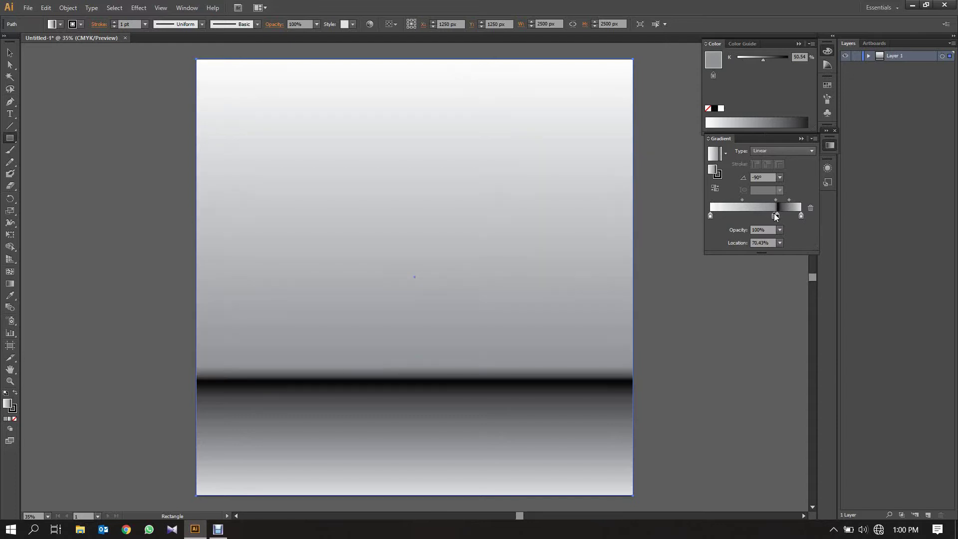
left_click(732, 215)
left_click_drag(732, 217, 777, 215)
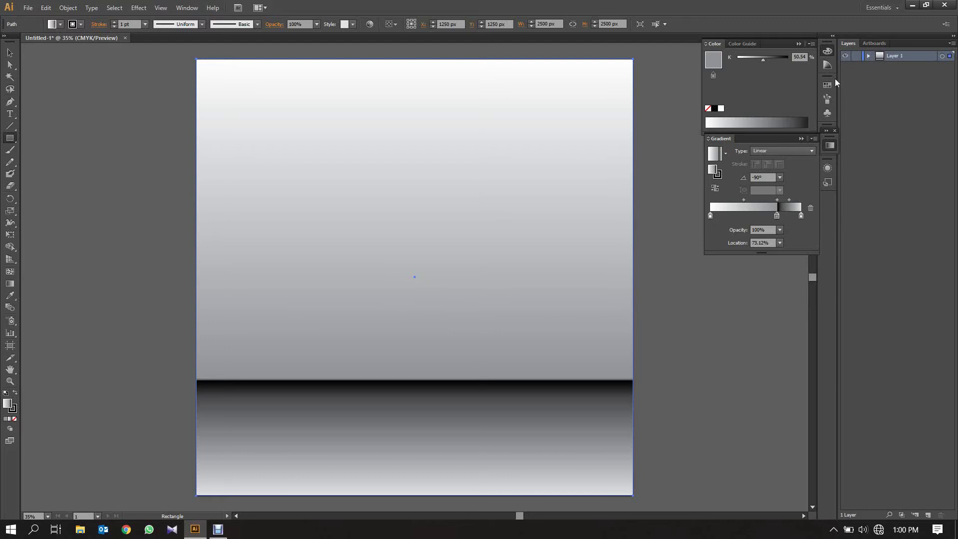
Dismiss the Rectangle prompt, lock the gradient background, and add an empty Layer 2
left_click(479, 260)
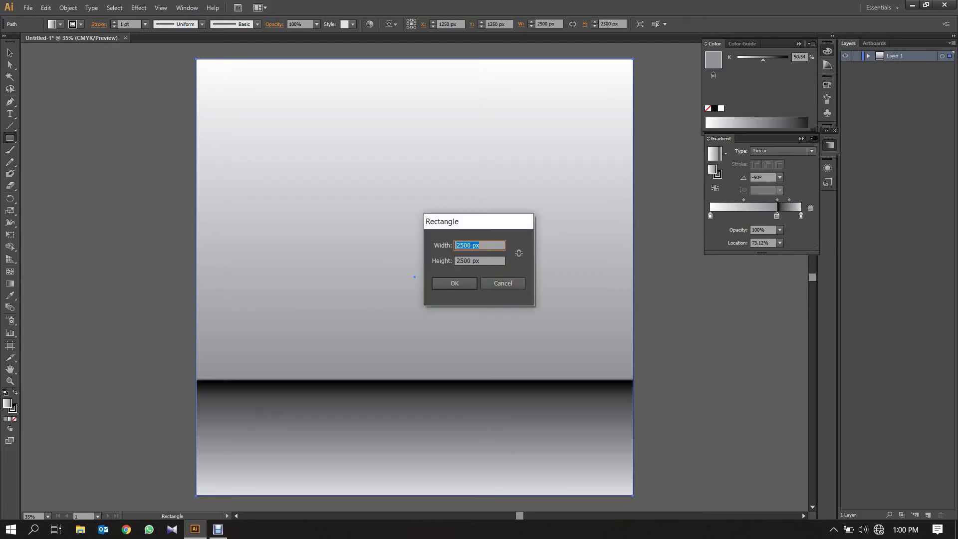
left_click(515, 283)
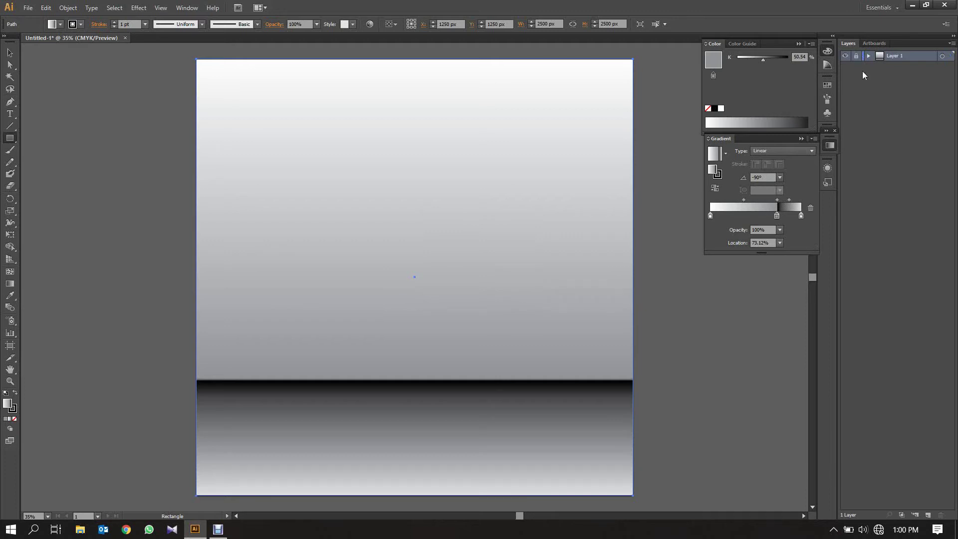
key("ctrl+shift+a")
left_click(928, 515)
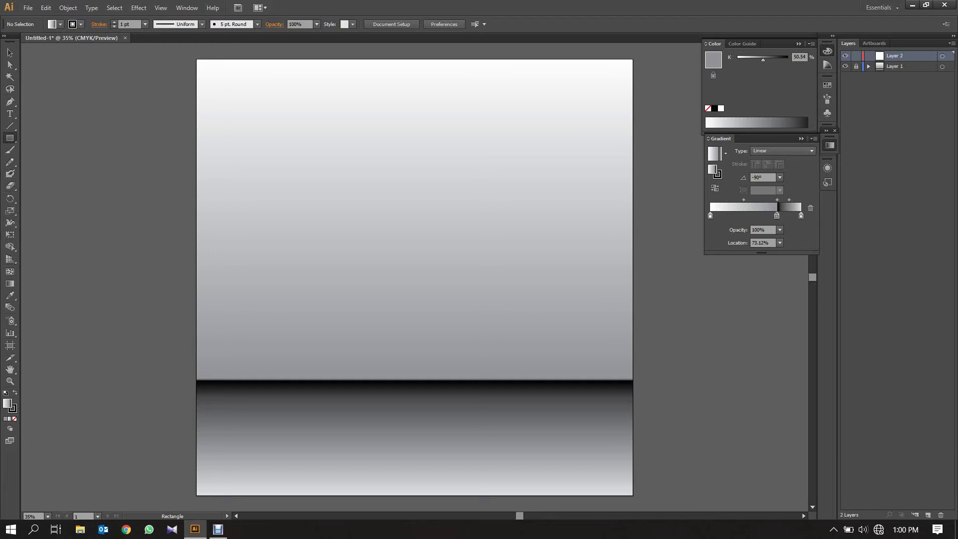
Draw a tall rectangle over the artboard's left edge and fill it with the red swatch
left_click_drag(83, 96, 250, 430)
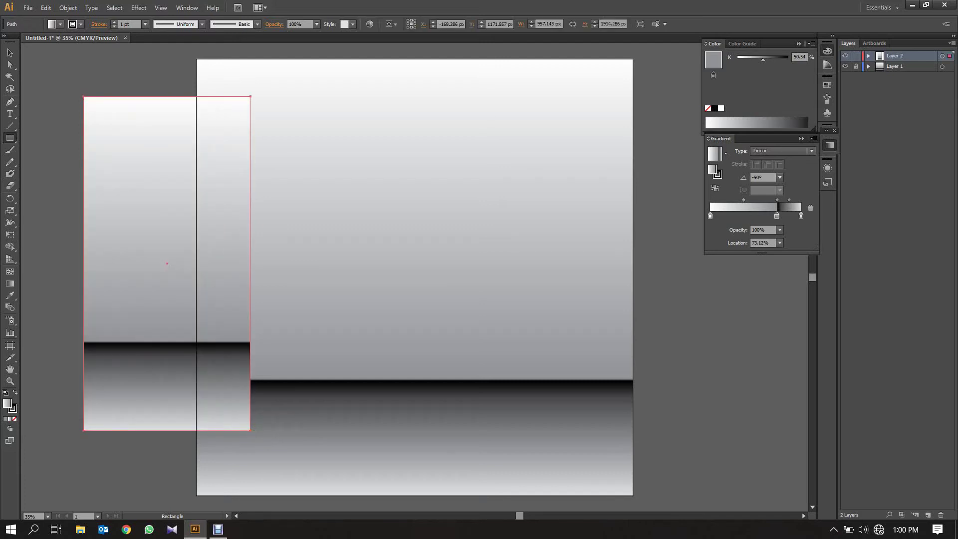
left_click(825, 89)
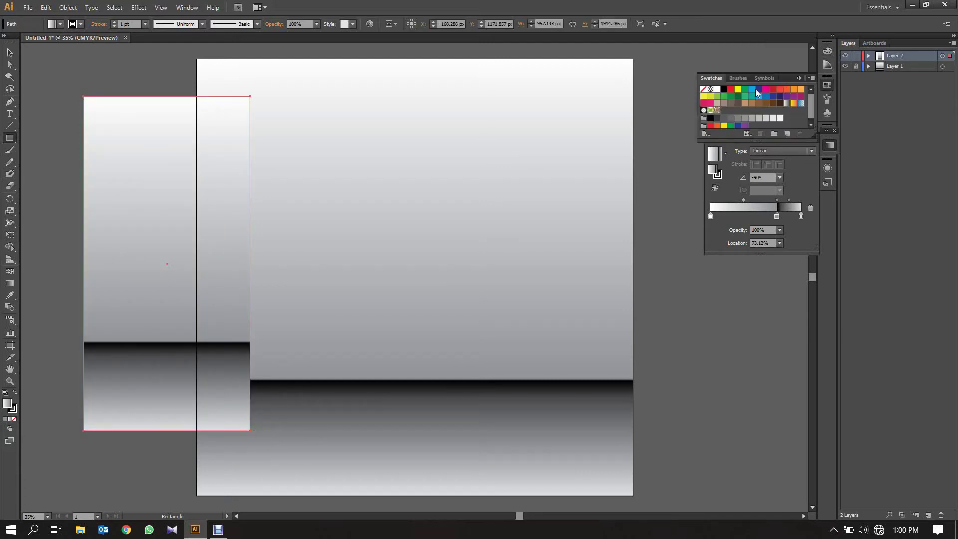
left_click(780, 89)
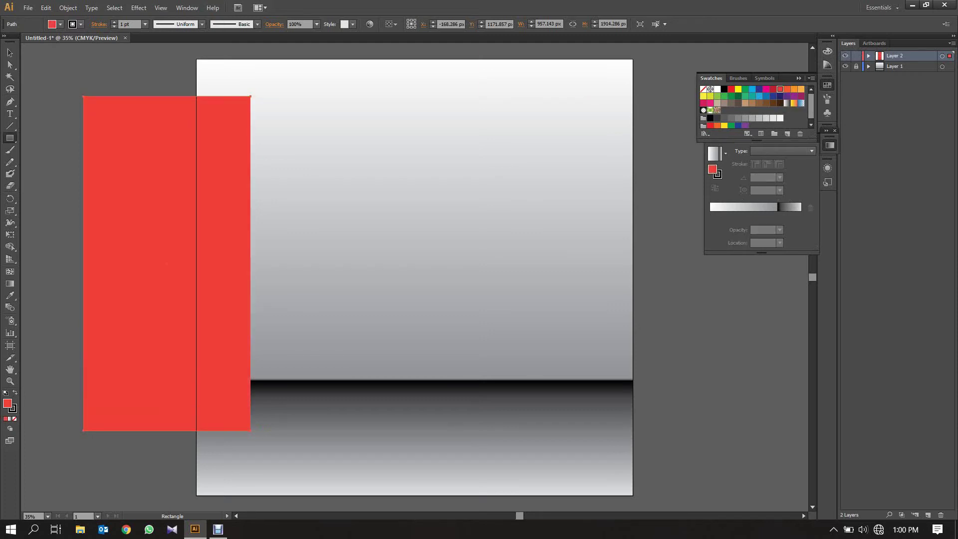
left_click(169, 10)
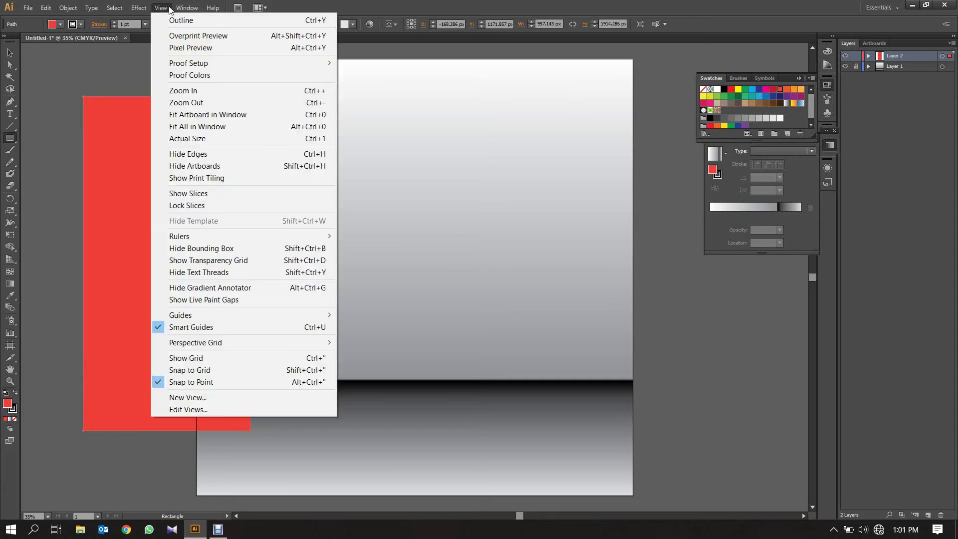
mouse_move(225, 236)
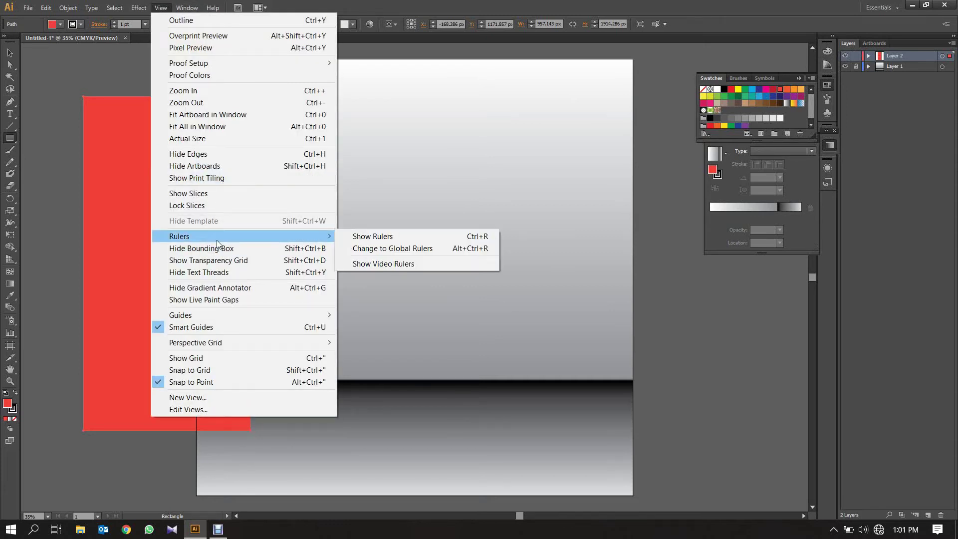
Show rulers around the canvas and switch measurement units to millimetres
left_click(379, 236)
right_click(413, 48)
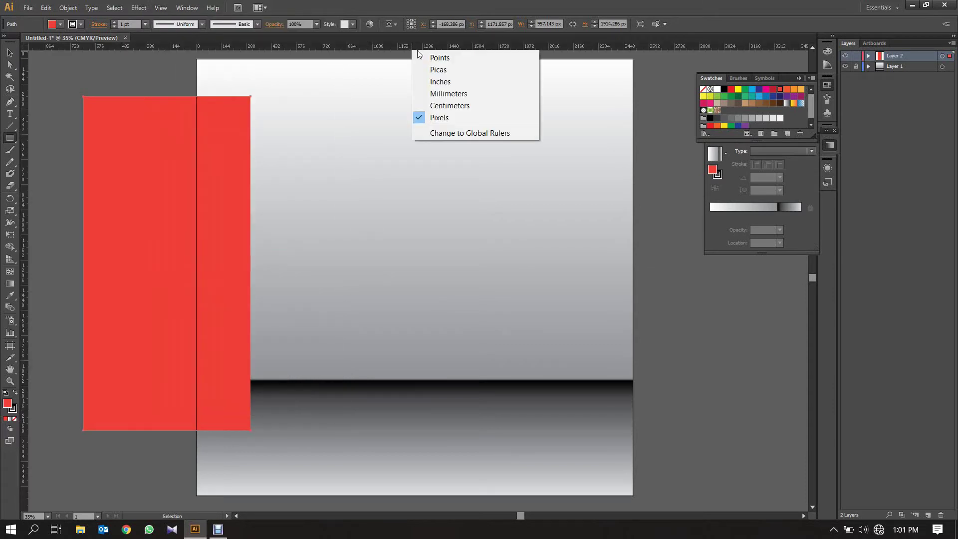
left_click(461, 94)
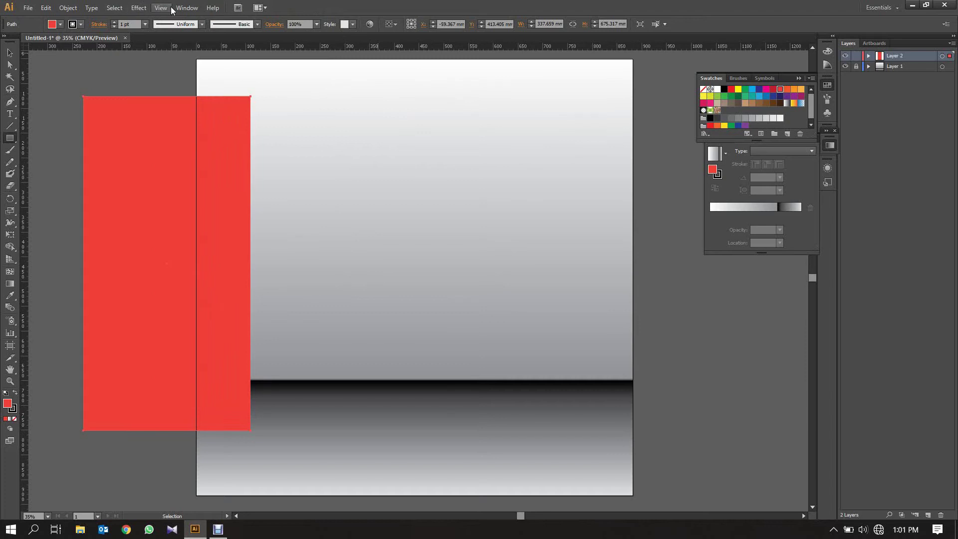
left_click(199, 9)
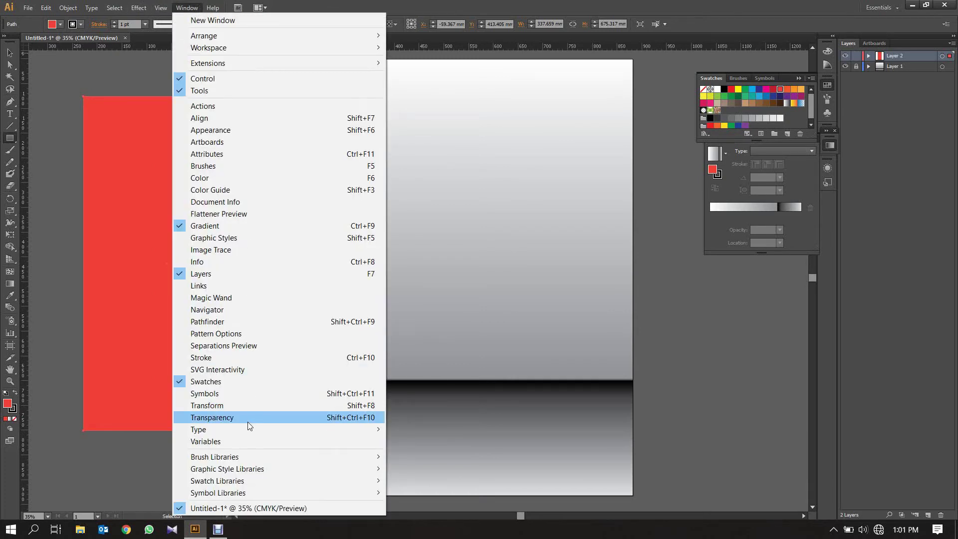
left_click(247, 406)
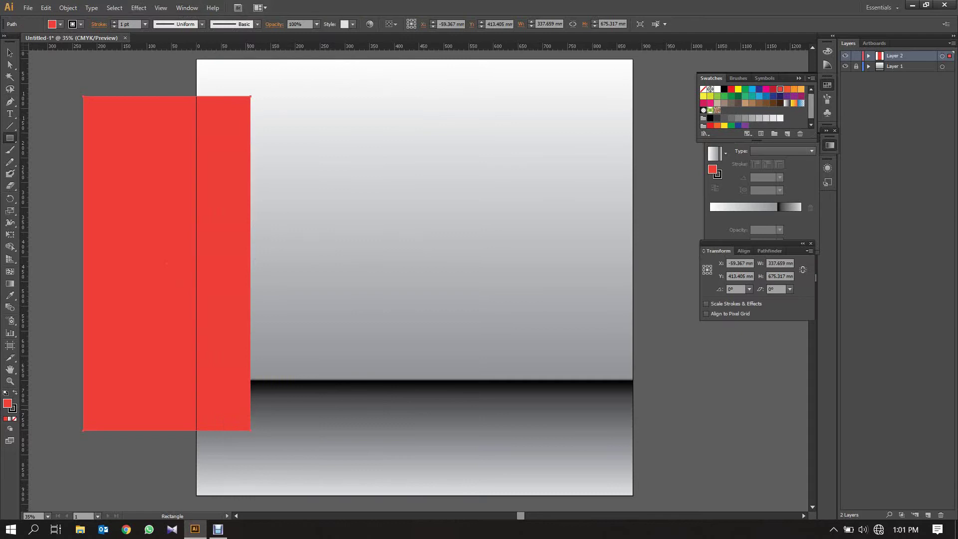
Set the red rectangle to W 850 mm and H 2000 mm, then zoom out
left_click(787, 265)
key("BackSpace")
key("BackSpace")
key("BackSpace")
key("Tab")
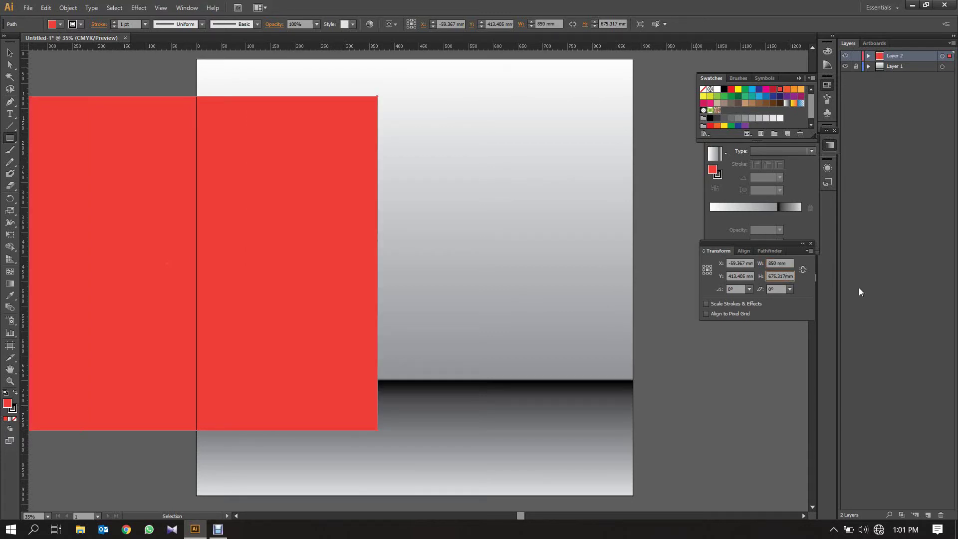
key("BackSpace")
type("2000")
key("Return")
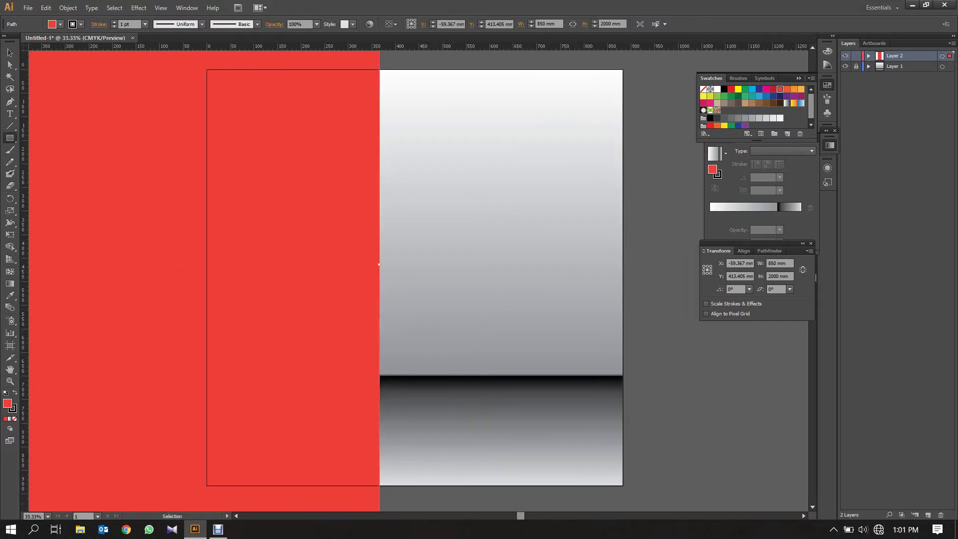
key("ctrl+minus")
key("ctrl+minus")
key("ctrl+minus")
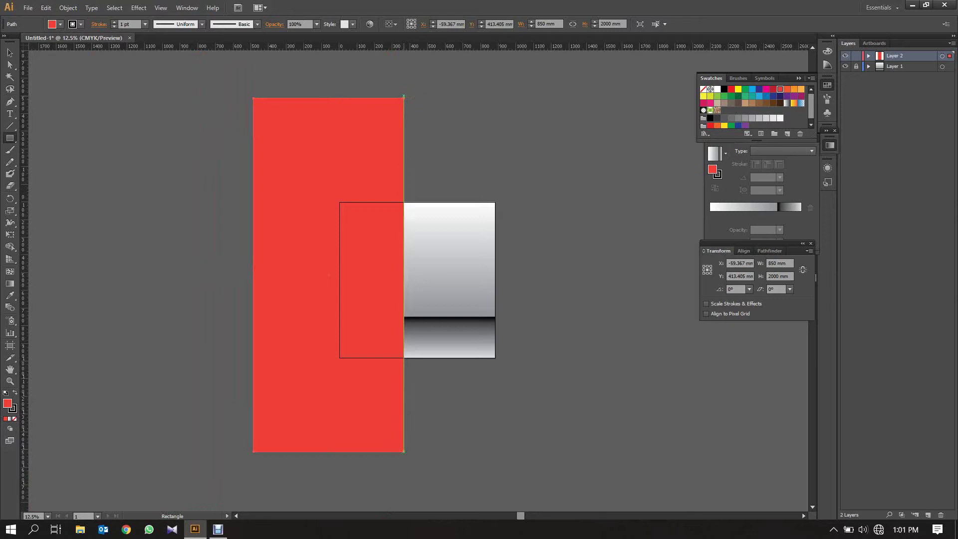
mouse_move(405, 97)
left_mouse_down()
mouse_move(385, 141)
mouse_move(404, 98)
left_mouse_up()
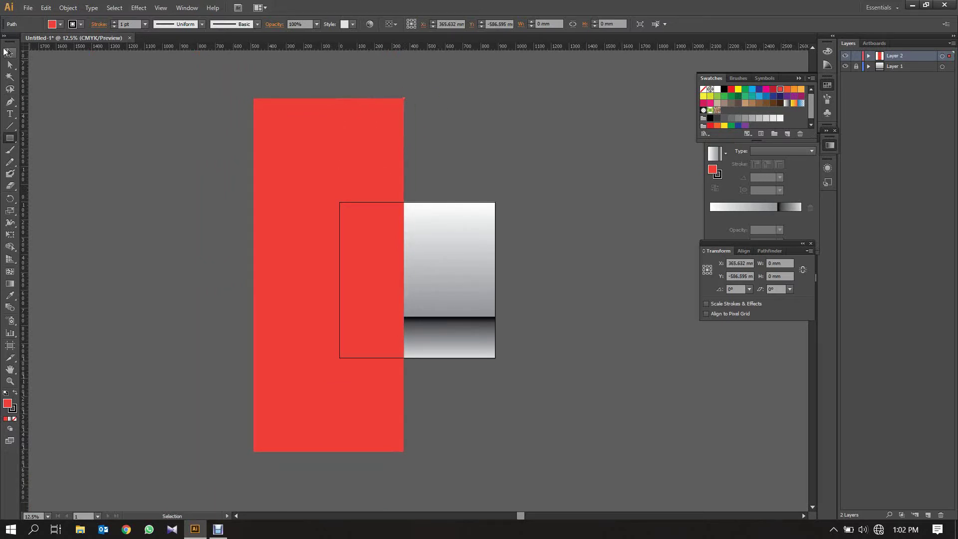
Scale the red rectangle down from its corner to about 283 × 665 mm
left_click(255, 131, "ctrl")
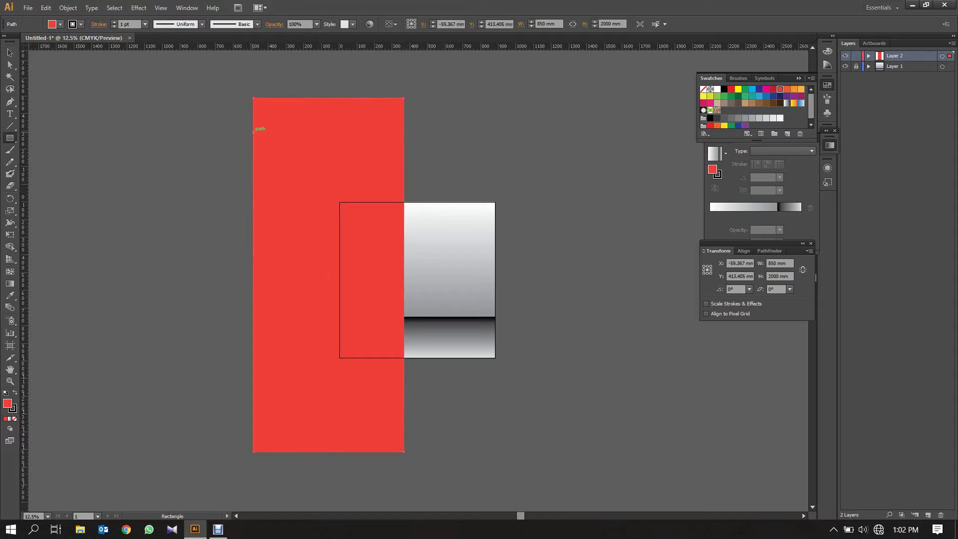
left_click(9, 52)
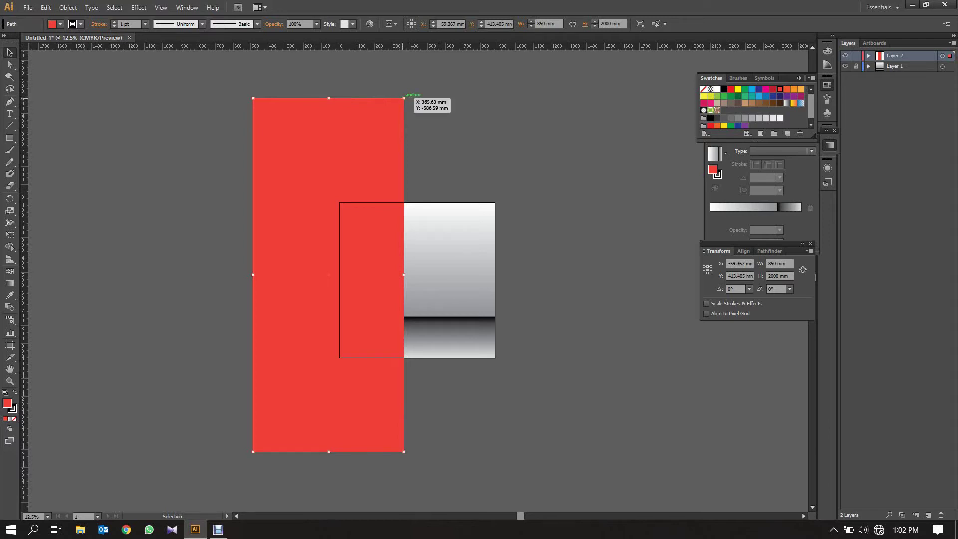
left_click_drag(404, 98, 330, 312)
left_click_drag(381, 283, 387, 280)
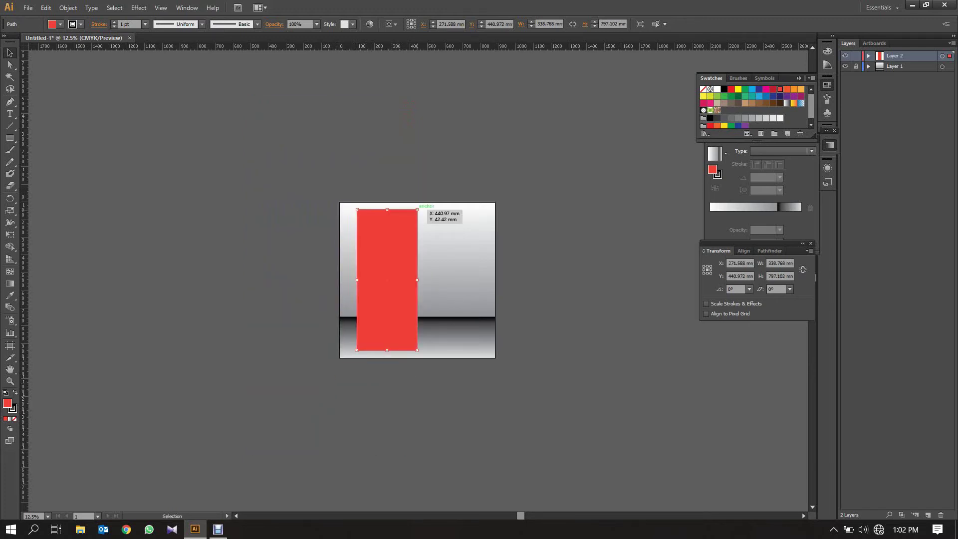
left_click_drag(418, 209, 413, 220)
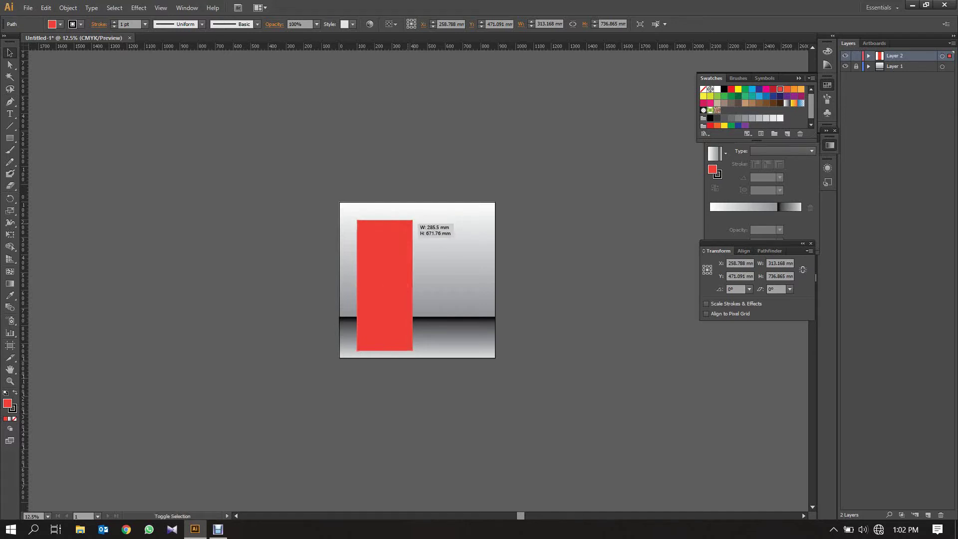
left_click_drag(413, 219, 407, 232)
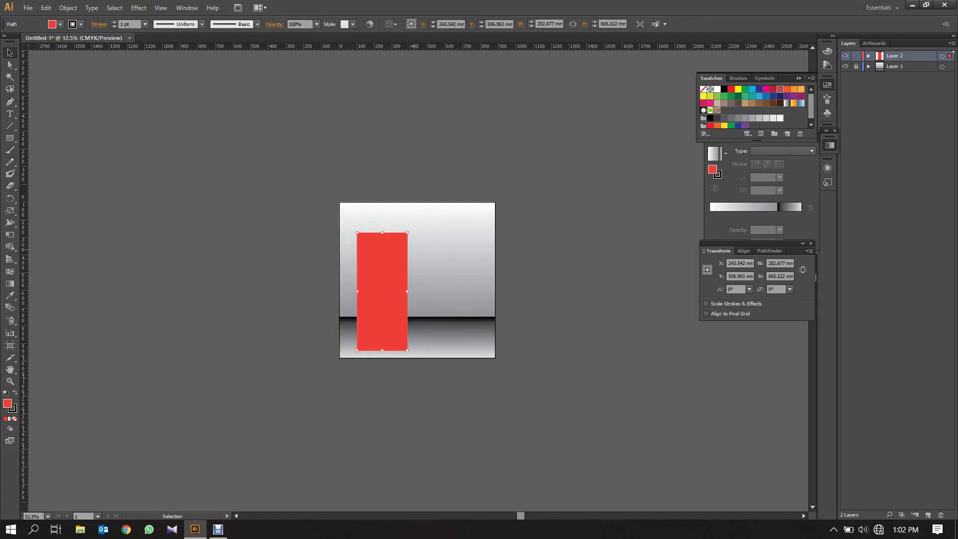
key("ctrl+equal")
key("ctrl+equal")
key("ctrl+equal")
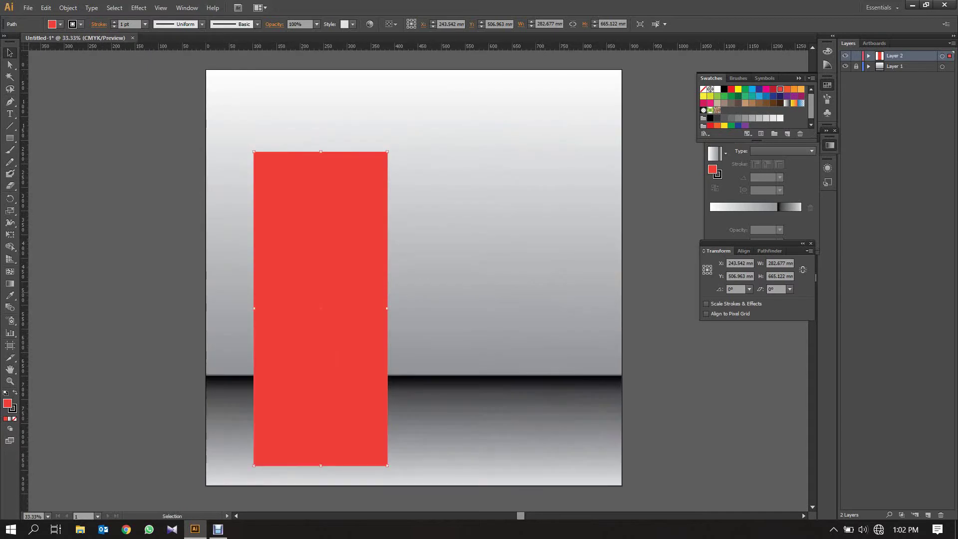
Nudge the rectangle into place on the artboard and draw a thin strip along its top
left_click_drag(322, 312, 322, 281)
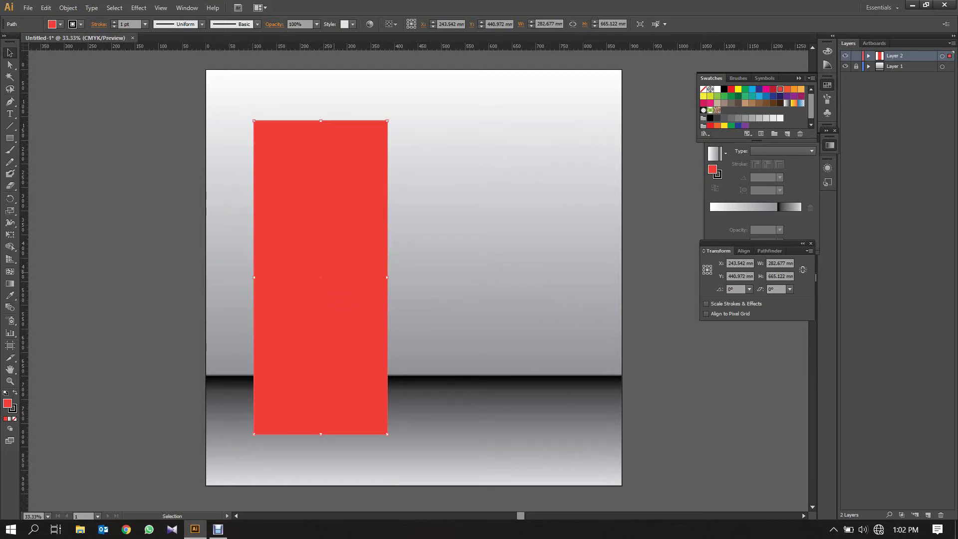
key("Right")
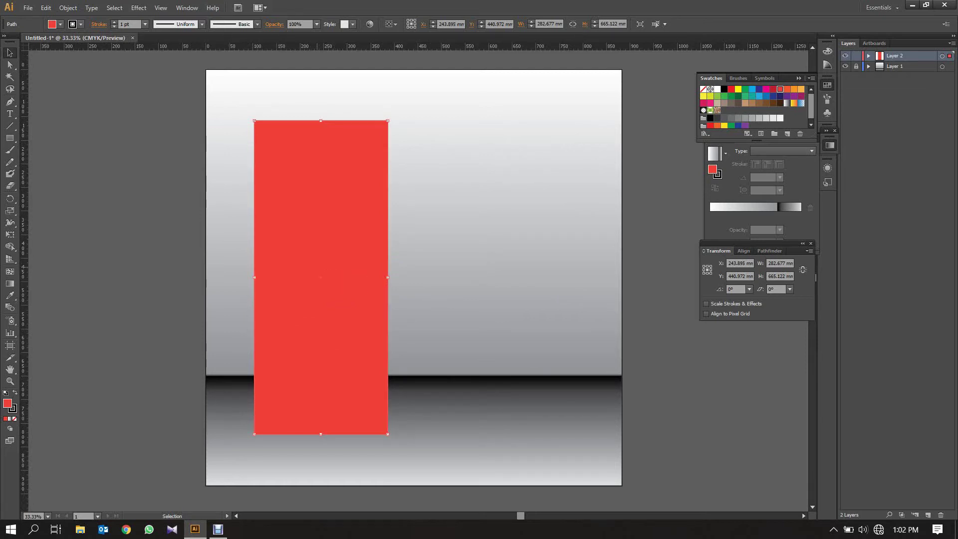
key("Right")
key("Right")
key("Right")
key("Right")
key("Right")
key("Right")
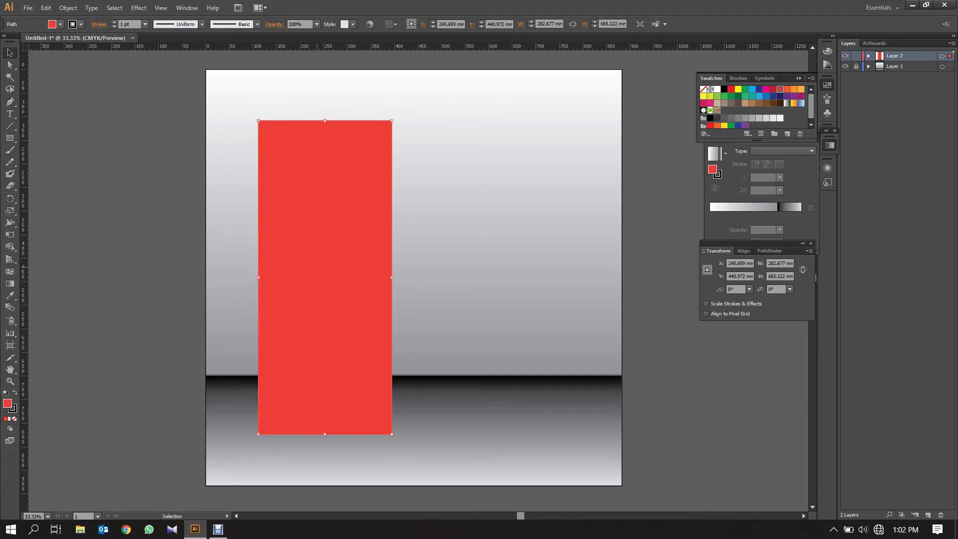
key("Up")
key("Up")
key("Up")
key("Up")
key("Up")
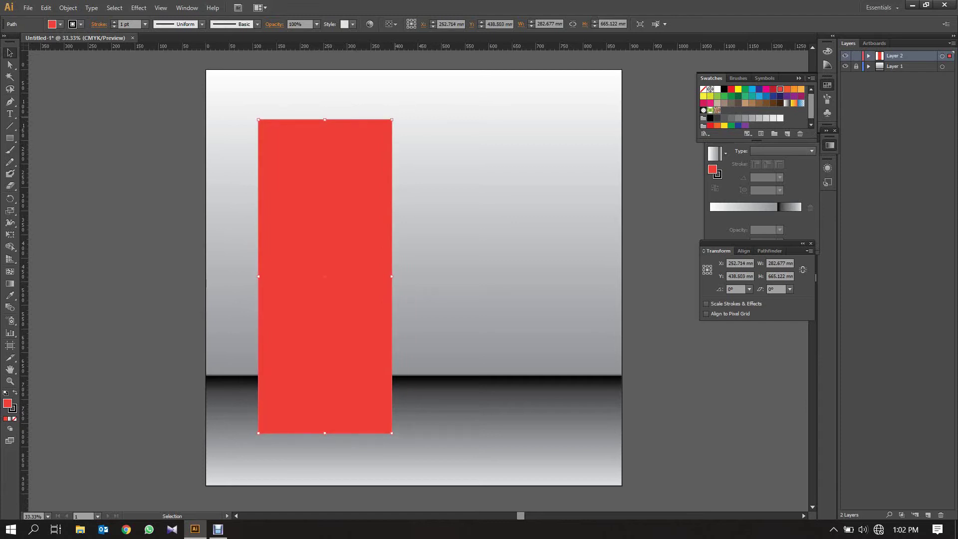
key("ctrl+h")
key("ctrl+plus")
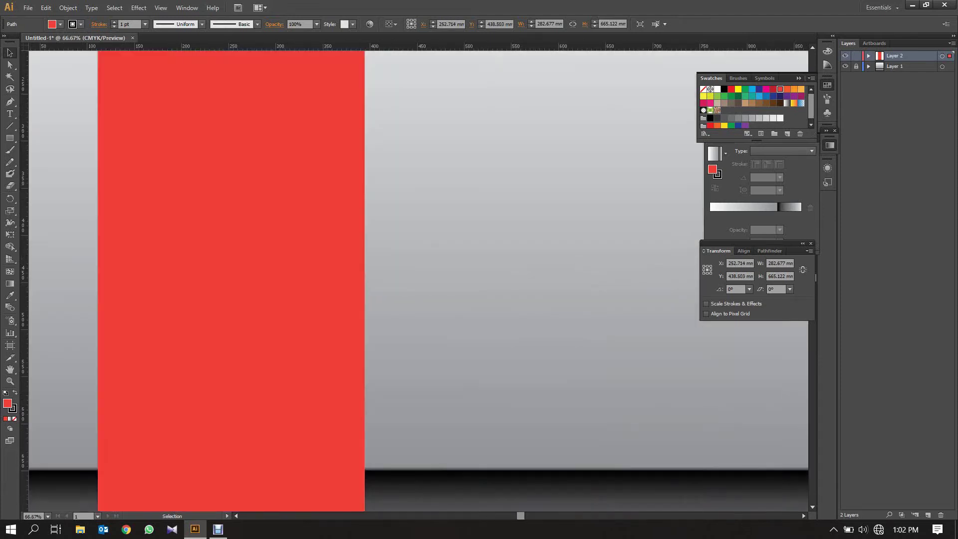
key("ctrl+minus")
key("ctrl+h")
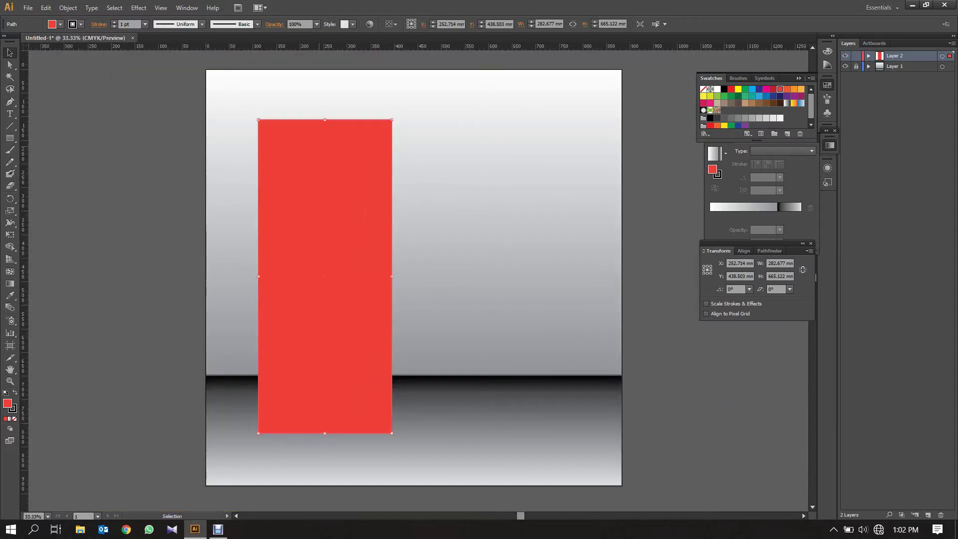
scroll(414, 299, "up", 2)
left_click(10, 138)
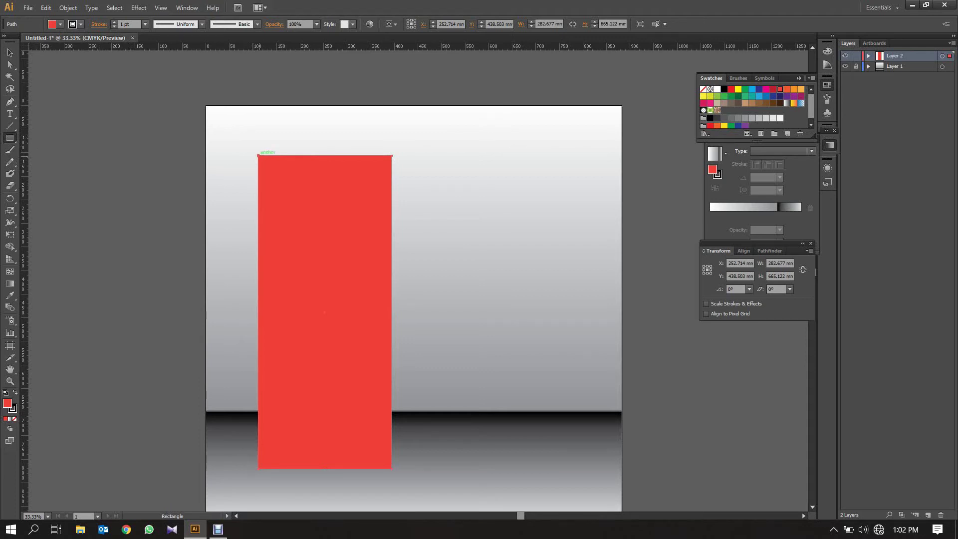
left_click_drag(258, 155, 392, 146)
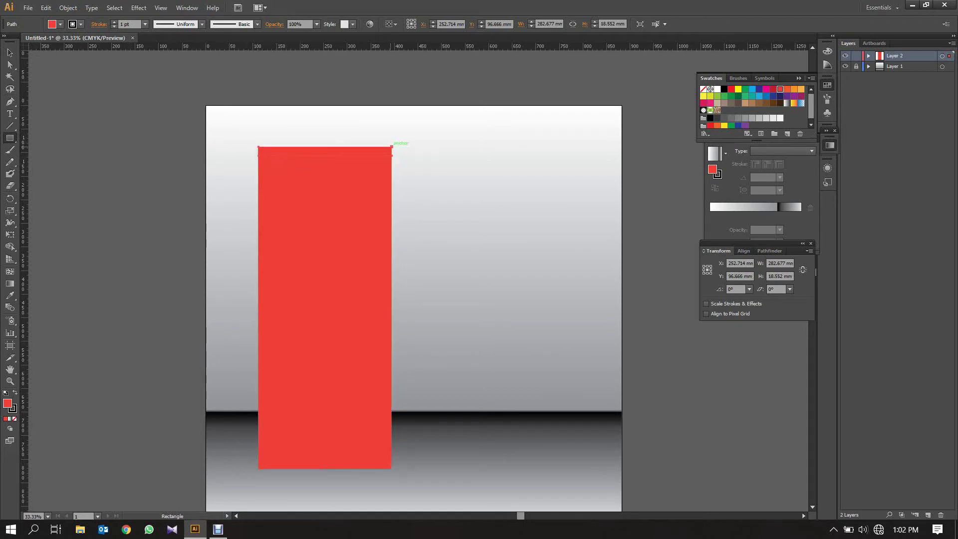
Fill the thin strip with a gradient, adding a stop and removing the white end stop
left_click(10, 420)
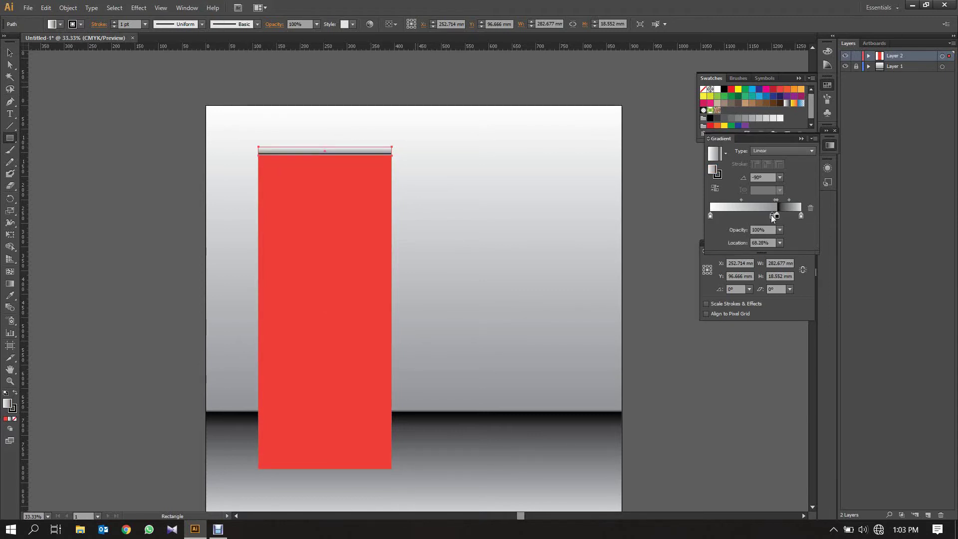
left_click(743, 216)
left_click_drag(744, 216, 732, 216)
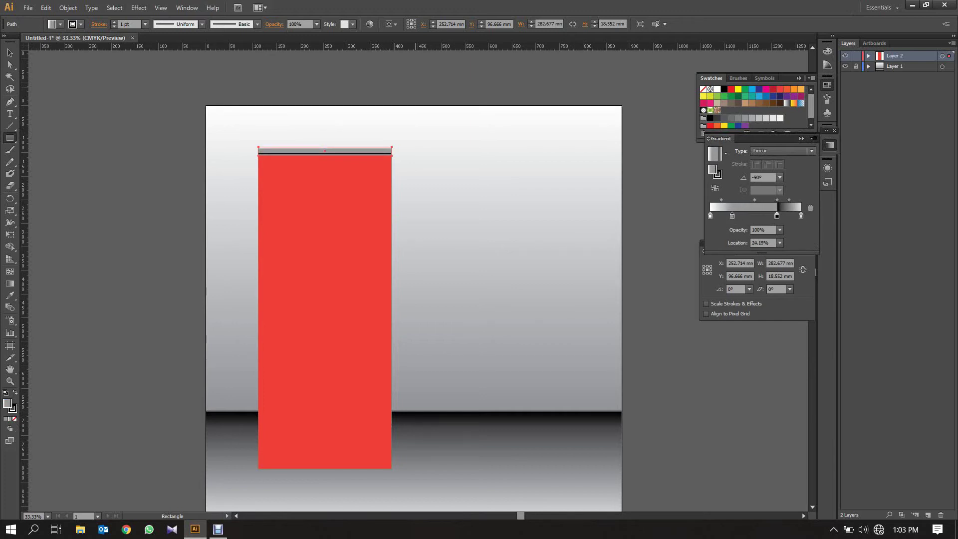
left_click_drag(801, 216, 801, 237)
mouse_move(732, 216)
left_mouse_down()
mouse_move(723, 216)
mouse_move(760, 215)
left_mouse_up()
Add and slide more grey and black stops to give the strip a metallic look
left_click(748, 216)
left_click(801, 216)
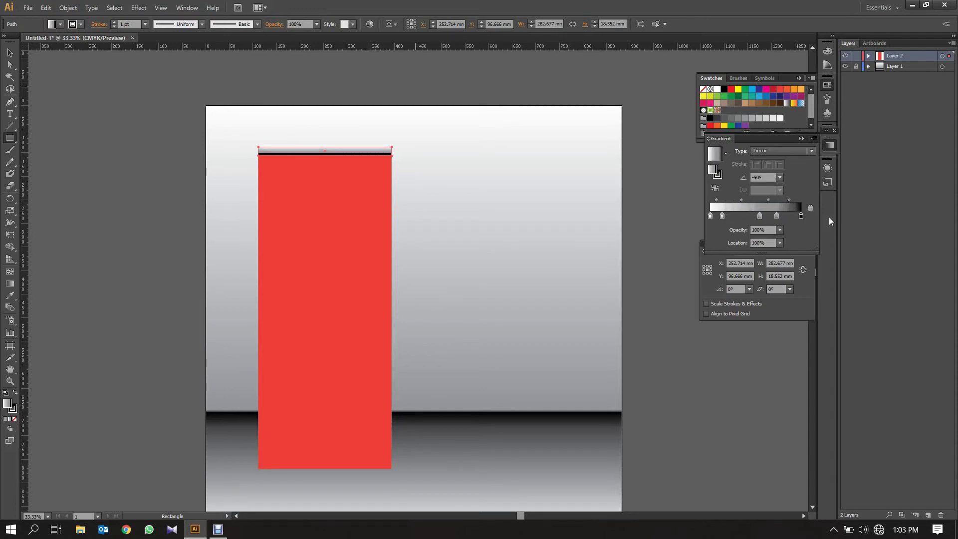
left_click_drag(777, 215, 765, 215)
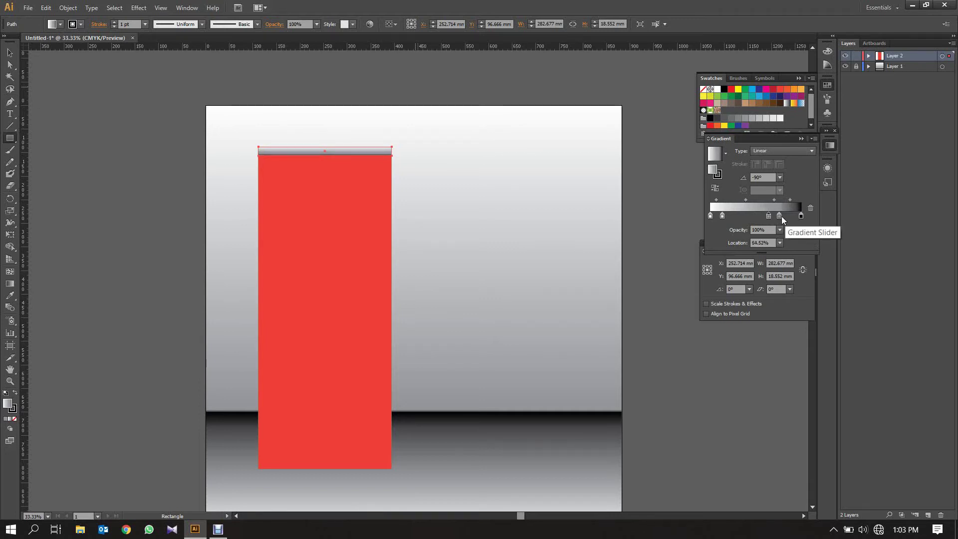
left_click_drag(780, 216, 786, 216)
left_click(727, 216)
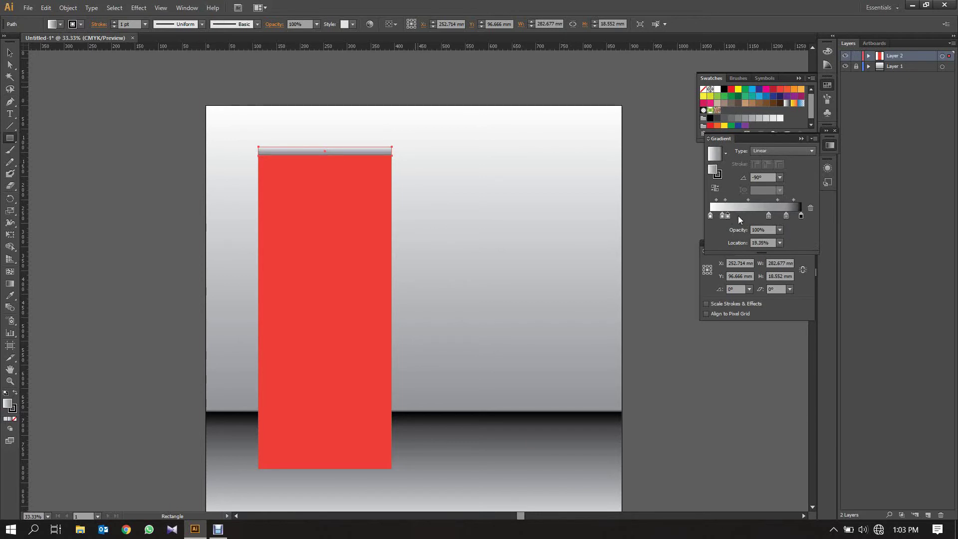
left_click_drag(726, 216, 722, 216)
key("ctrl+equal")
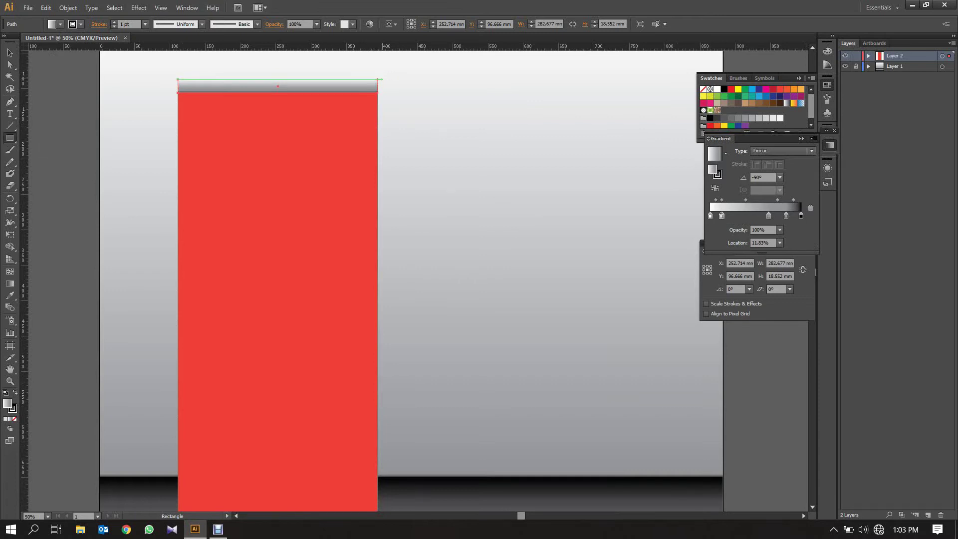
Draw a small end cap at the bar's right end and copy-paste it
left_click_drag(378, 79, 386, 98)
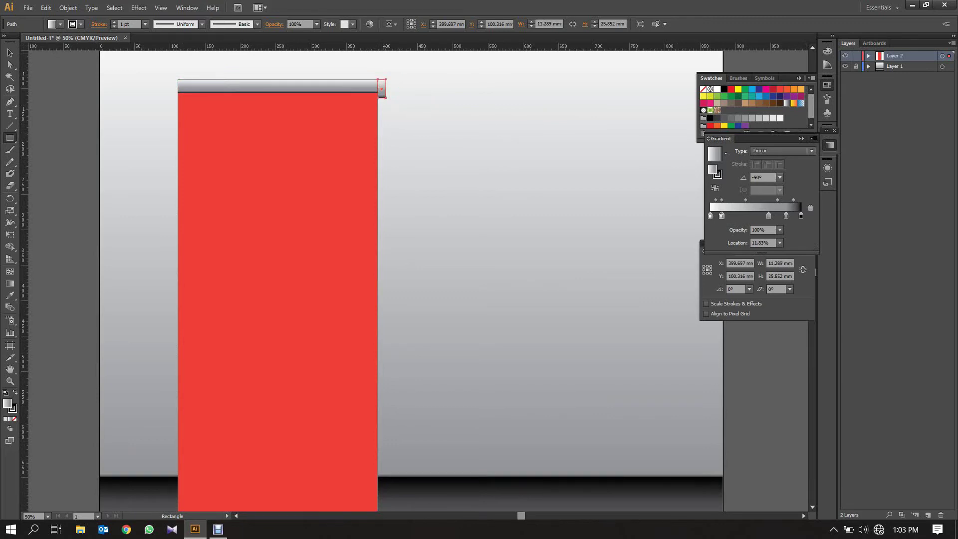
key("Up")
key("Up")
key("Up")
key("Up")
key("Up")
key("v")
key("ctrl+c")
key("ctrl+v")
key("m")
Undo a stray shape and move the 11.289 × 25.852 mm cap copy to the bar's left end
left_click_drag(417, 280, 419, 285)
key("ctrl+z")
key("v")
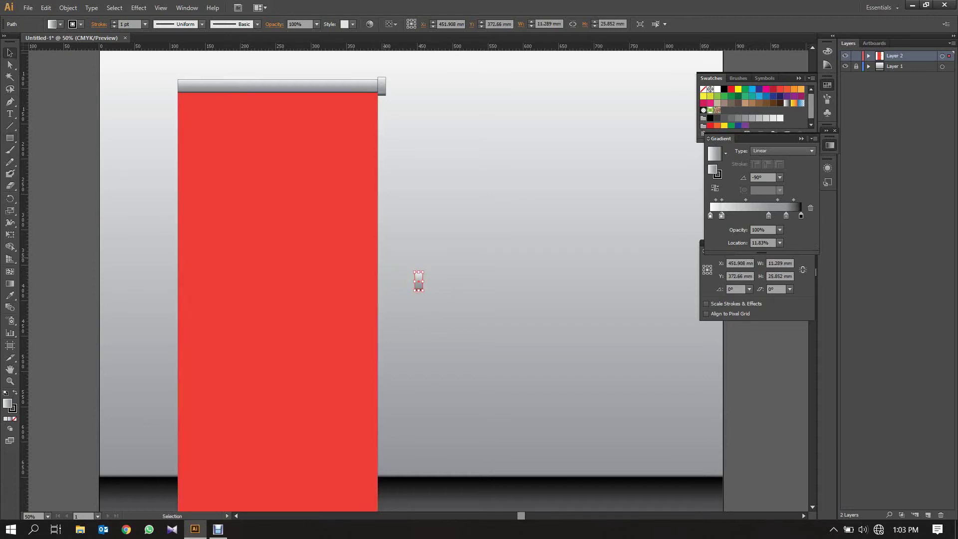
left_click_drag(418, 281, 174, 86)
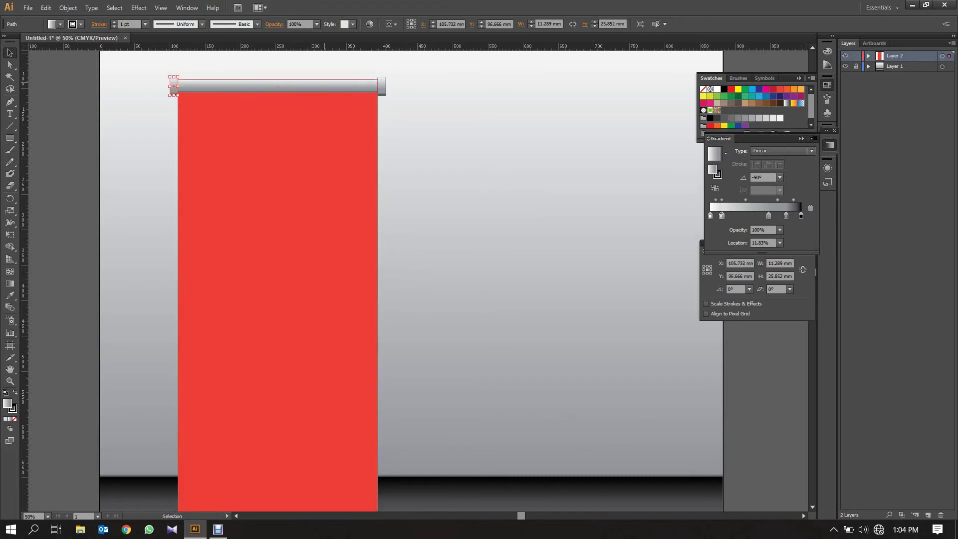
left_click(189, 85)
Select the top grey roller bar and paste a copy of it
left_click_drag(140, 64, 391, 95)
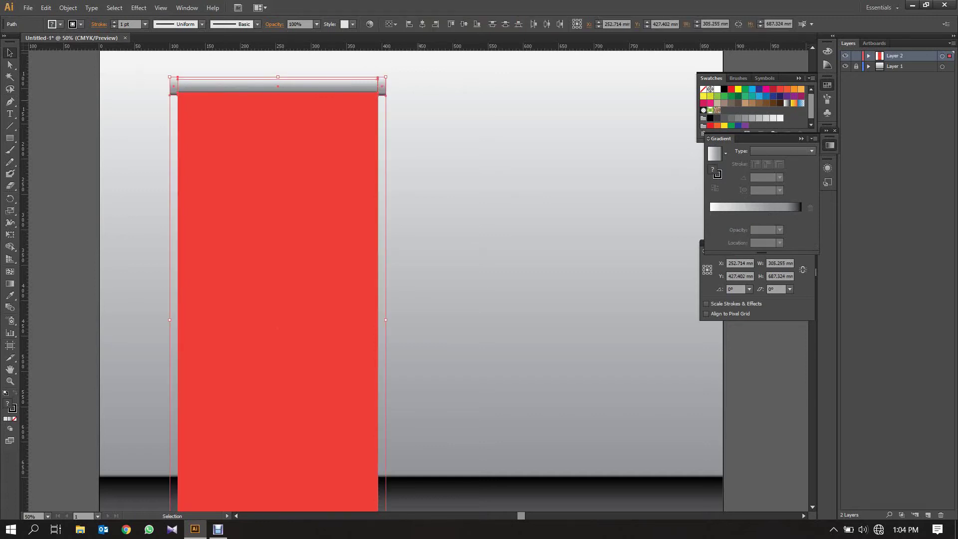
left_click_drag(160, 78, 275, 79)
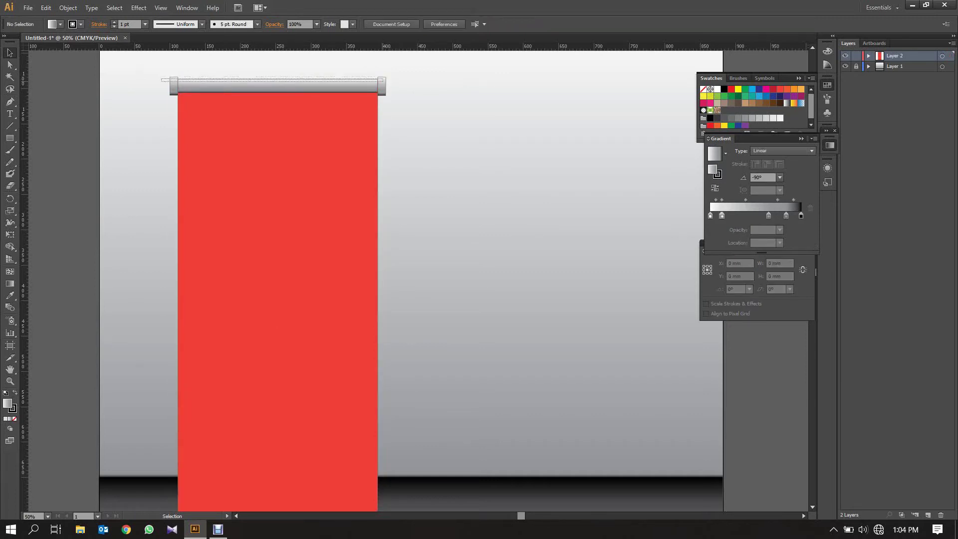
left_click_drag(275, 79, 383, 82)
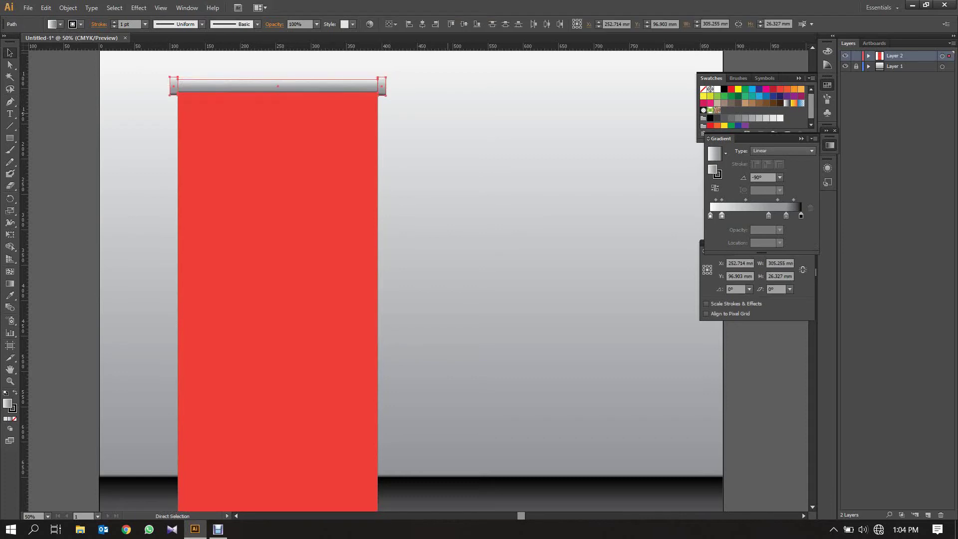
key("ctrl+v")
scroll(411, 280, "down", 2)
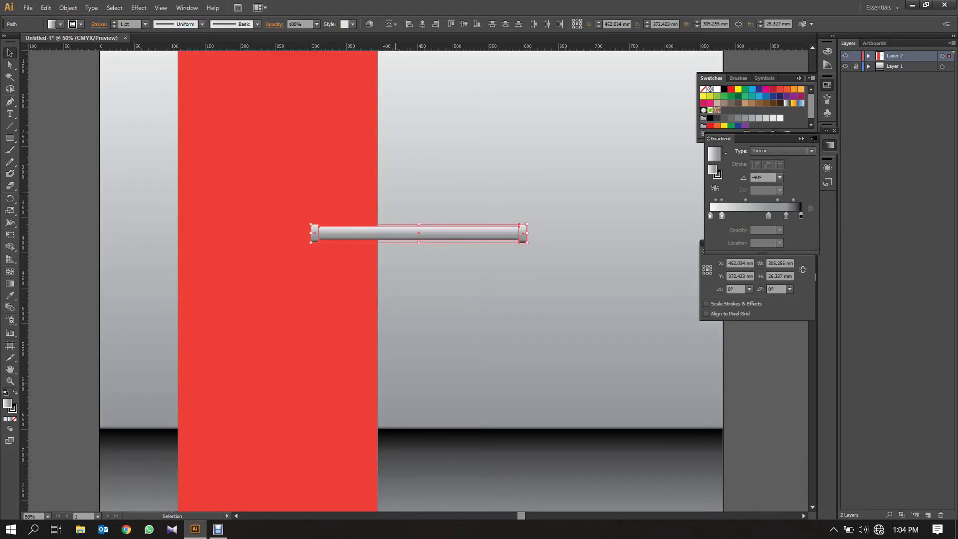
scroll(411, 280, "down", 3)
Move the roller copy onto the red banner's bottom edge, nudging it up to fit
left_click_drag(420, 162, 278, 451)
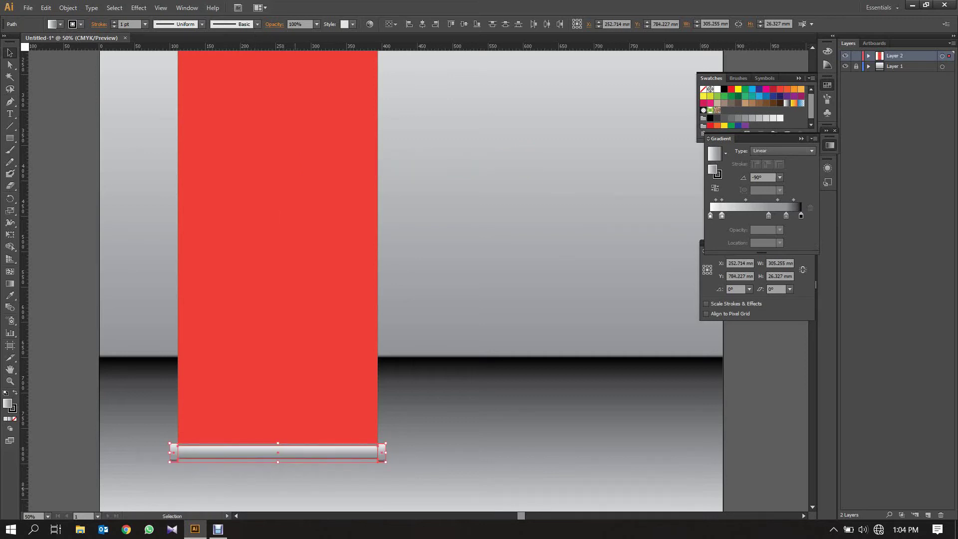
key("Up")
key("Up")
key("Up")
key("Up")
key("Up")
key("Up")
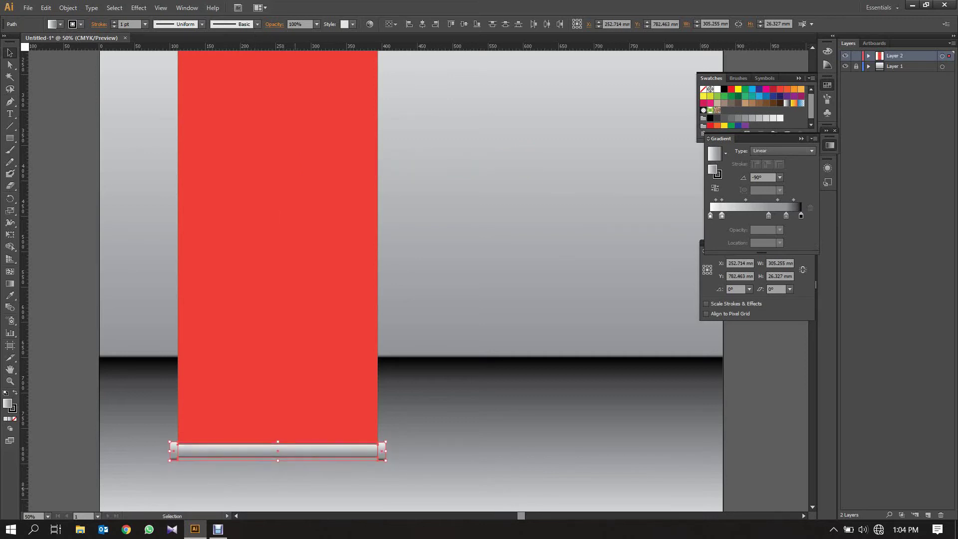
key("Up")
key("Up")
key("Up")
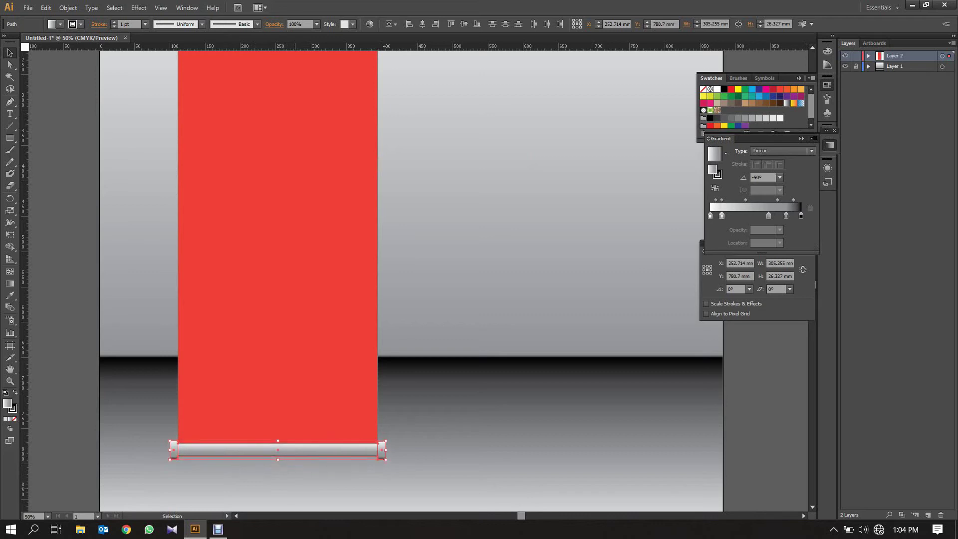
key("ctrl+plus")
key("ctrl+plus")
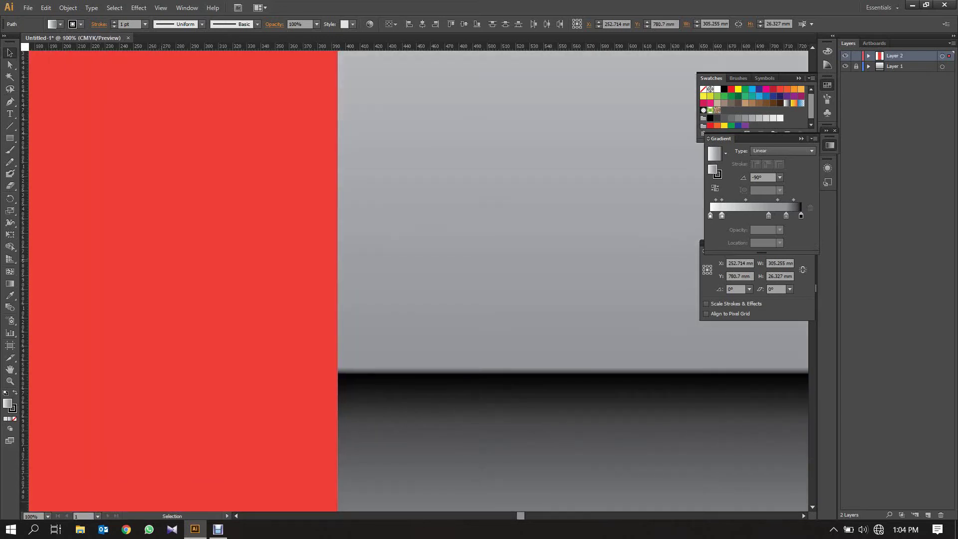
scroll(418, 279, "down", 5)
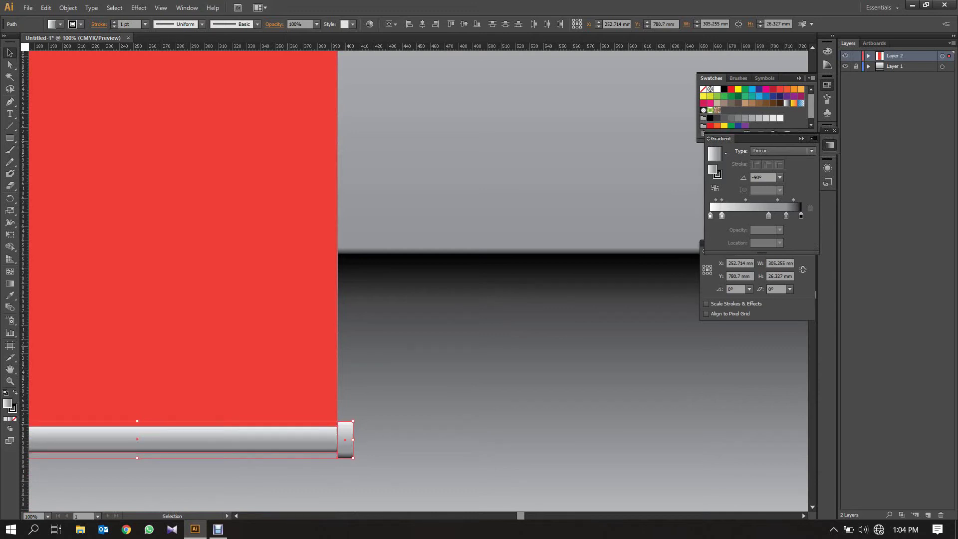
key("a")
key("ctrl+minus")
key("ctrl+minus")
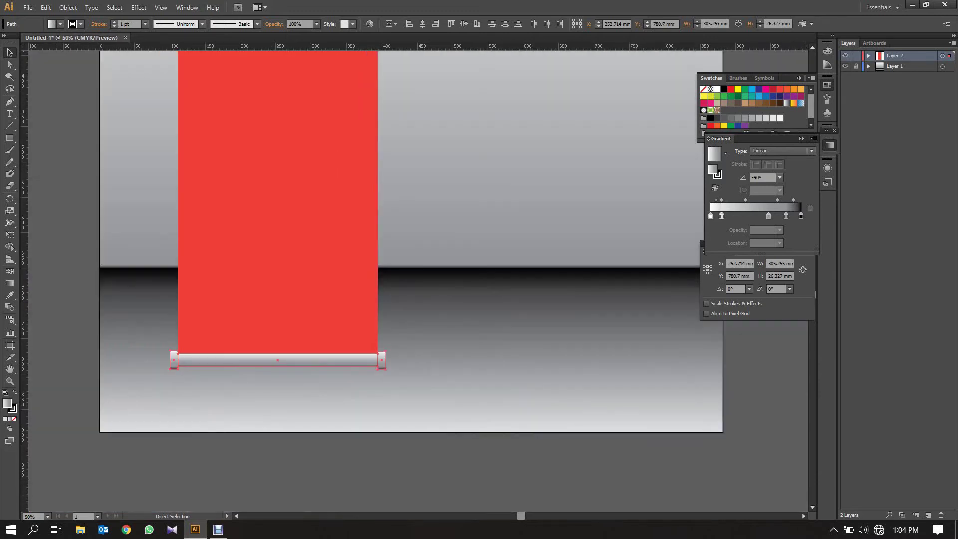
key("ctrl+minus")
key("v")
scroll(414, 280, "up", 3)
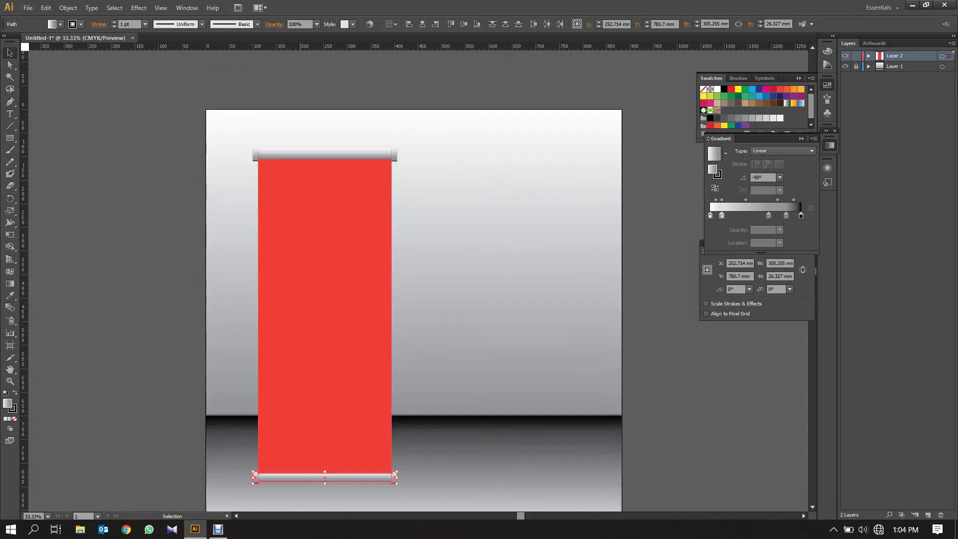
Give the red banner rectangle a white fill from the Swatches panel and deselect it
left_click(324, 316)
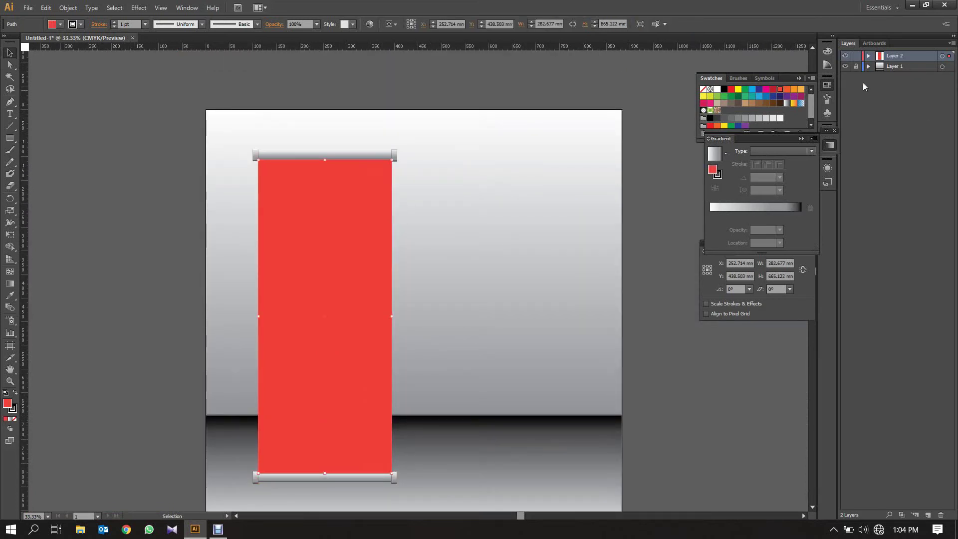
left_click(721, 88)
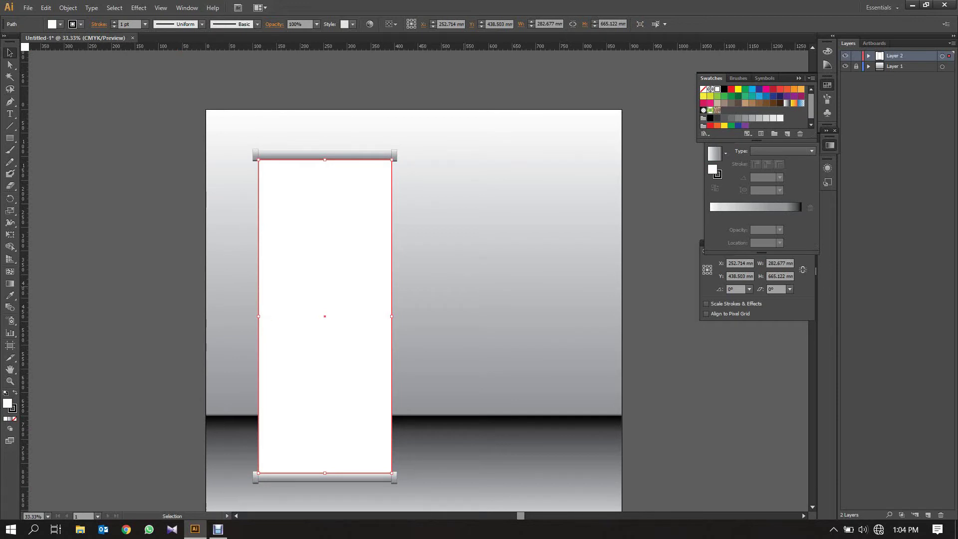
key("ctrl+shift+a")
key("a")
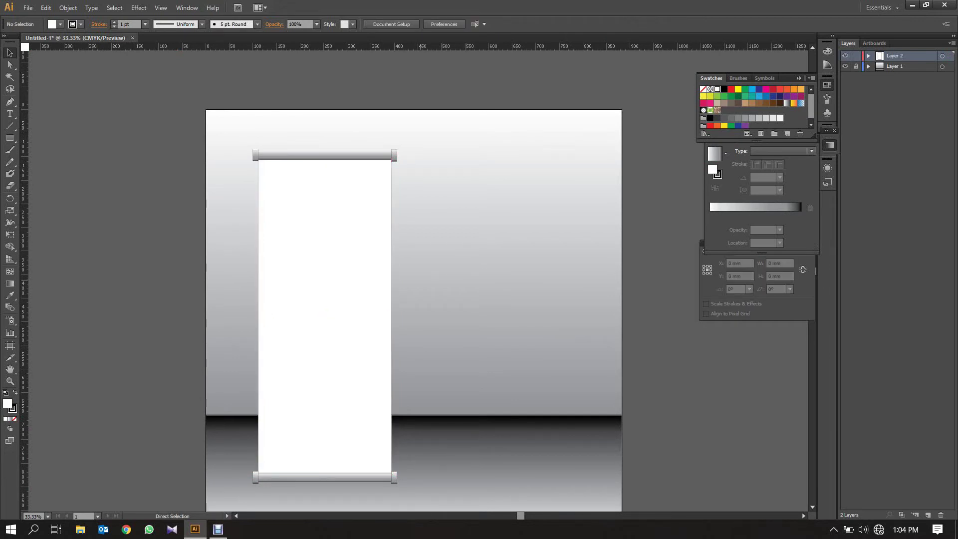
scroll(418, 311, "right", 2)
scroll(418, 311, "left", 4)
scroll(418, 310, "right", 1)
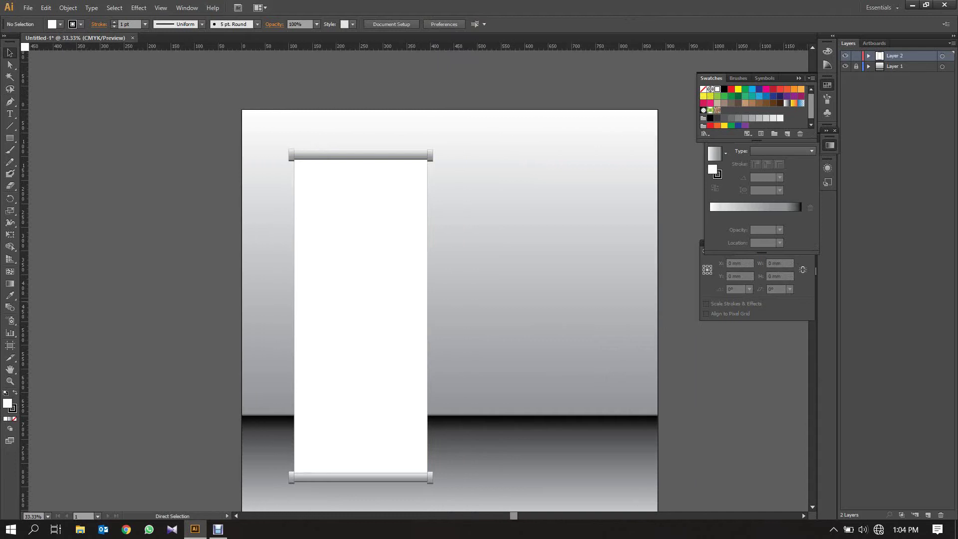
scroll(418, 310, "left", 1)
key("ctrl+plus")
key("ctrl+plus")
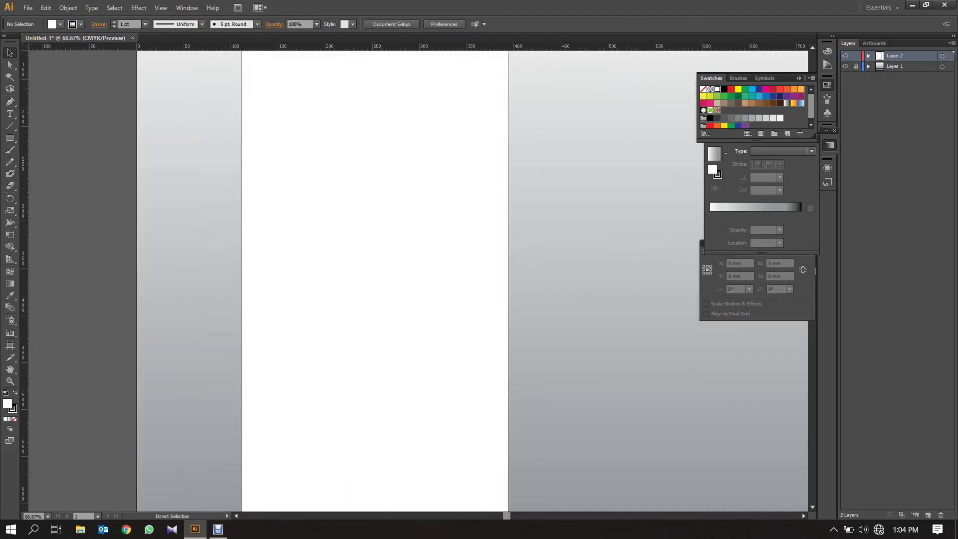
key("ctrl+minus")
key("v")
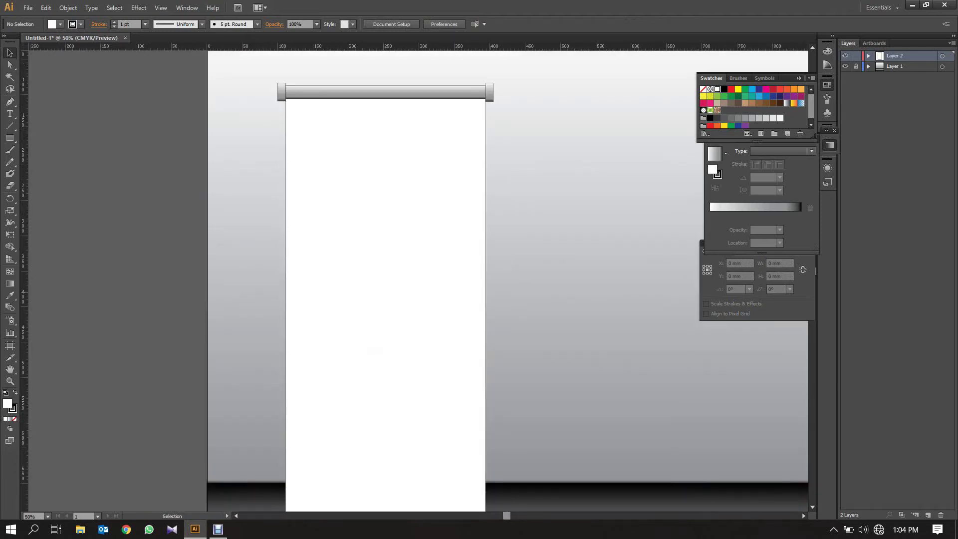
scroll(386, 334, "down", 1)
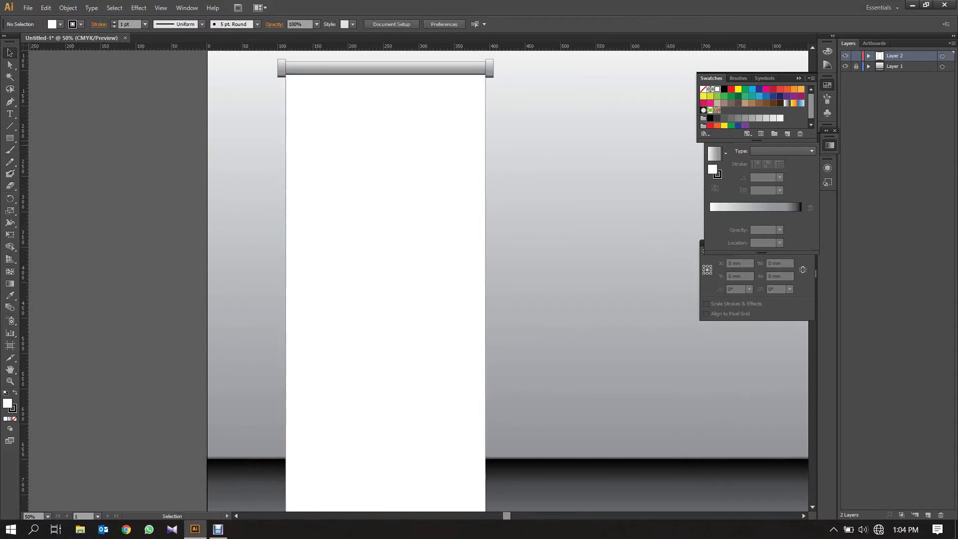
left_click(10, 101)
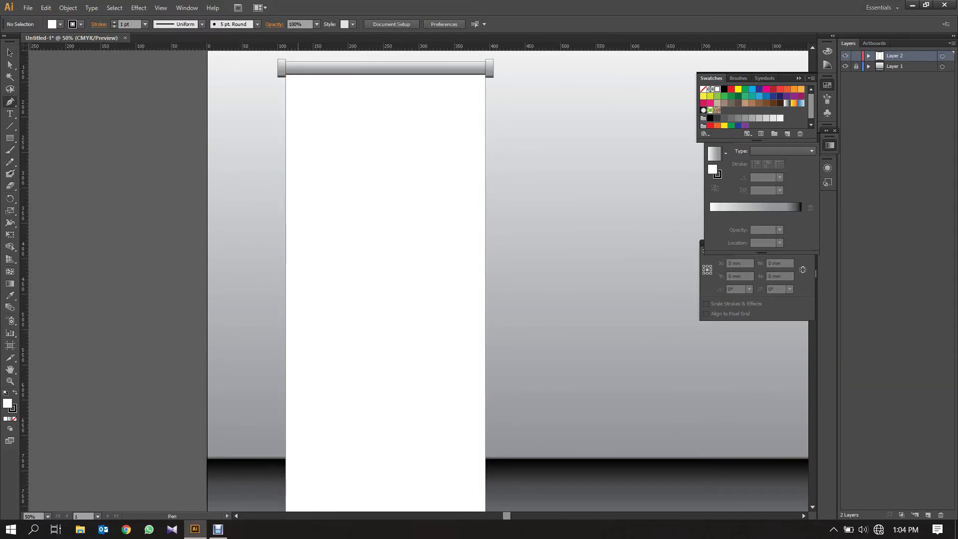
Pen a peaked shape across the lower banner, rising to a centre point above the bottom roller
scroll(385, 312, "down", 4)
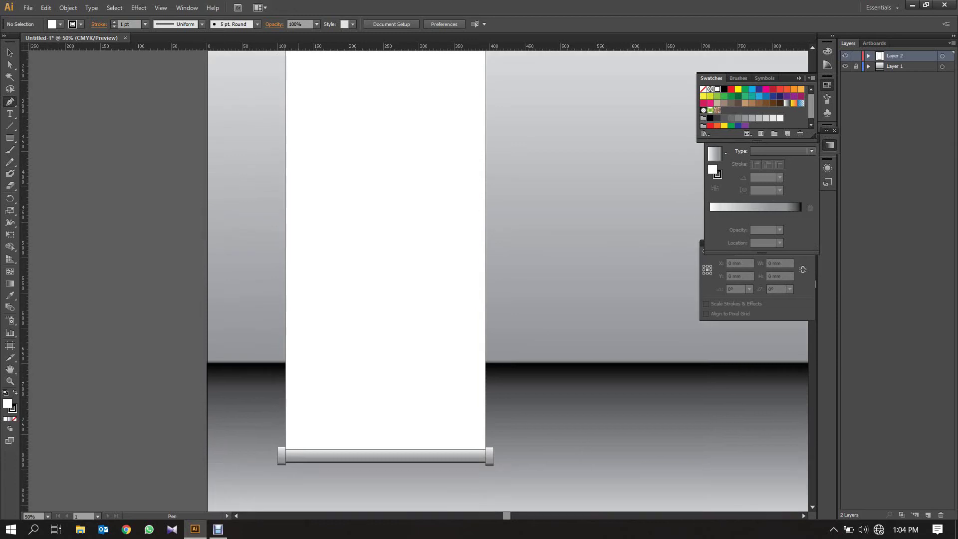
left_click(285, 407)
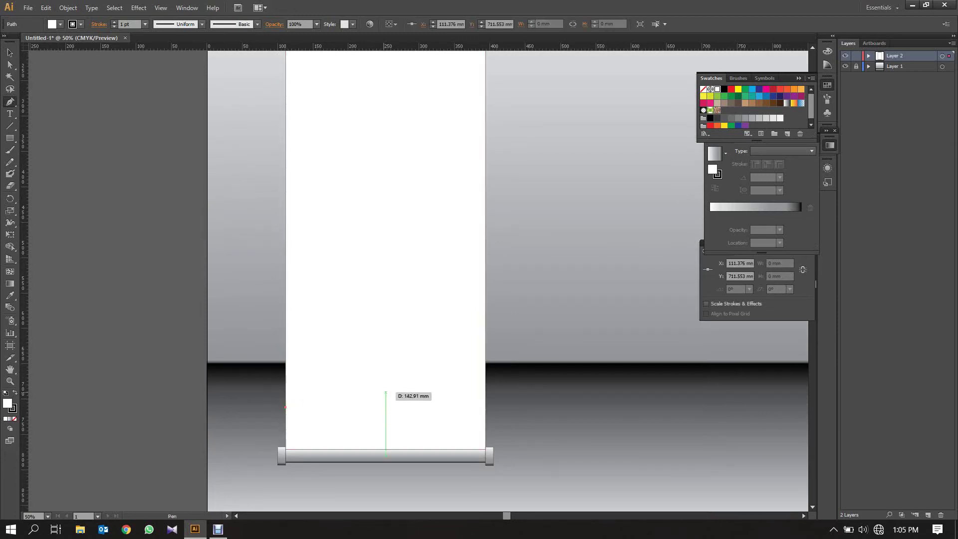
left_click(386, 391)
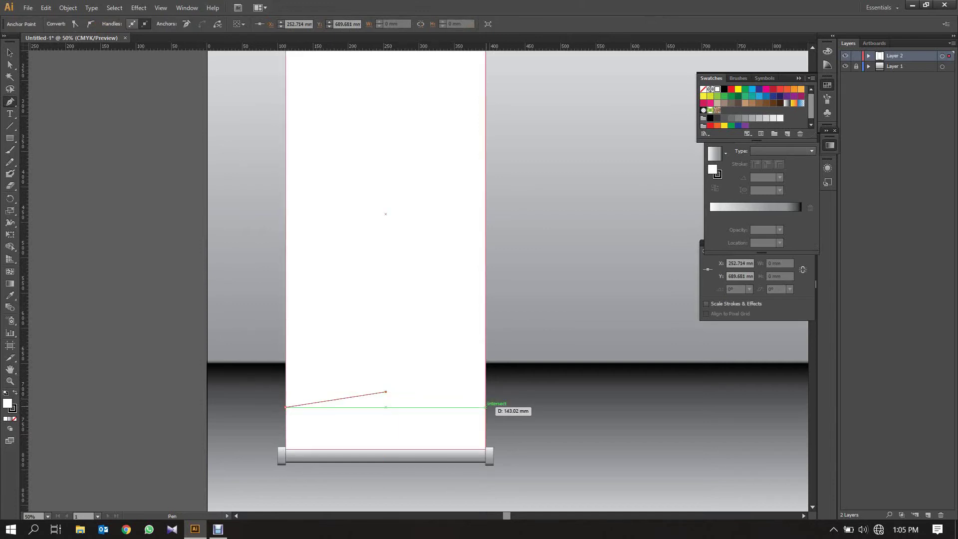
left_click(486, 407)
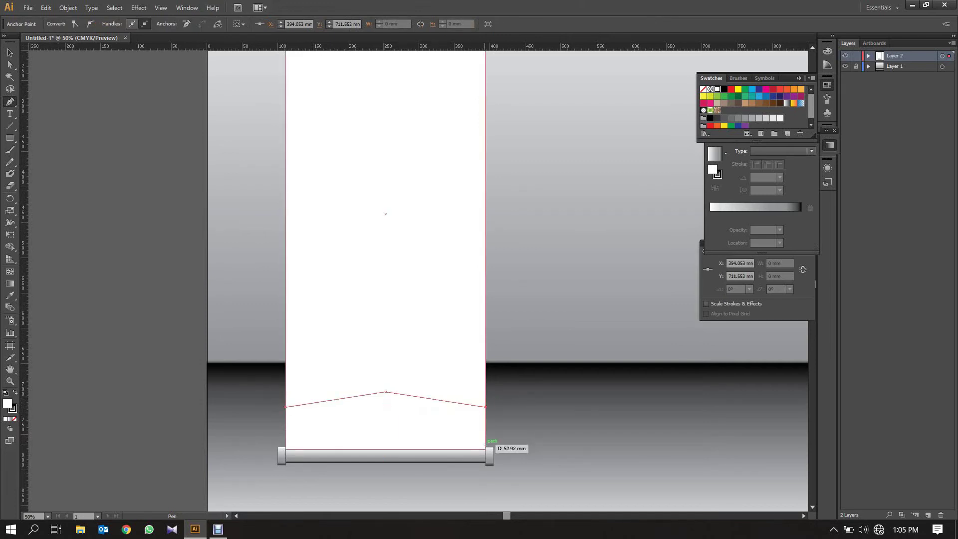
left_click(486, 449)
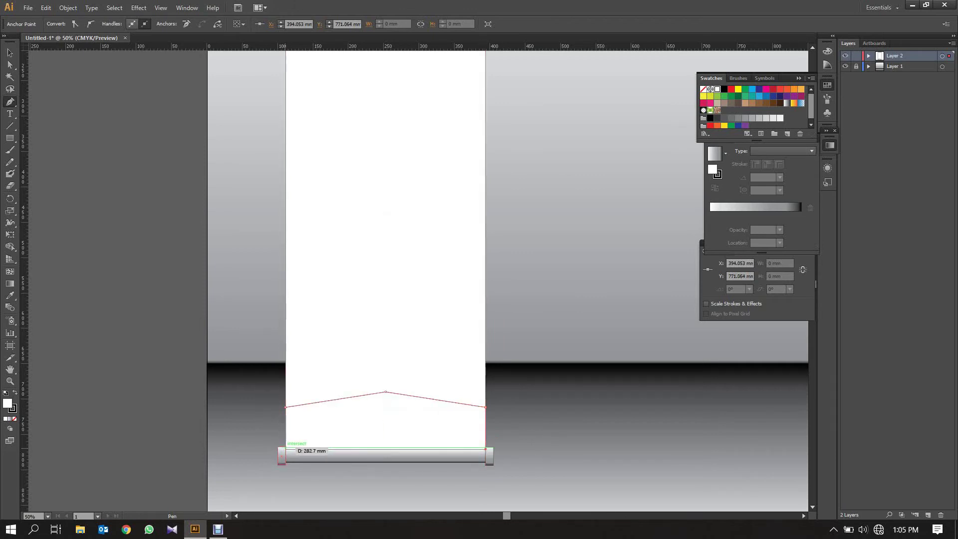
left_click(286, 448)
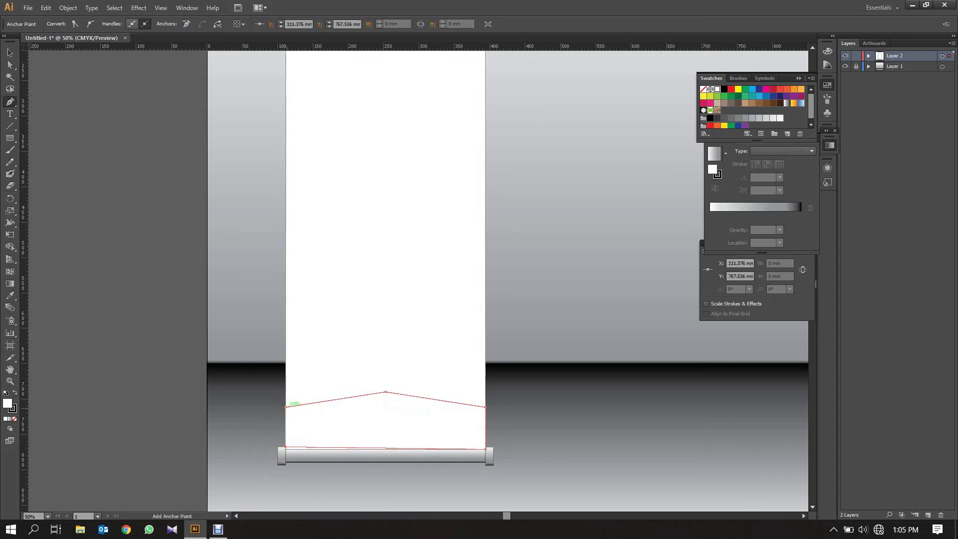
left_click(286, 407)
key("ctrl")
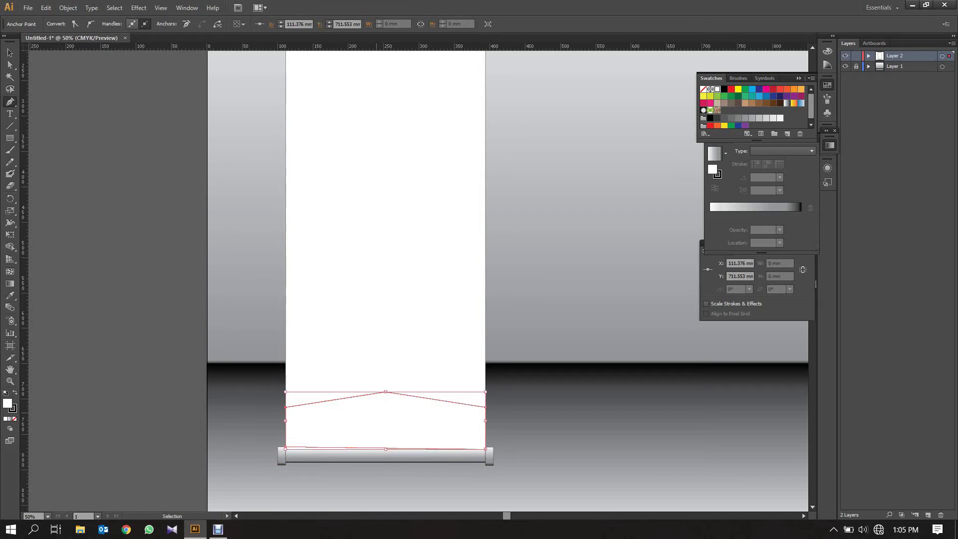
left_click(485, 449, "ctrl")
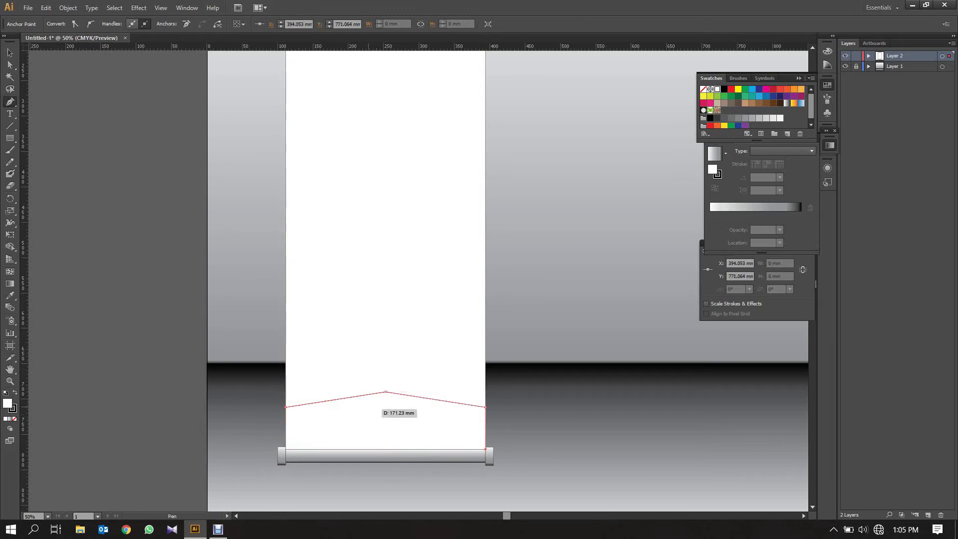
Zoom in on the banner's bottom and close the peaked shape along its left edge
scroll(486, 449, "down", 1)
scroll(486, 449, "down", 3)
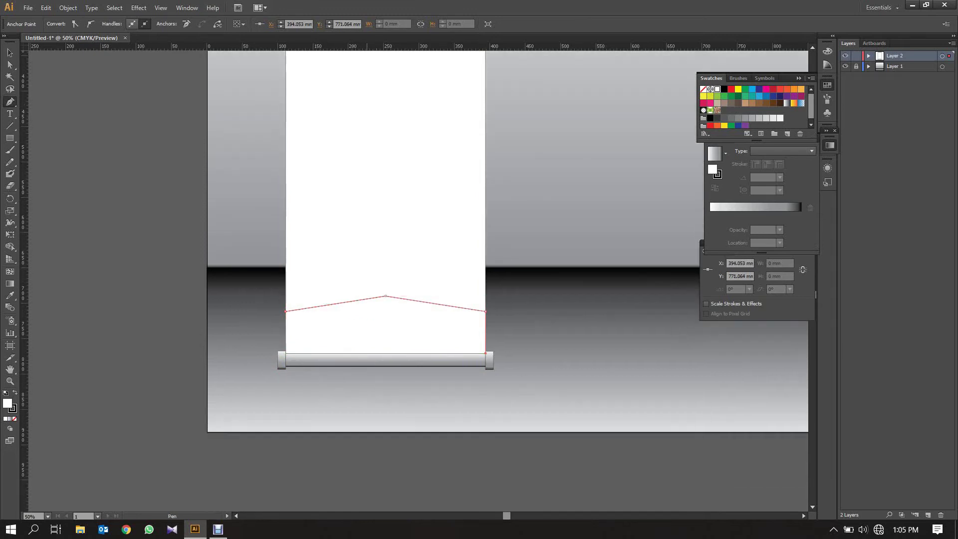
key("ctrl+equal")
key("ctrl+equal")
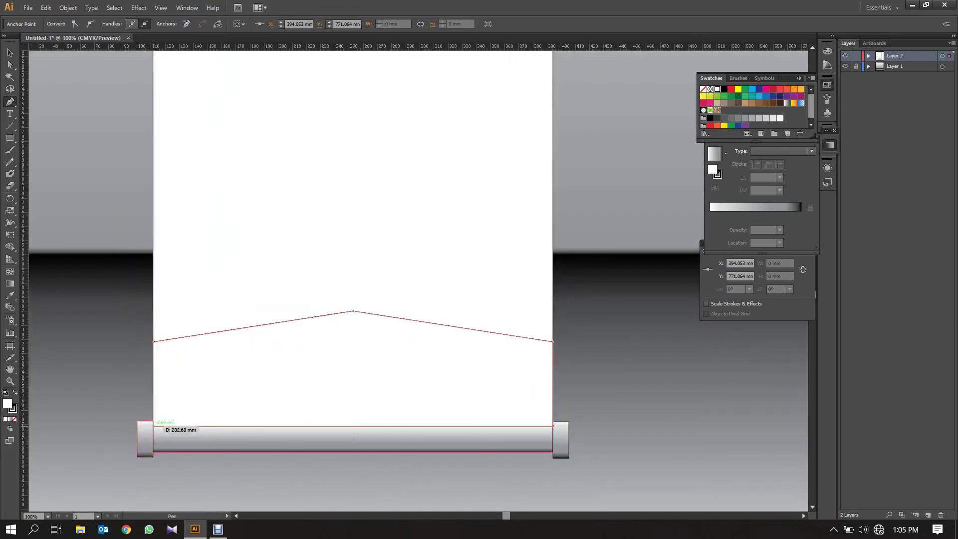
left_click(153, 425)
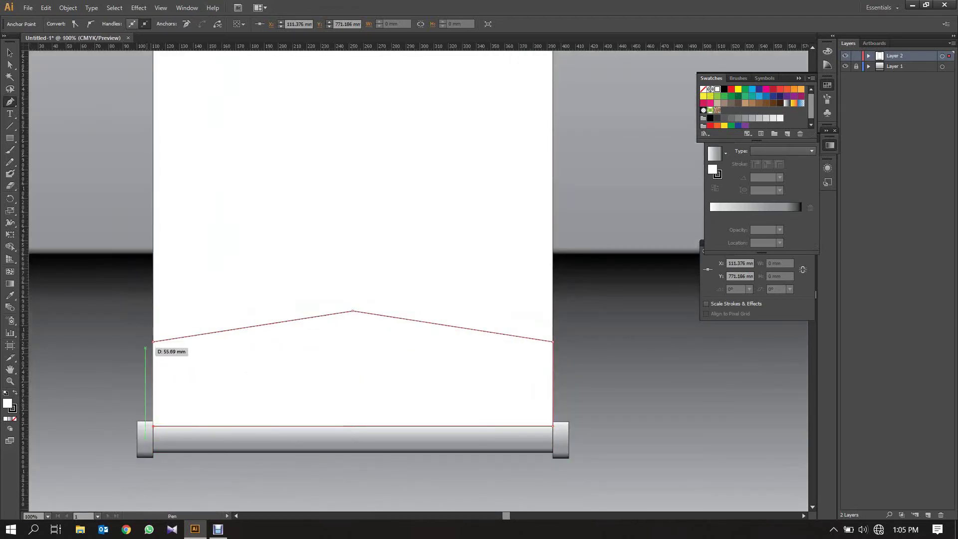
left_click(153, 342)
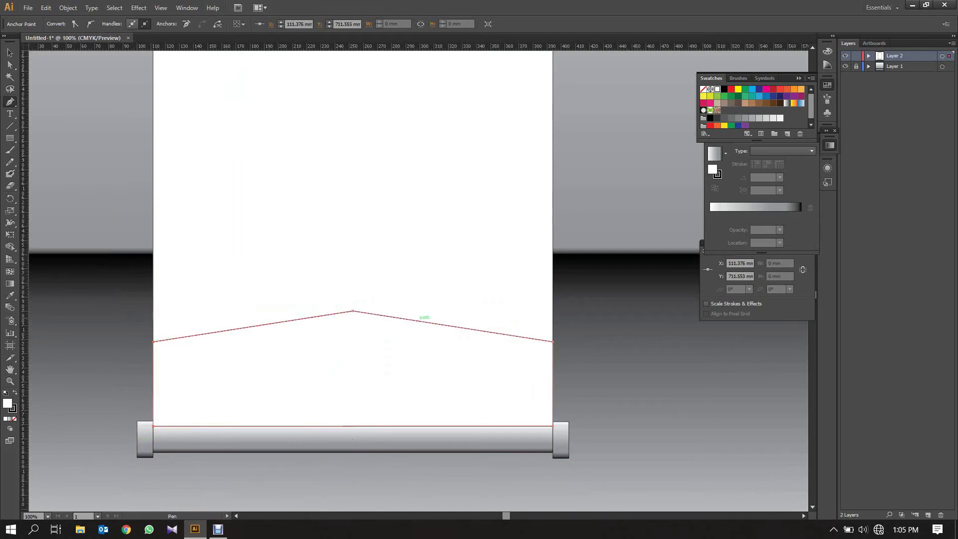
key("ctrl")
Fill the peaked shape solid orange-red and begin a chevron band's lower edge above it
left_click(794, 103)
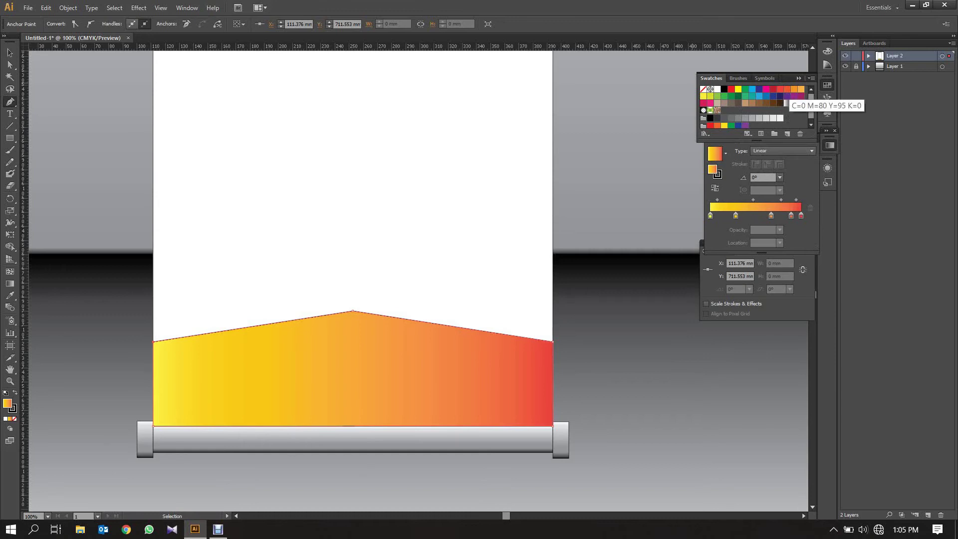
left_click(788, 89)
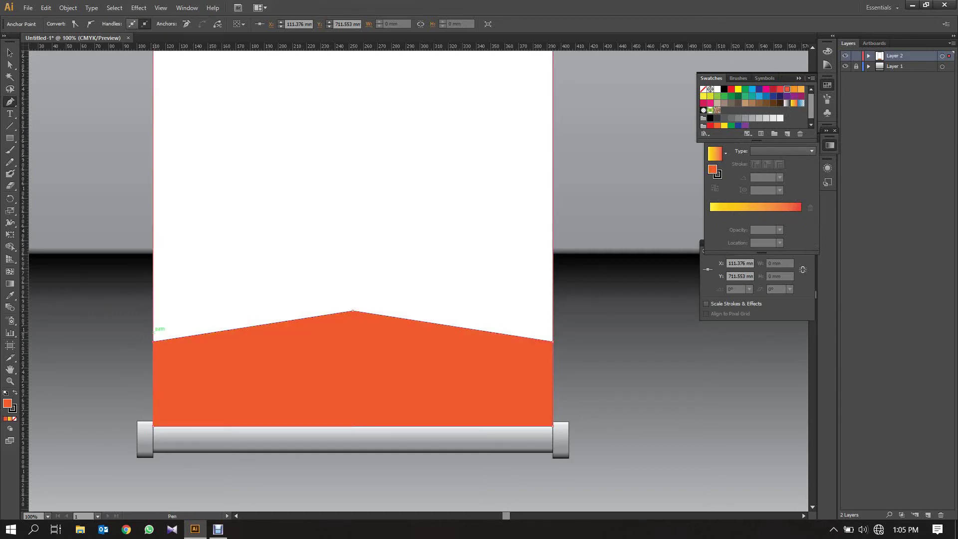
left_click(152, 328)
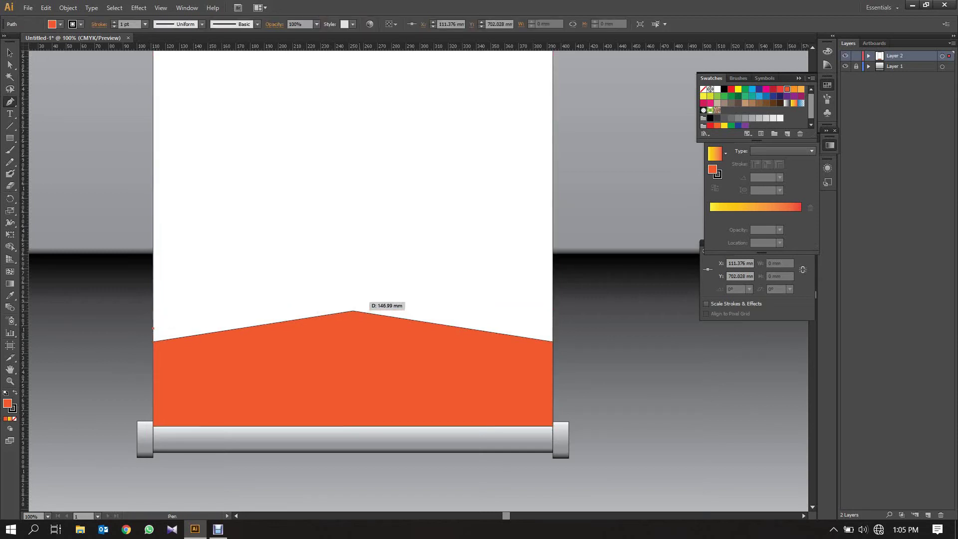
left_click(353, 298)
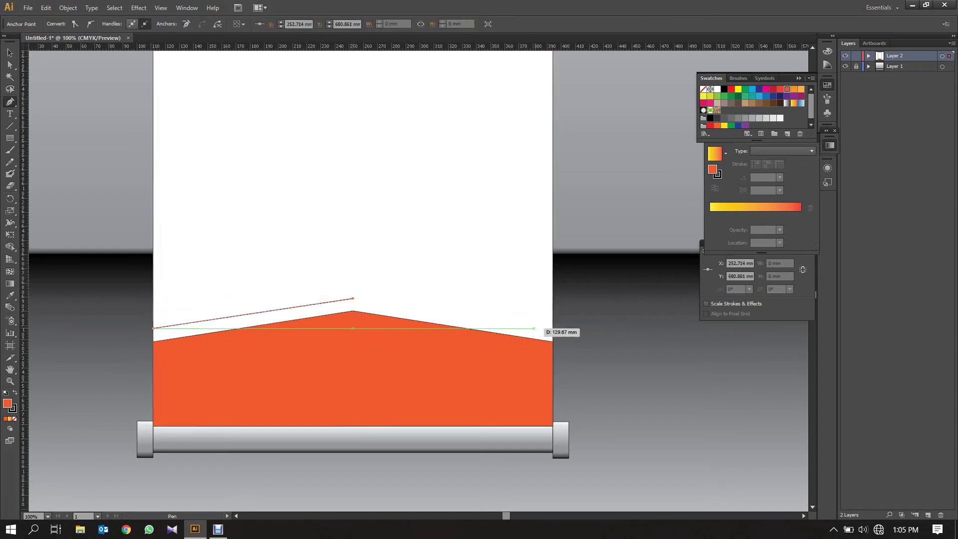
left_click(551, 328)
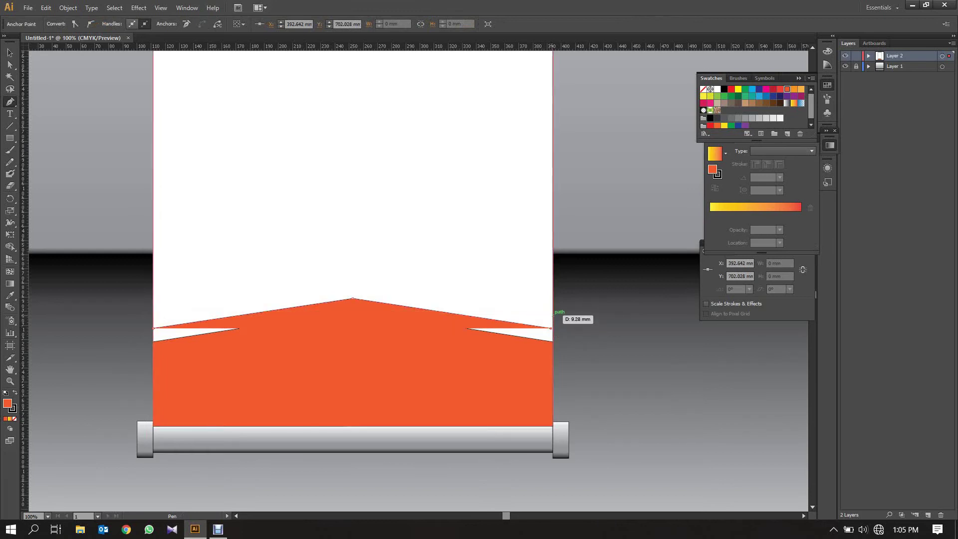
key("ctrl+z")
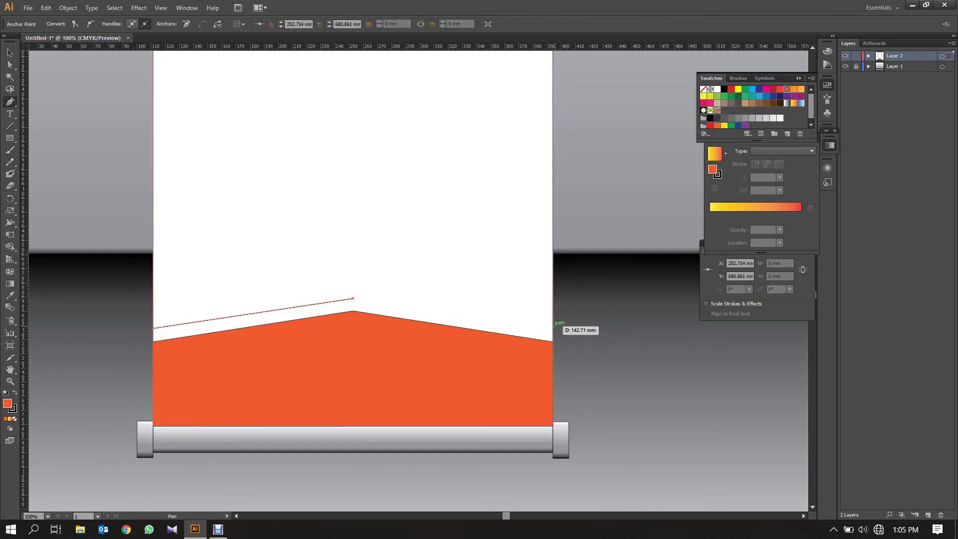
Complete the thin chevron band above the peak and fill it with the yellow-to-red gradient
left_click(554, 328)
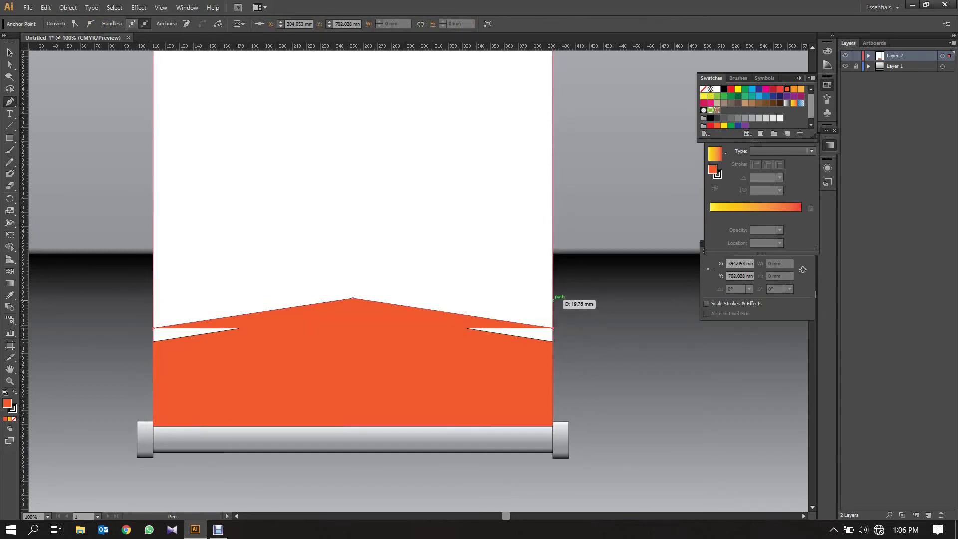
left_click(553, 316)
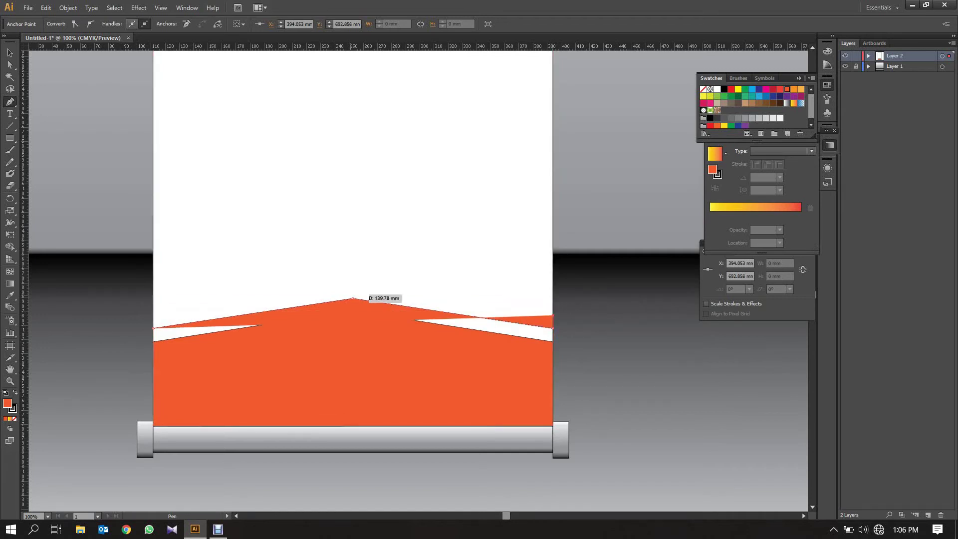
left_click(353, 288)
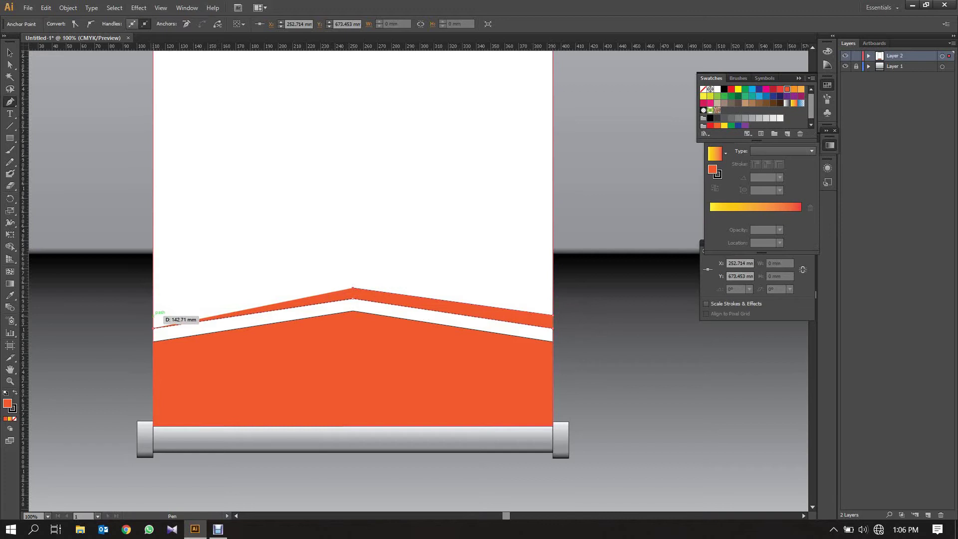
left_click(153, 315)
left_click(155, 327)
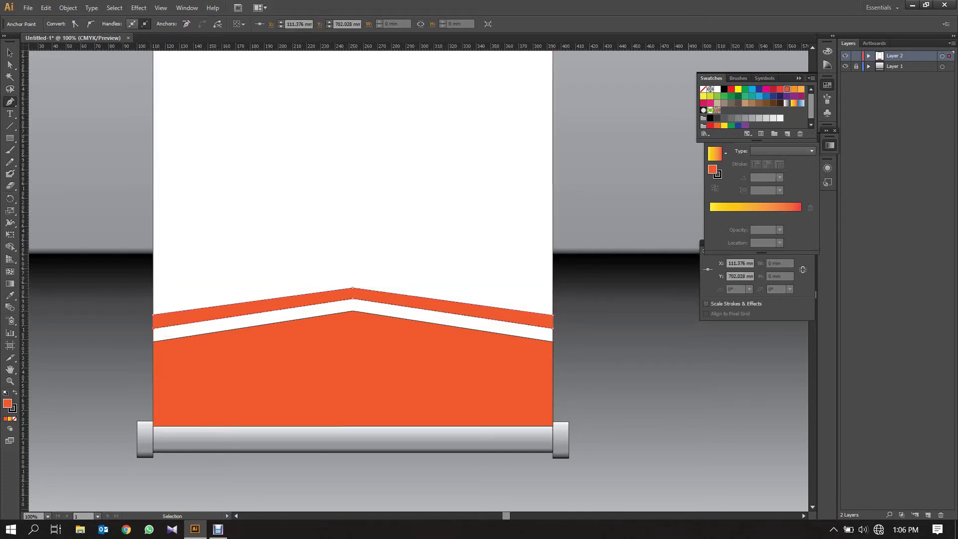
key("period")
scroll(353, 280, "up", 3)
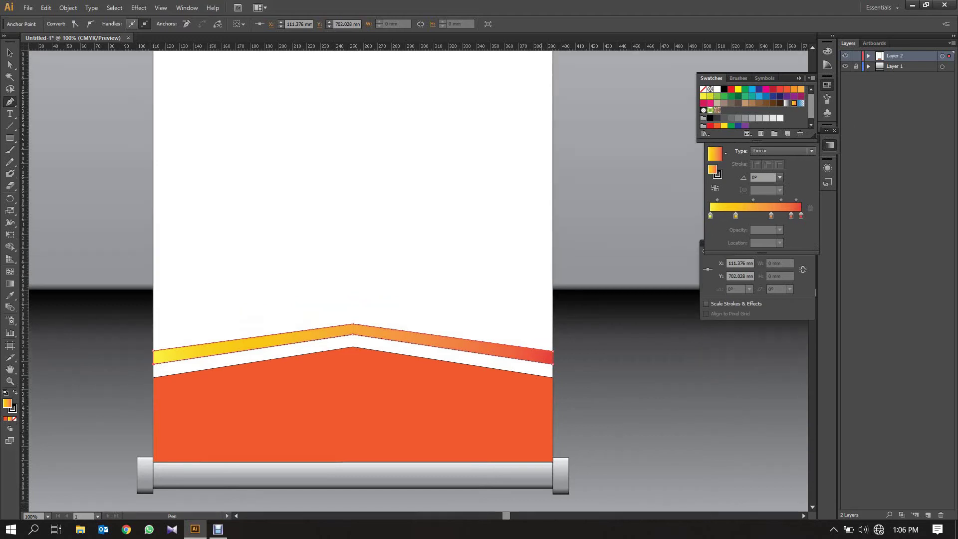
scroll(354, 279, "up", 3)
scroll(354, 280, "up", 3)
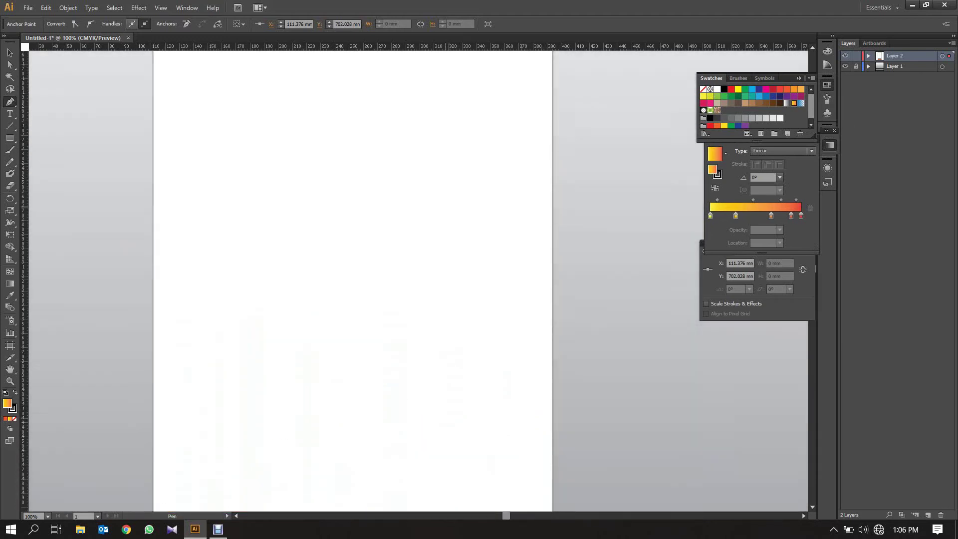
scroll(353, 280, "up", 3)
scroll(354, 279, "up", 1)
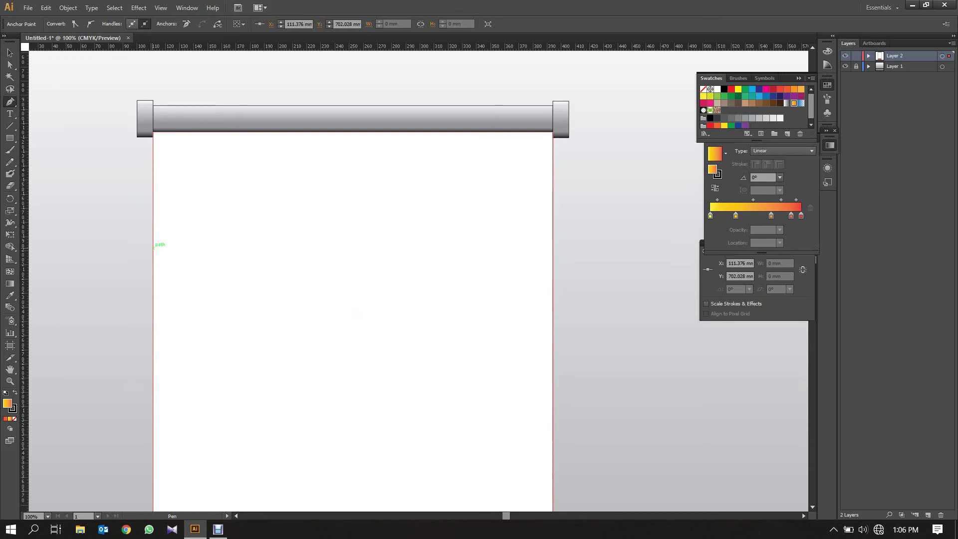
left_click(153, 243)
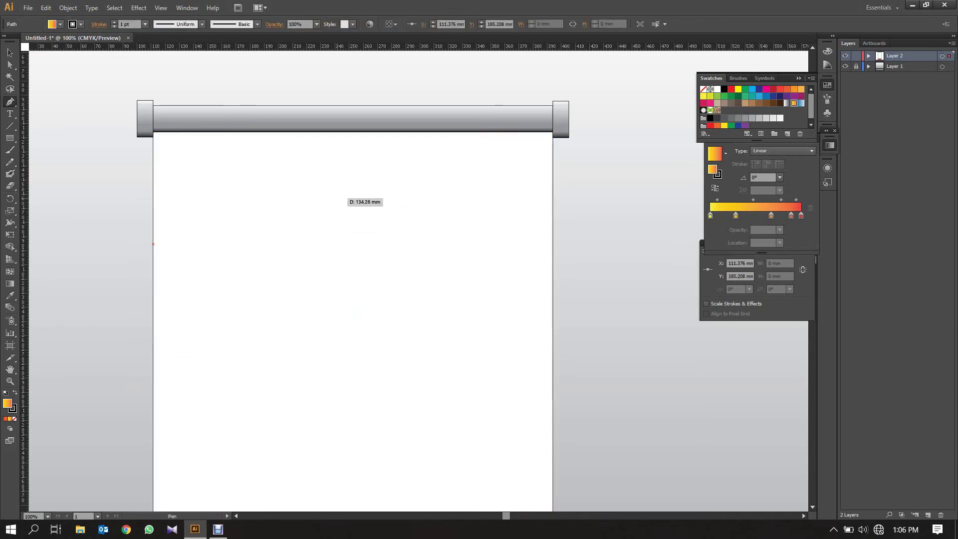
left_click(338, 201)
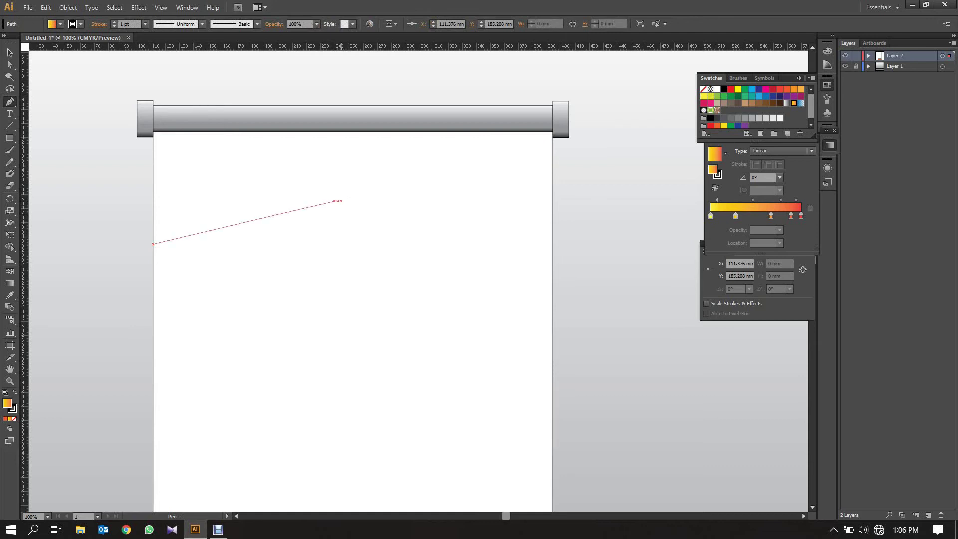
left_click_drag(343, 202, 467, 257)
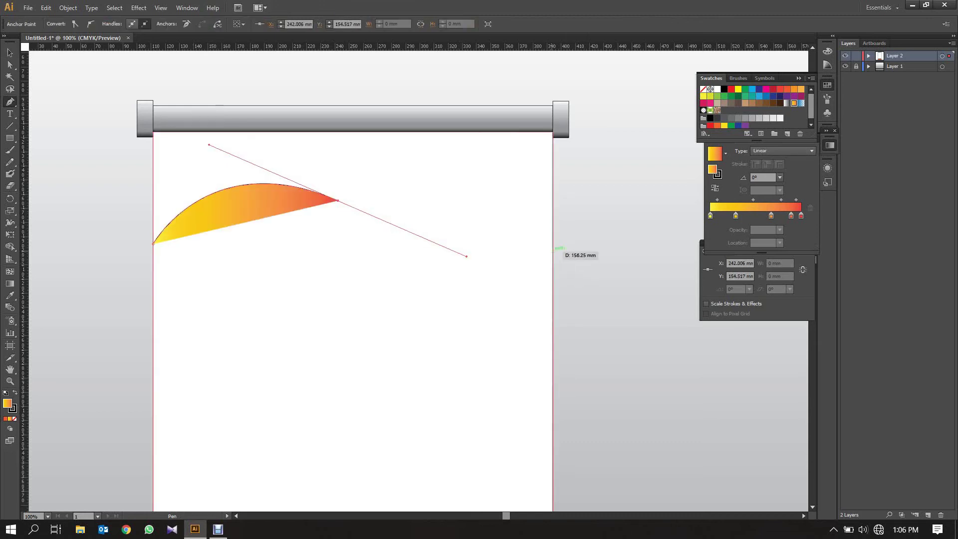
left_click(553, 249)
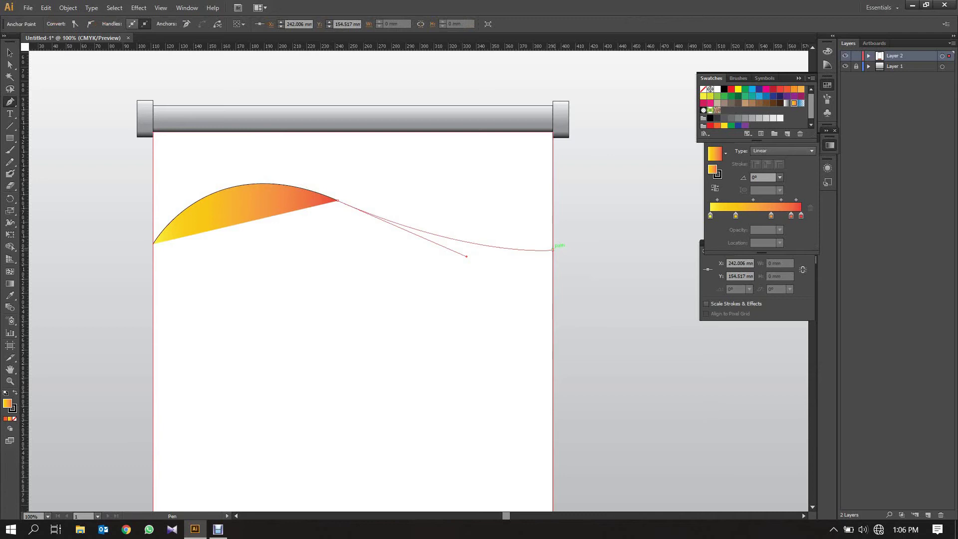
left_click_drag(553, 249, 698, 193)
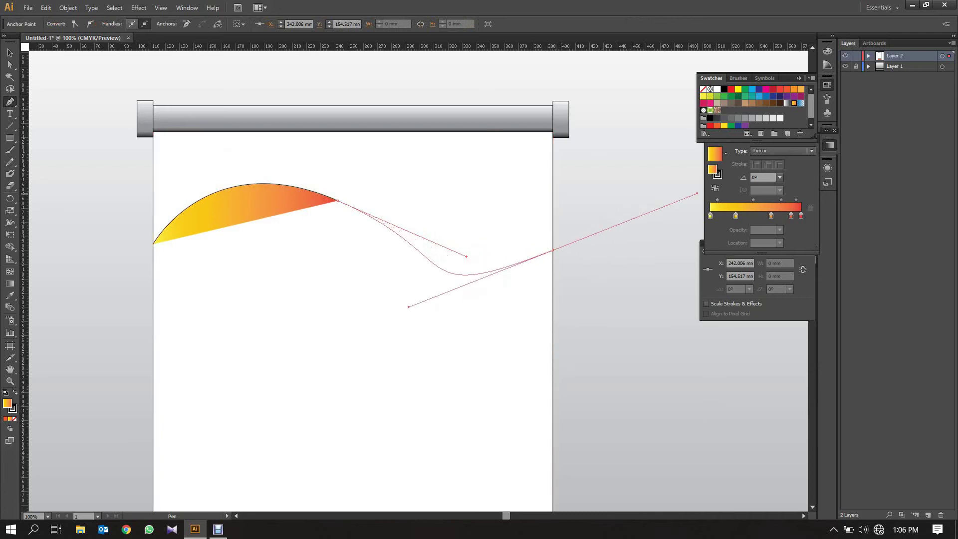
mouse_move(698, 194)
left_mouse_down()
mouse_move(660, 203)
mouse_move(681, 235)
mouse_move(659, 216)
mouse_move(726, 257)
mouse_move(594, 192)
mouse_move(562, 203)
mouse_move(592, 195)
mouse_move(589, 223)
mouse_move(642, 218)
mouse_move(680, 231)
mouse_move(659, 229)
left_mouse_up()
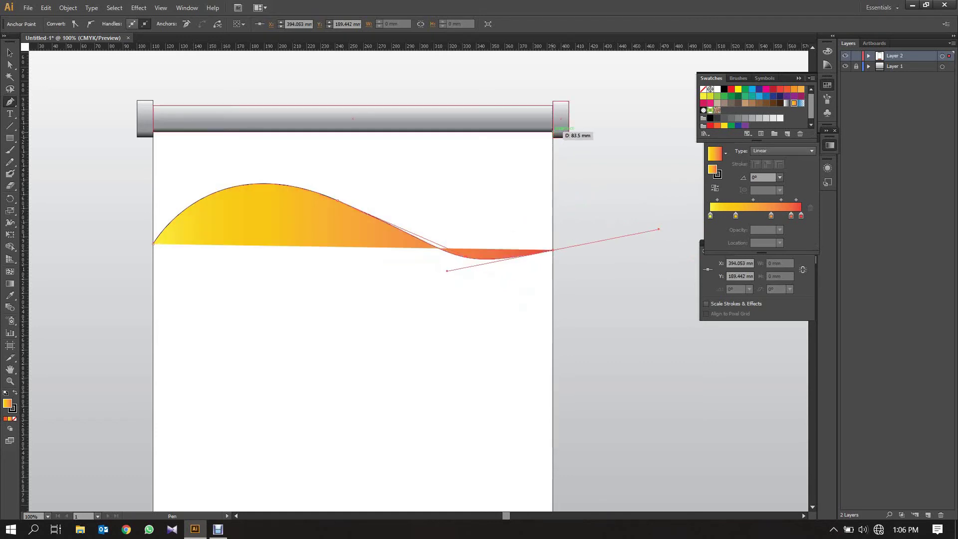
left_click(554, 132)
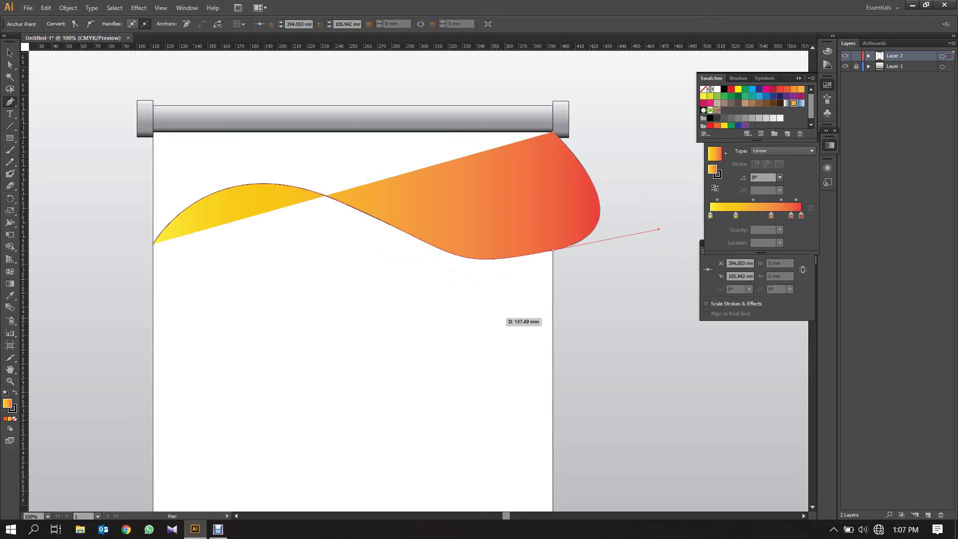
key("ctrl+z")
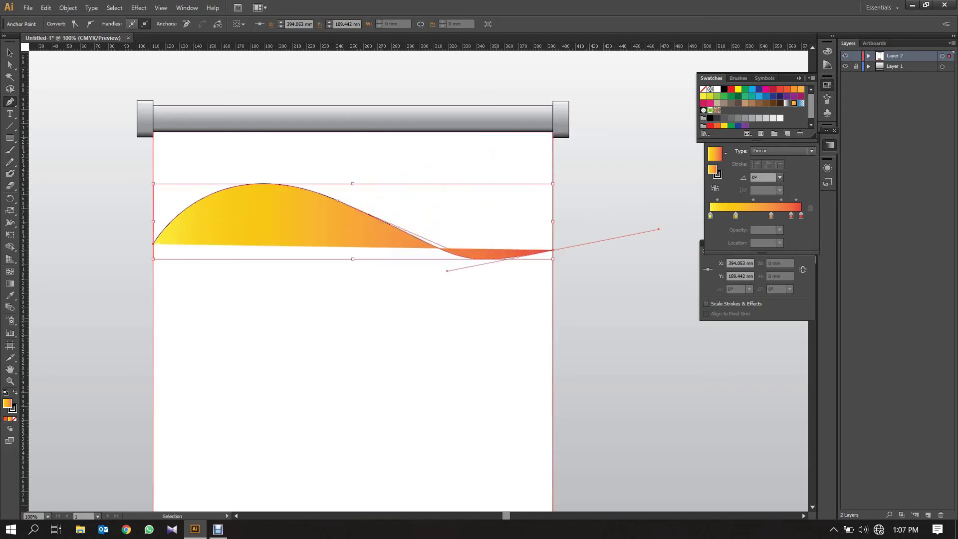
key("ctrl+z")
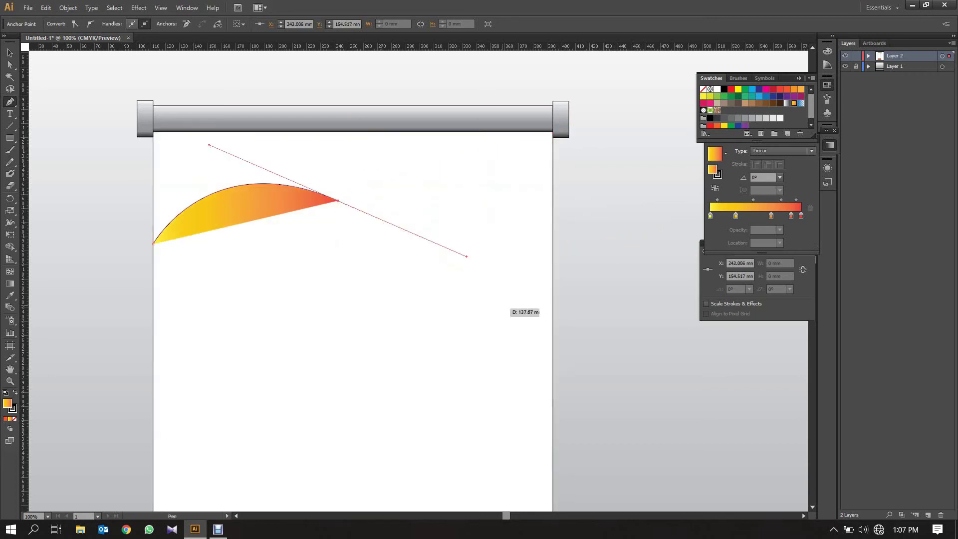
key("ctrl+z")
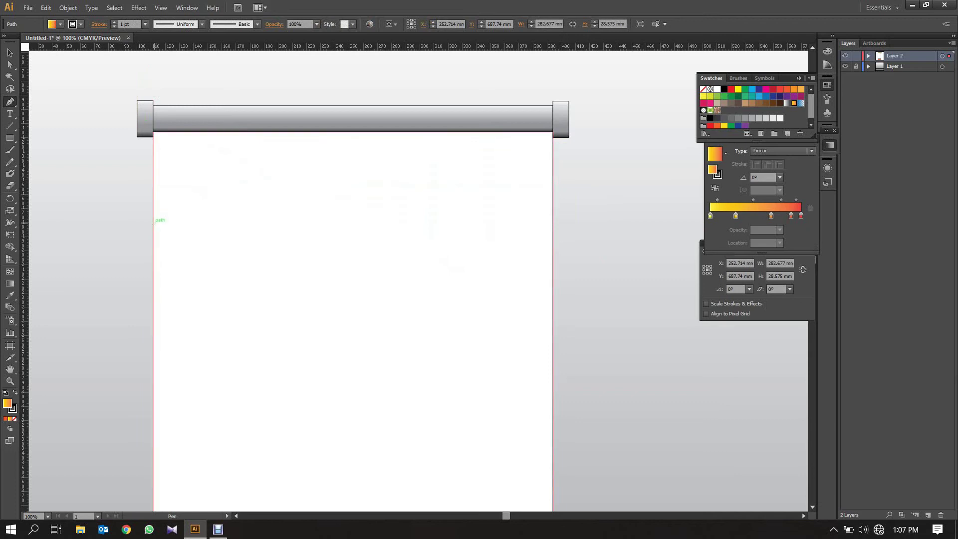
Pen a closed wavy shape from the banner's arched middle up to both top corners
left_click(153, 224)
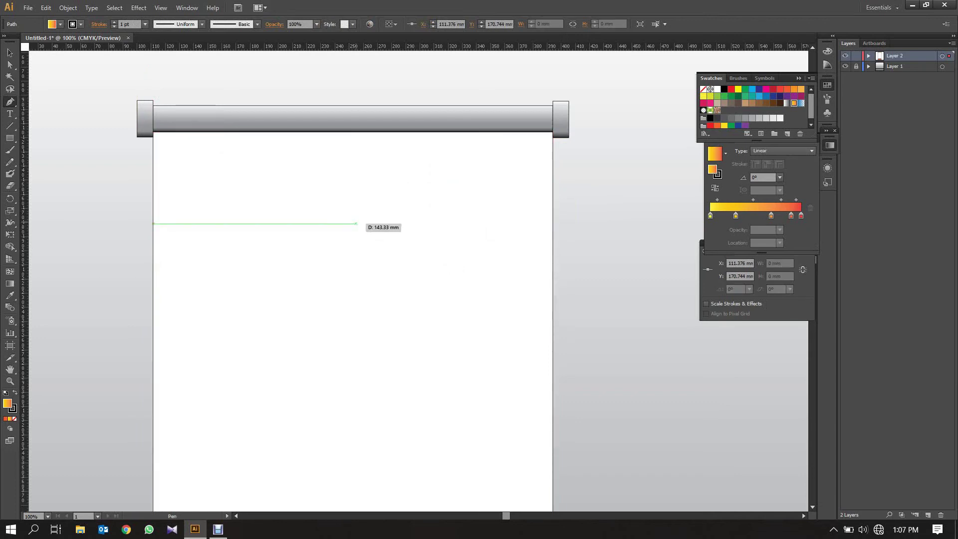
left_click(352, 221)
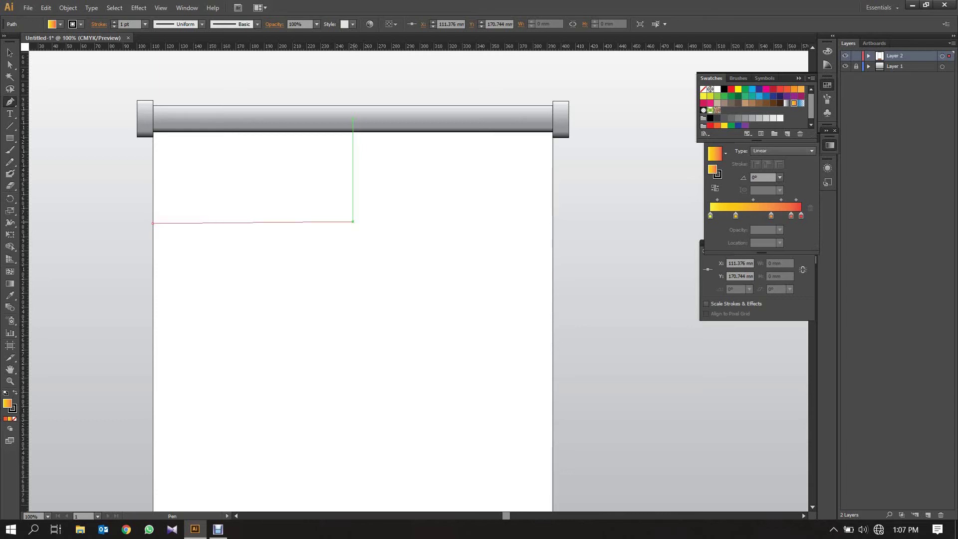
left_click_drag(353, 221, 450, 284)
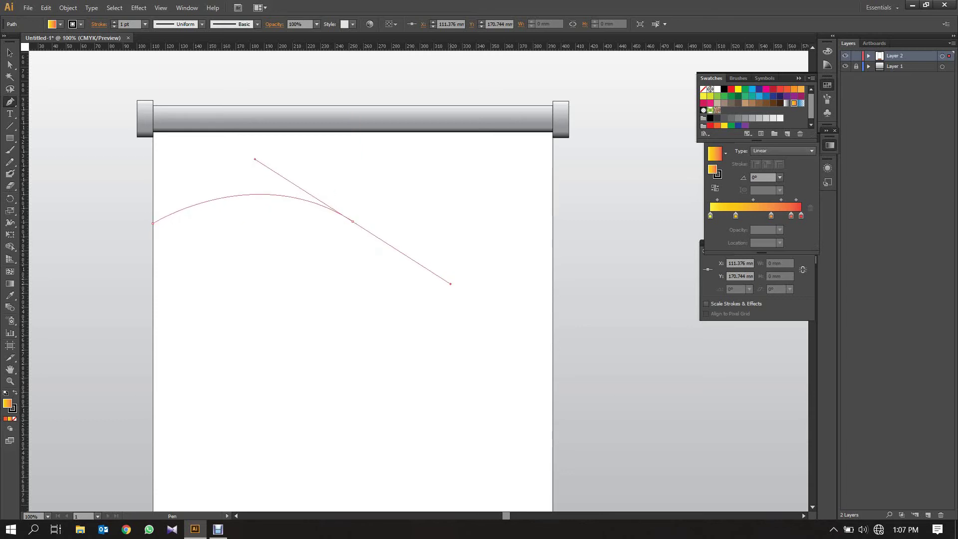
left_click_drag(451, 284, 446, 294)
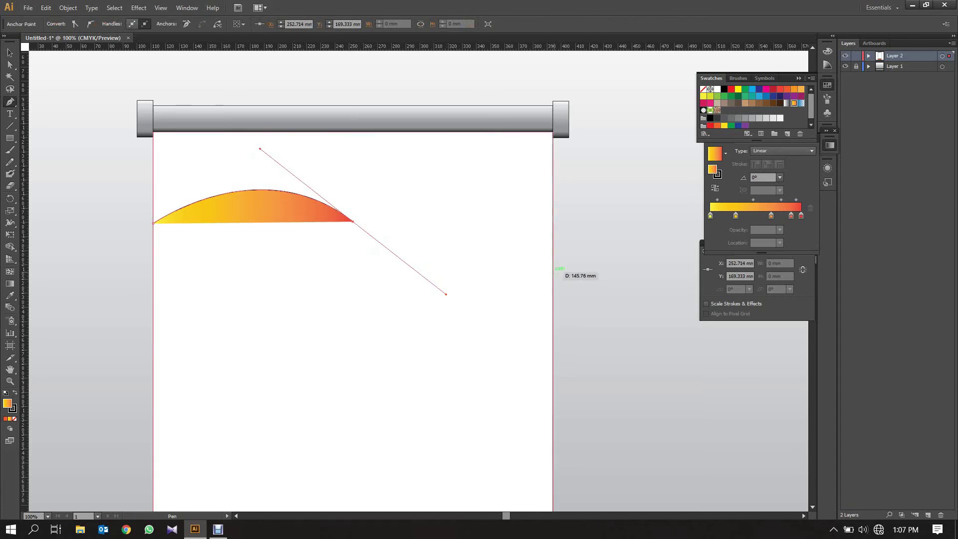
left_click(553, 272)
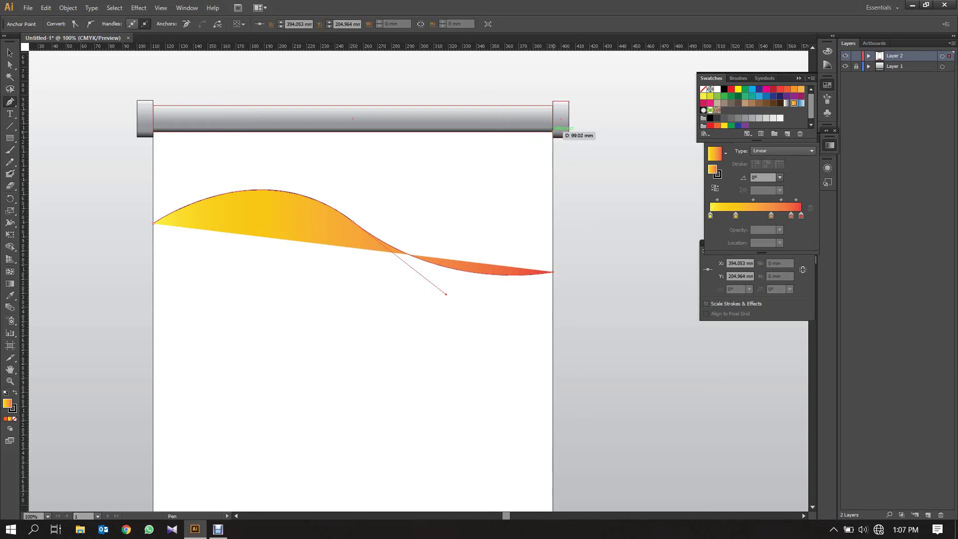
left_click(553, 131)
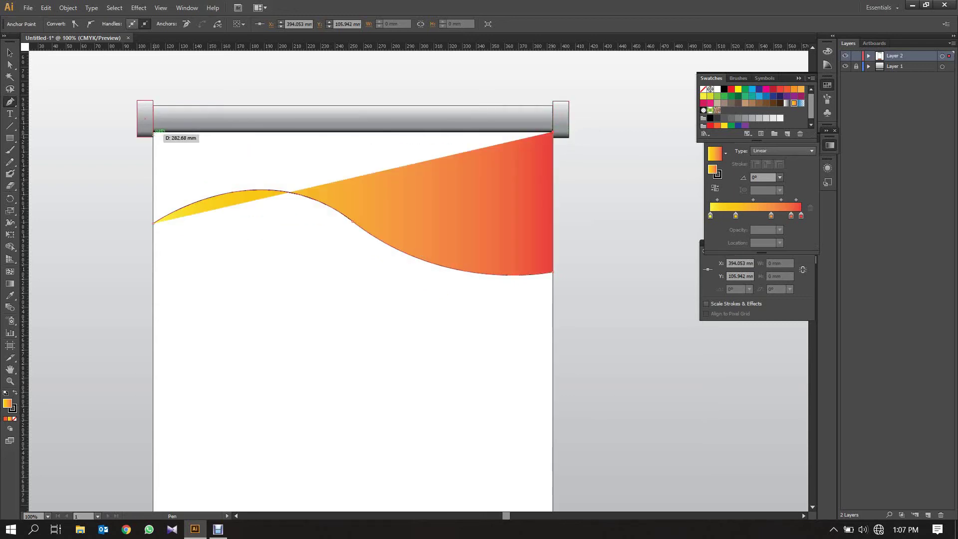
left_click(154, 132)
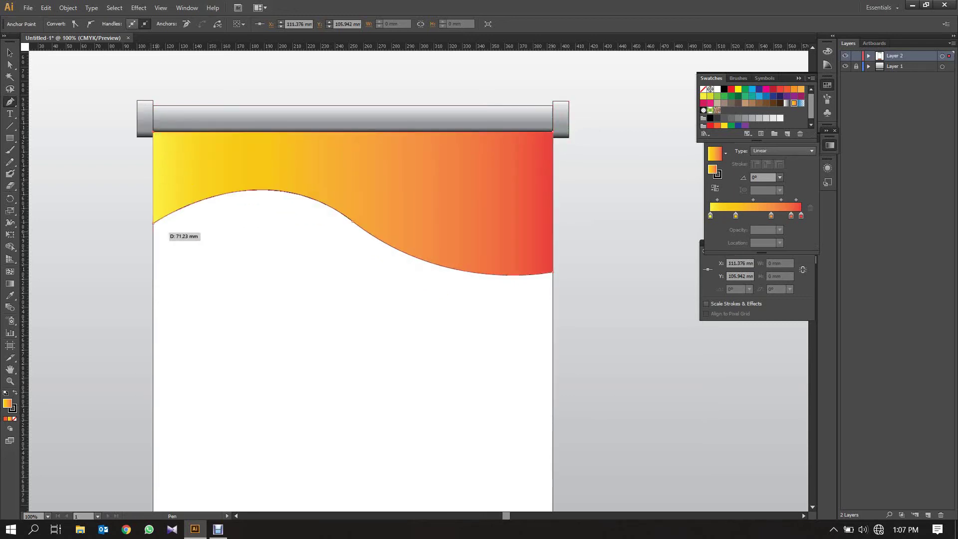
left_click(153, 223)
Set the wave's gradient angle to 90° so it runs red at top to yellow
left_click(780, 177)
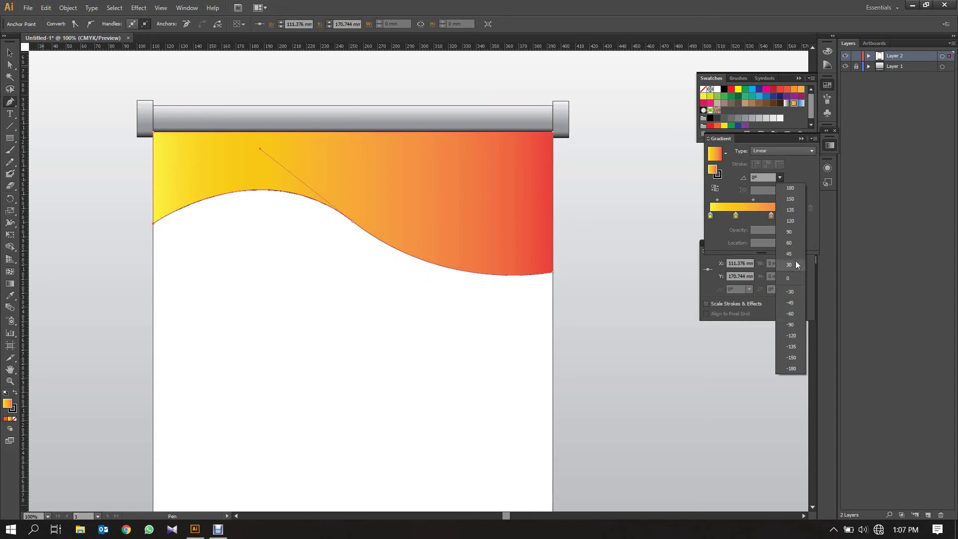
left_click(793, 233)
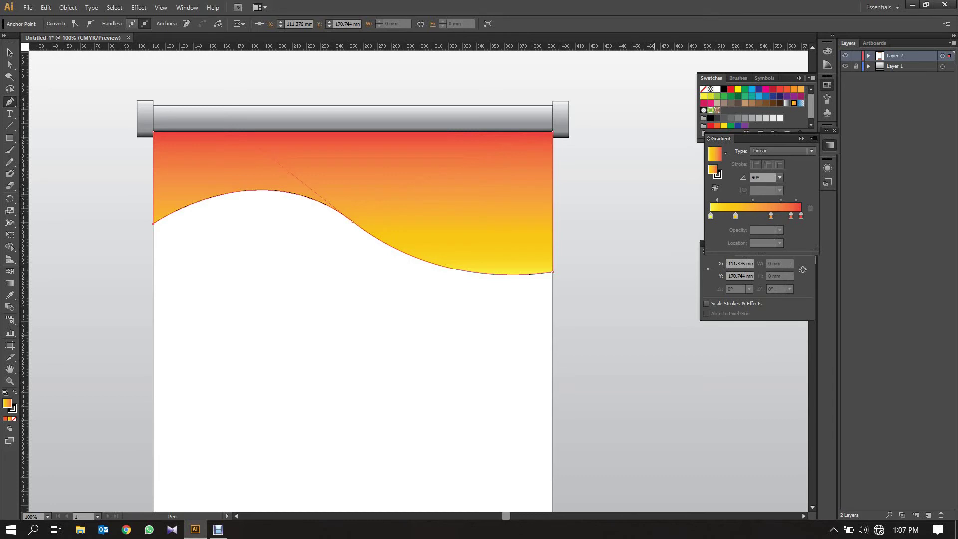
scroll(296, 279, "down", 1)
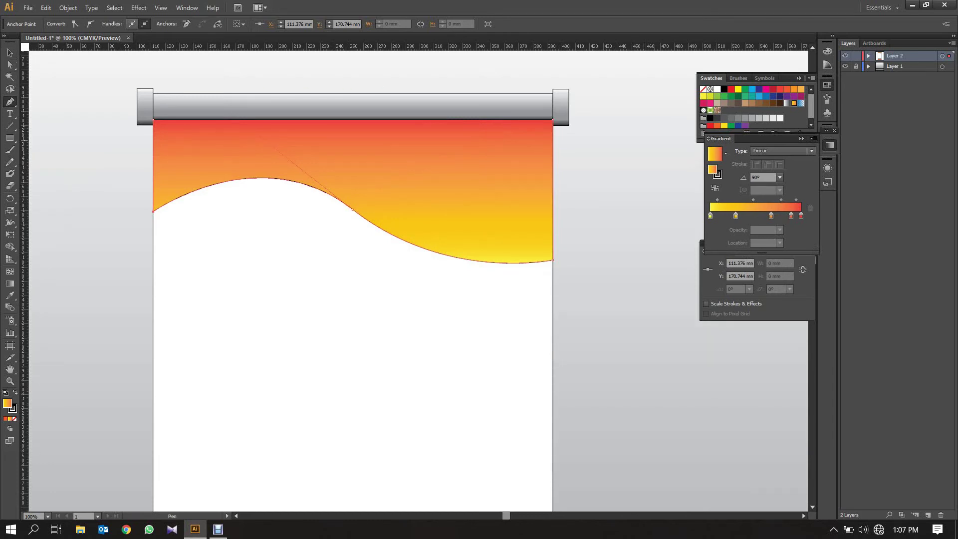
scroll(295, 279, "down", 2)
scroll(295, 279, "down", 8)
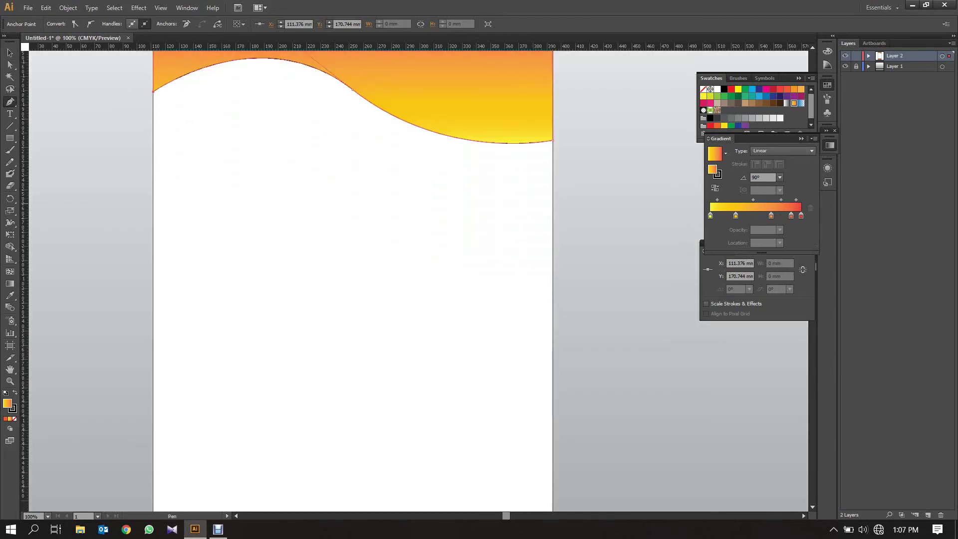
Pen the curved upper edge of a second wave from the banner's left edge to its right edge
scroll(353, 280, "down", 3)
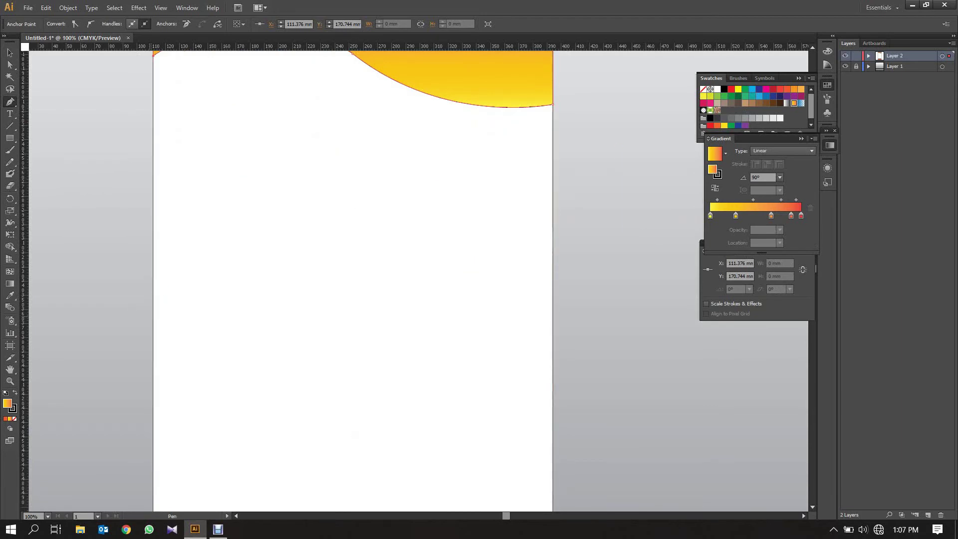
left_click(153, 313)
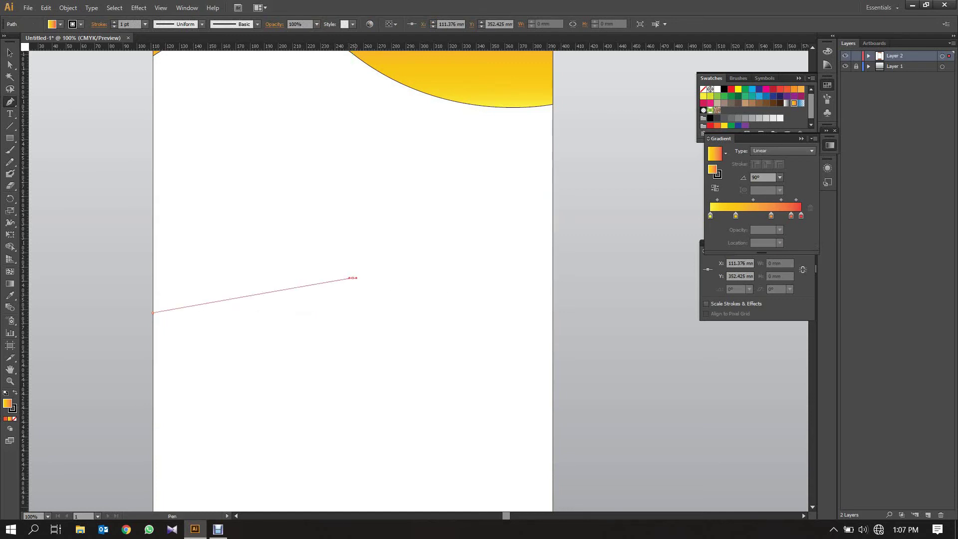
mouse_move(353, 278)
left_mouse_down()
mouse_move(430, 175)
mouse_move(454, 188)
left_mouse_up()
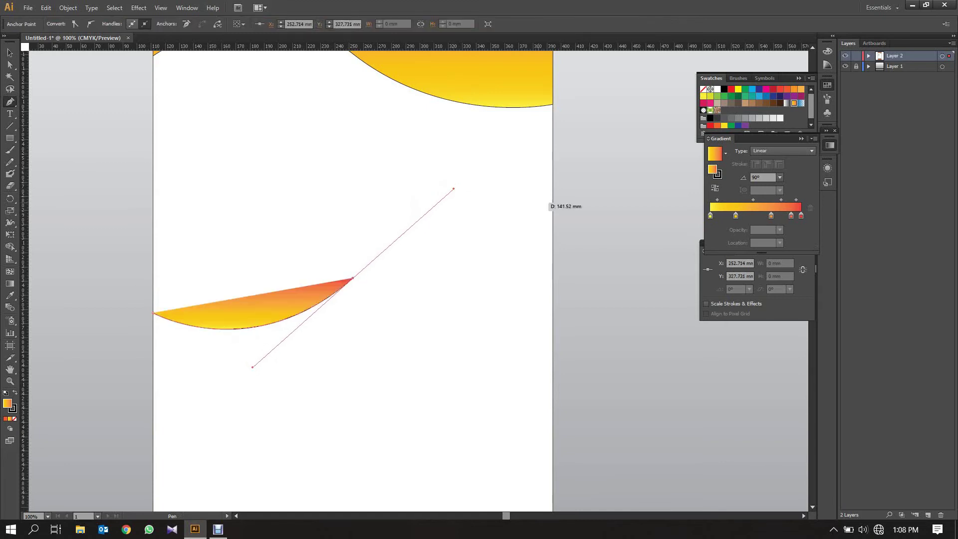
left_click(553, 205)
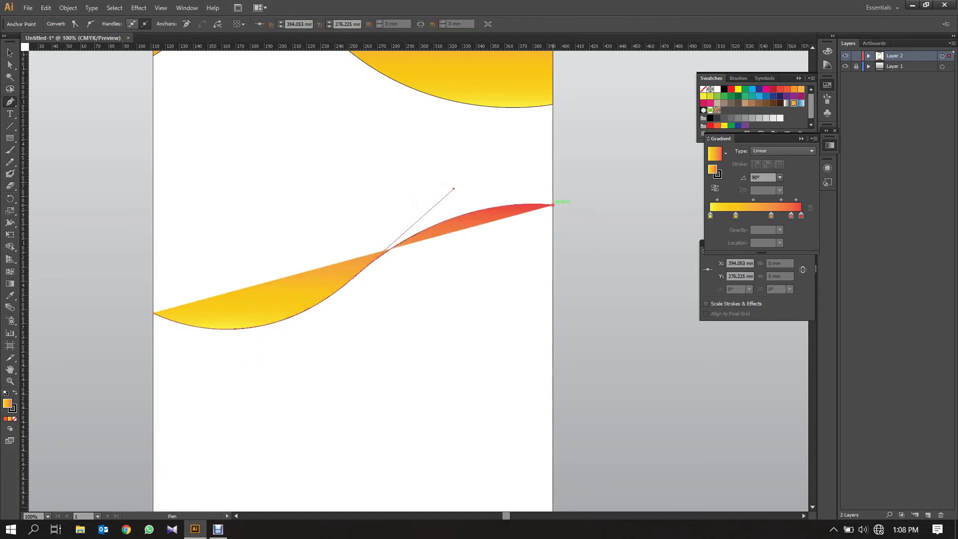
left_click_drag(553, 204, 553, 248)
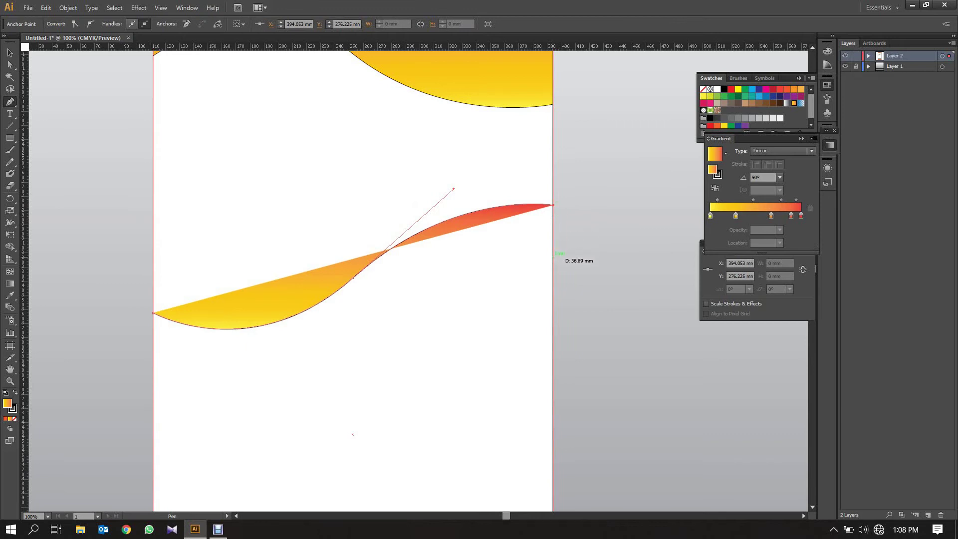
left_click(552, 248)
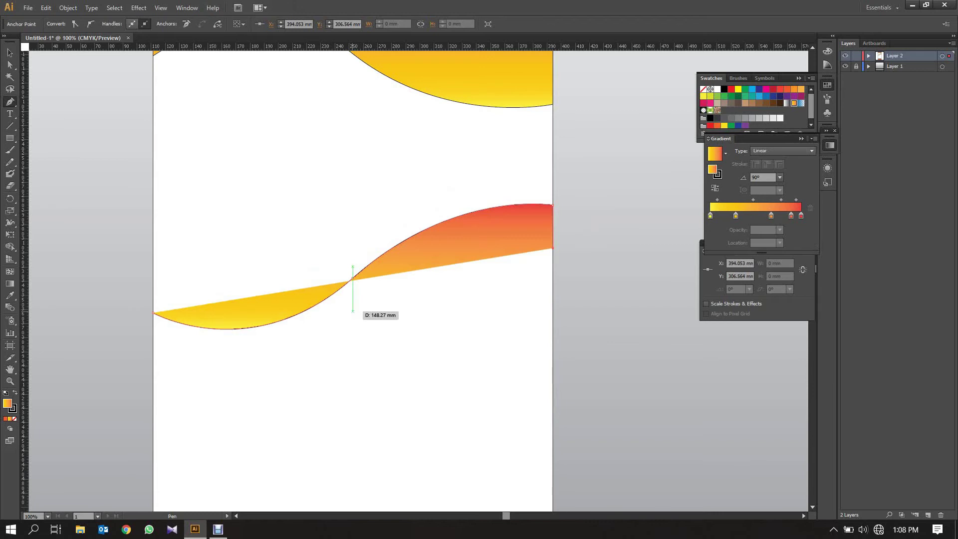
Curve the wave's lower edge back to the left edge, close it, and start a new curve below
left_click(353, 311)
left_click_drag(353, 311, 234, 413)
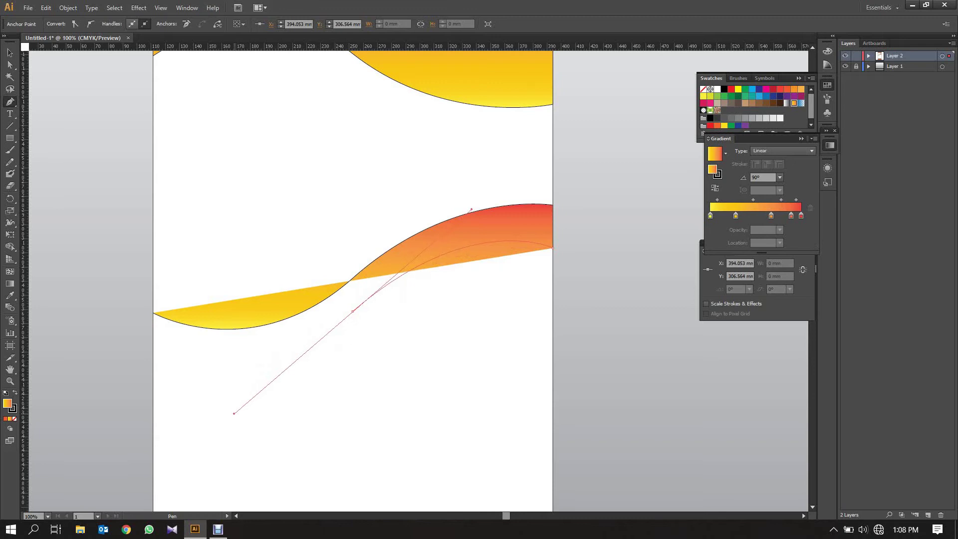
left_click_drag(234, 413, 249, 421)
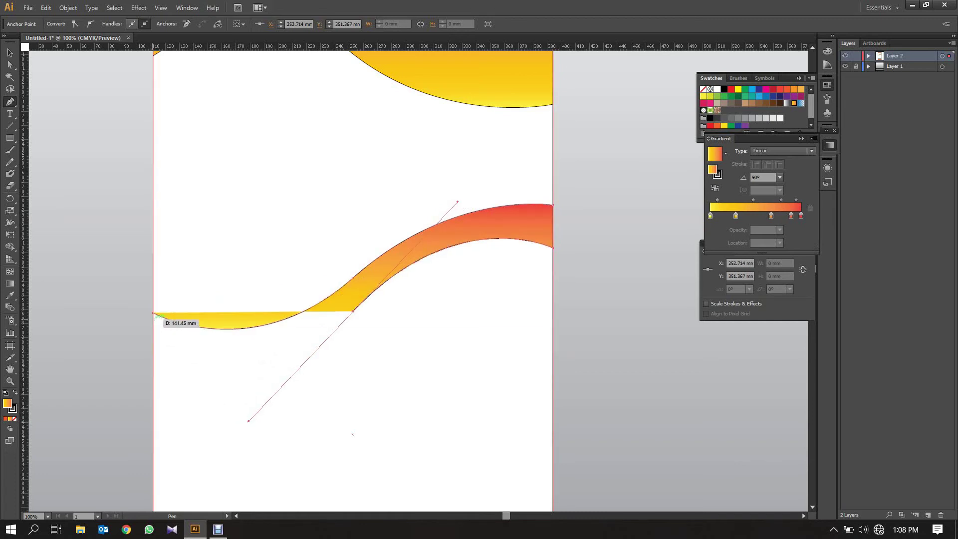
left_click(154, 314)
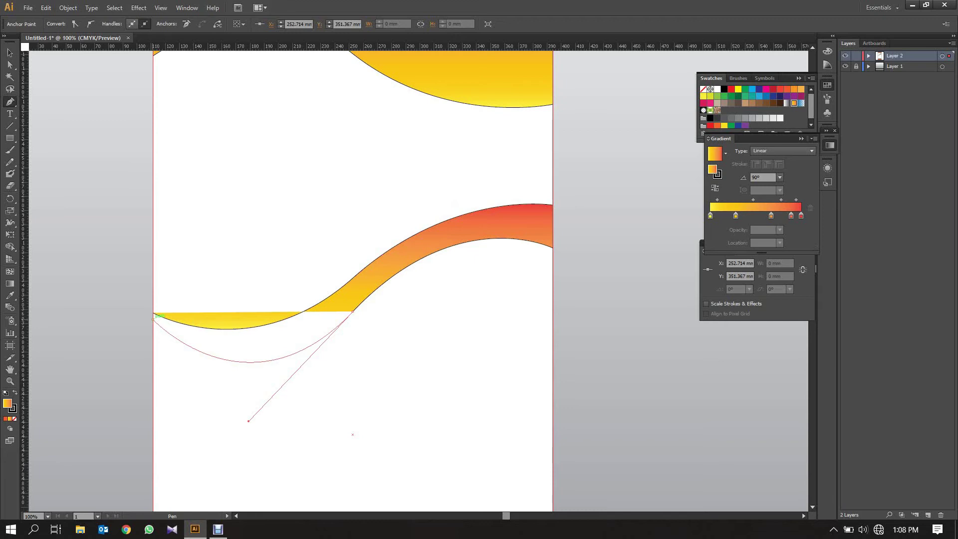
left_click_drag(155, 316, 142, 320)
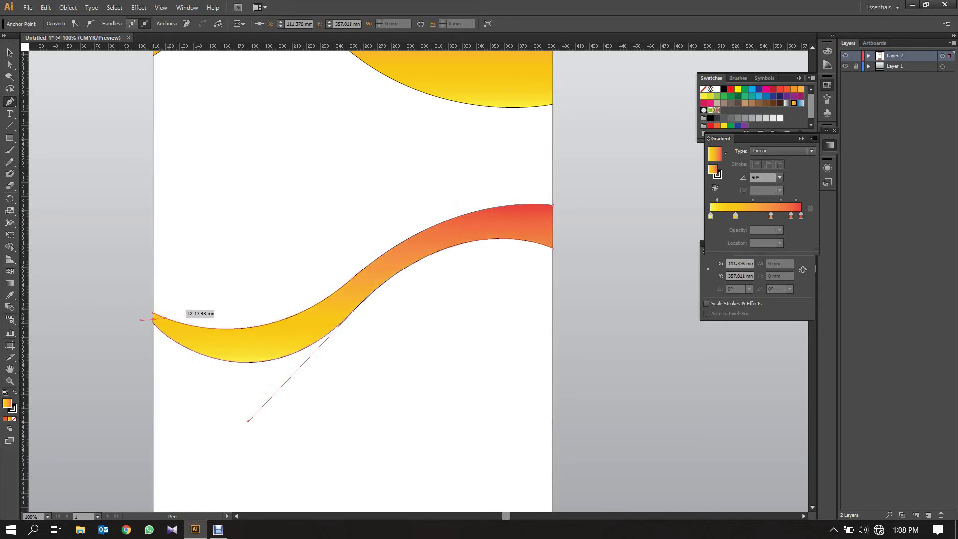
left_click_drag(353, 311, 458, 202)
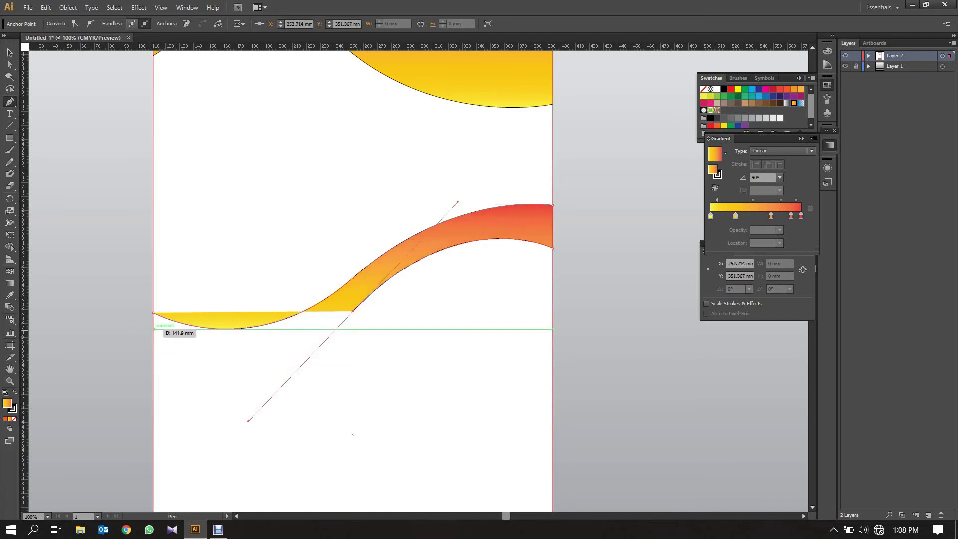
left_click(153, 330)
mouse_move(153, 329)
left_mouse_down()
mouse_move(88, 281)
mouse_move(199, 293)
left_mouse_up()
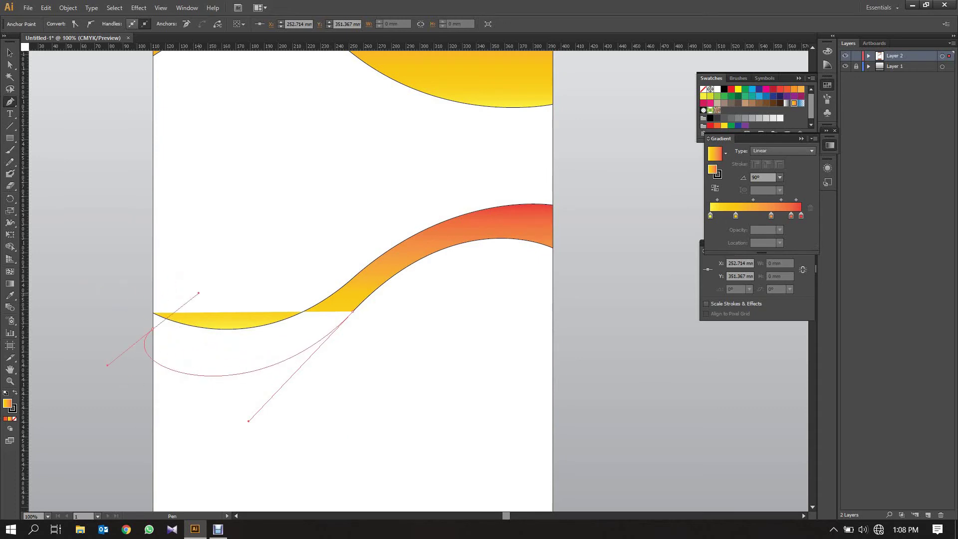
Undo two stray anchors and redraw the ribbon's curved lower edge back to its start
key("ctrl+z")
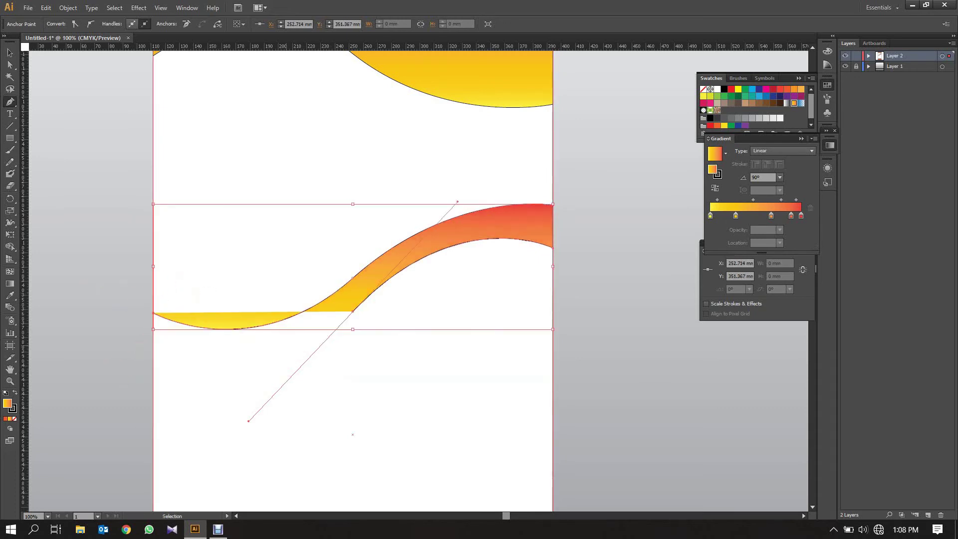
key("ctrl+z")
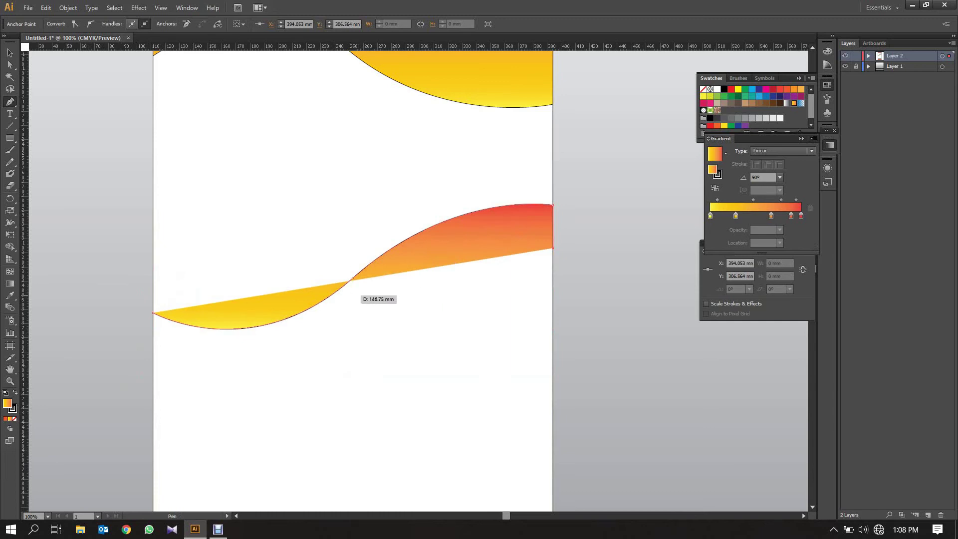
mouse_move(352, 295)
left_mouse_down()
mouse_move(210, 370)
mouse_move(218, 399)
left_mouse_up()
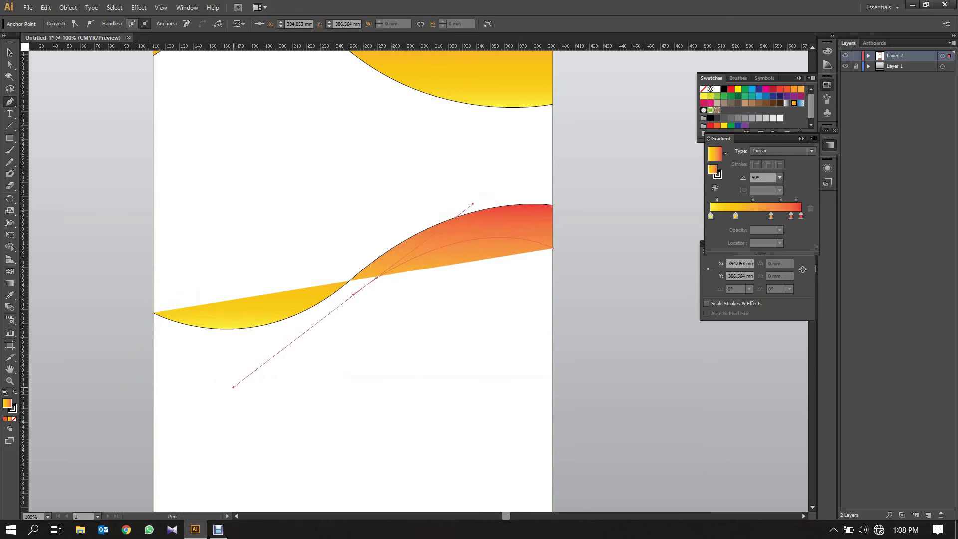
left_click_drag(233, 387, 239, 382)
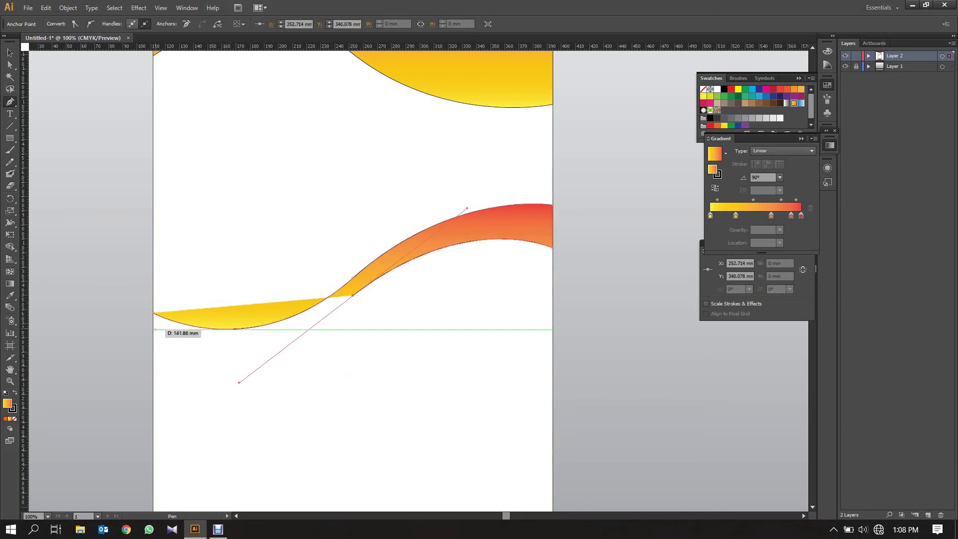
left_click_drag(153, 314, 214, 325)
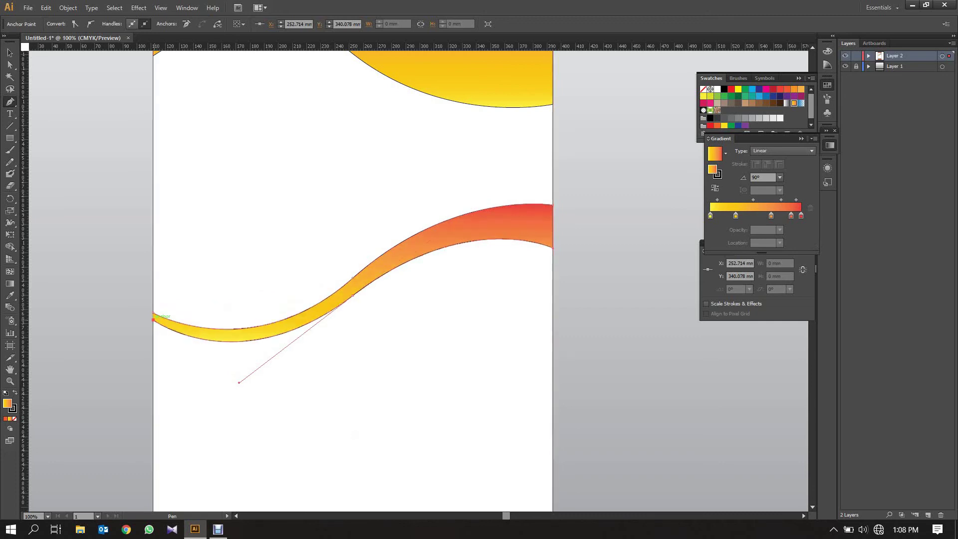
Draw a lower ribbon edge from the banner's right side across to its left edge
scroll(382, 334, "down", 1)
scroll(382, 334, "up", 5)
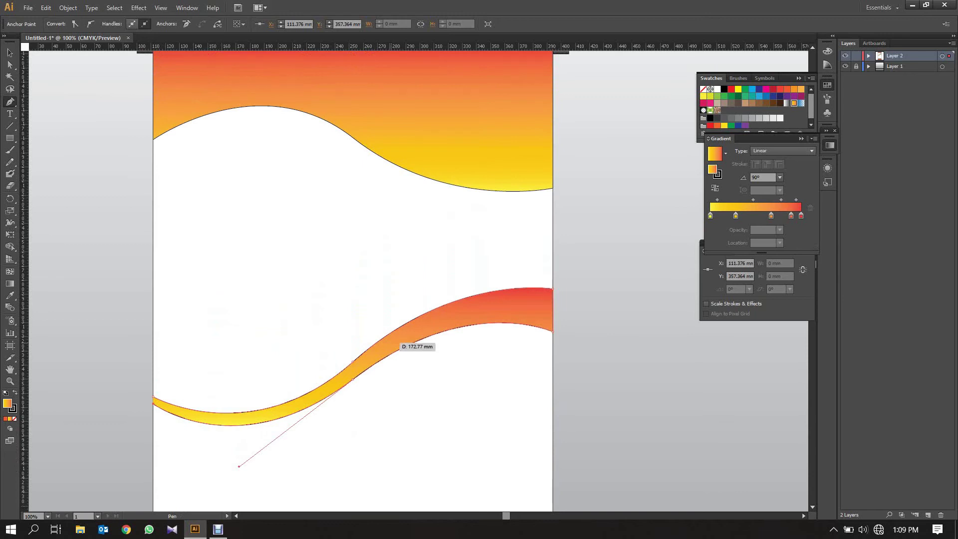
scroll(401, 335, "down", 1)
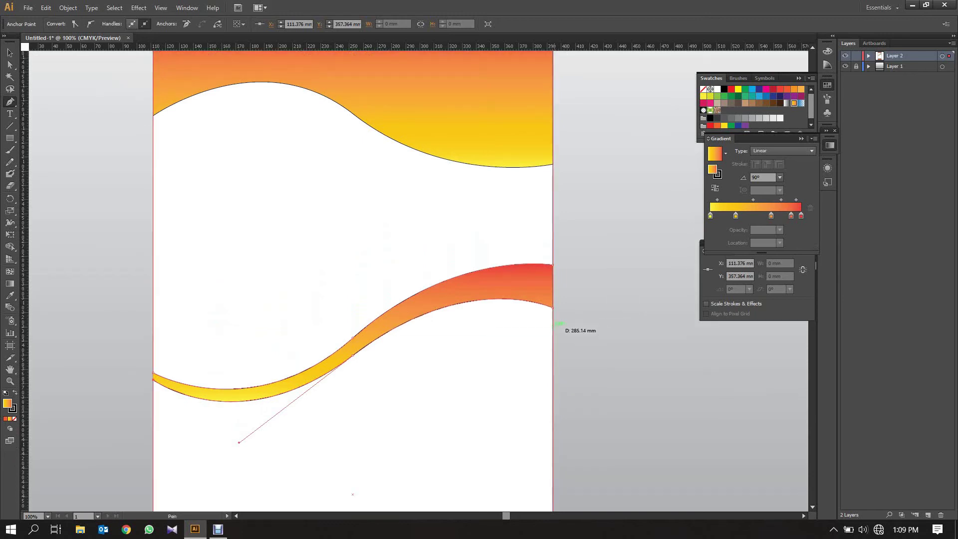
left_click(553, 318)
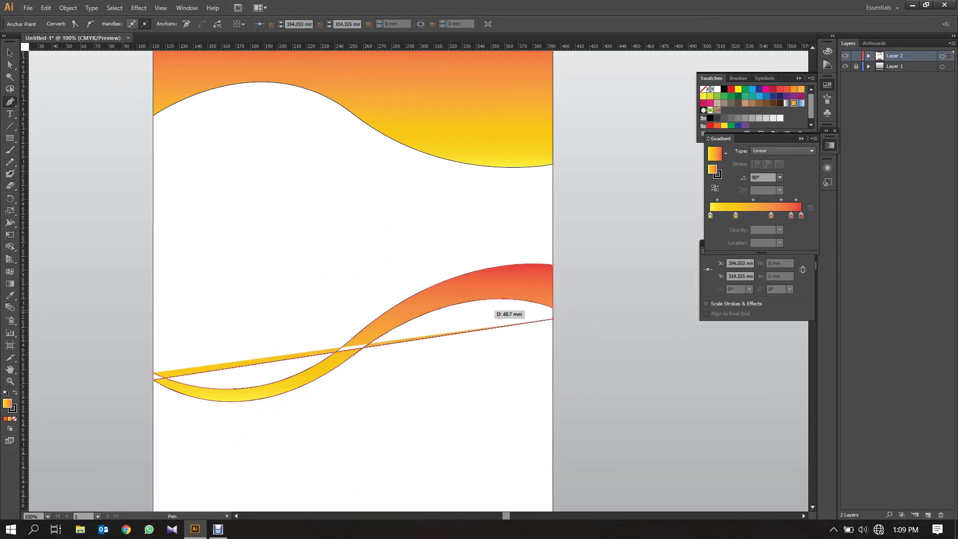
key("ctrl+z")
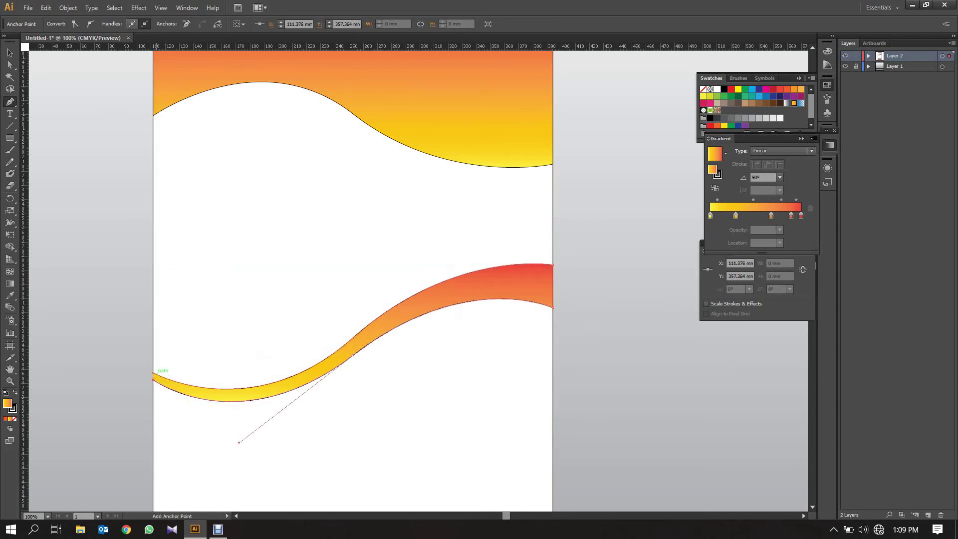
left_click(153, 375)
left_click_drag(154, 375, 153, 373)
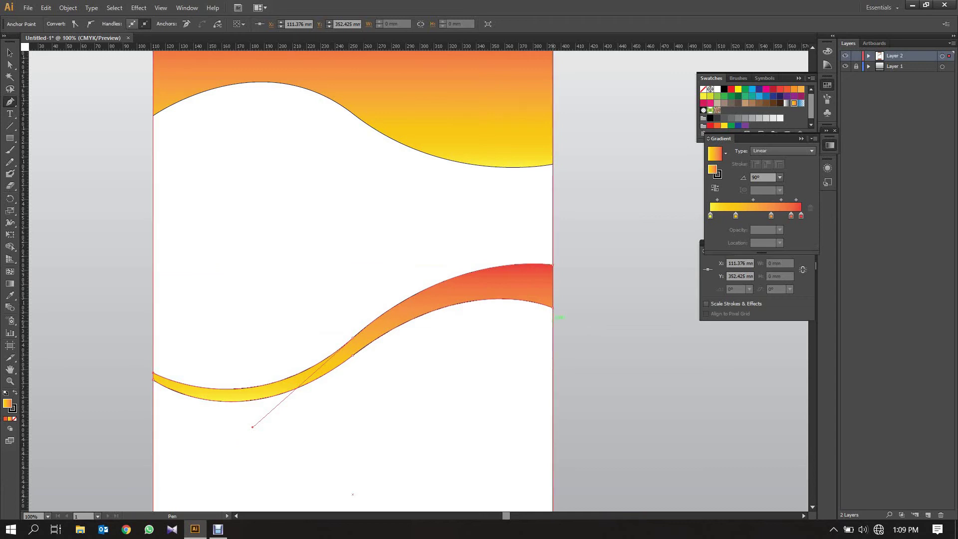
left_click(553, 310)
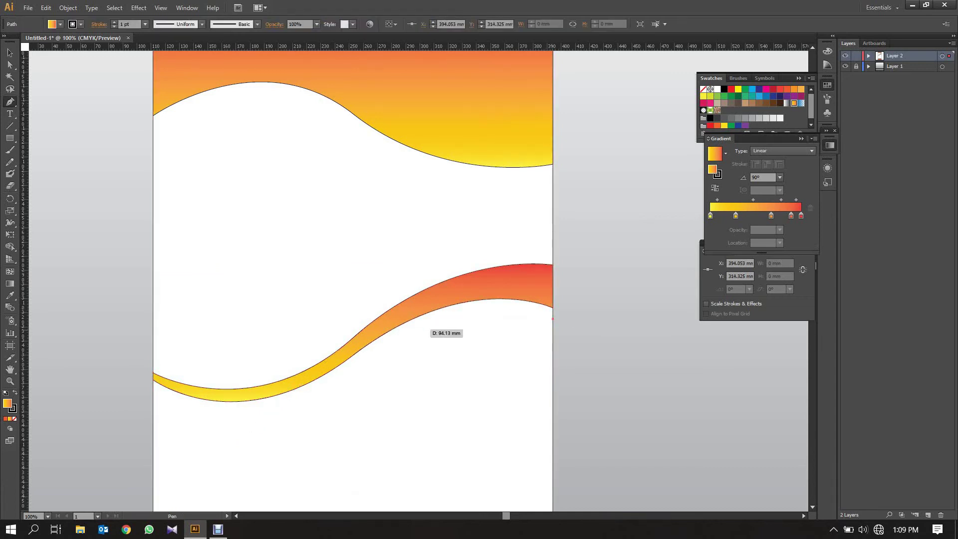
Begin a curved gradient sliver path beneath the wave band's right end
left_click(414, 329)
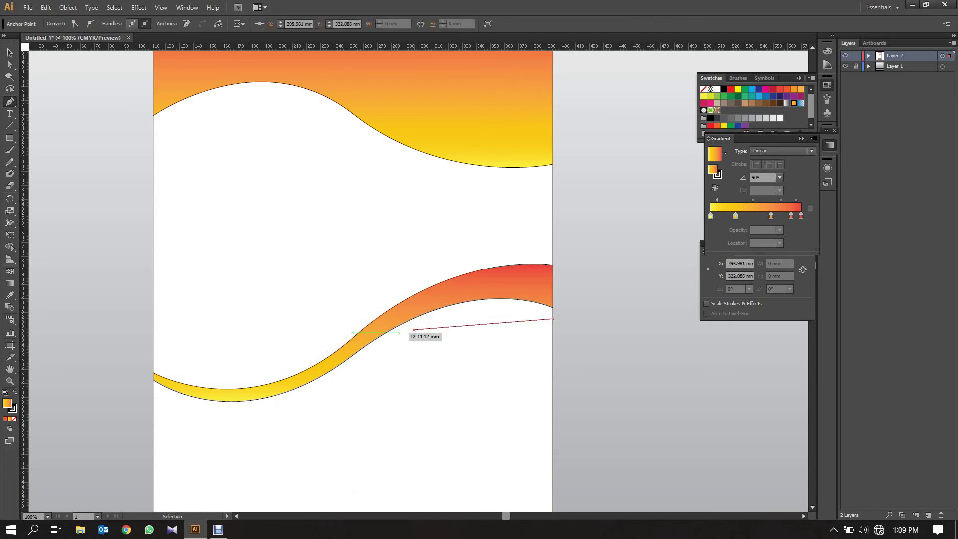
key("ctrl+z")
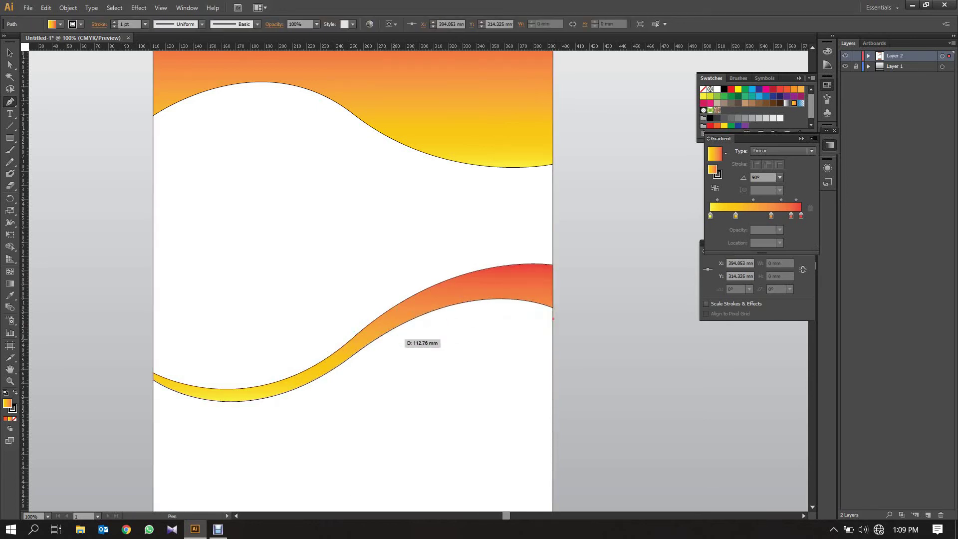
left_click(404, 332)
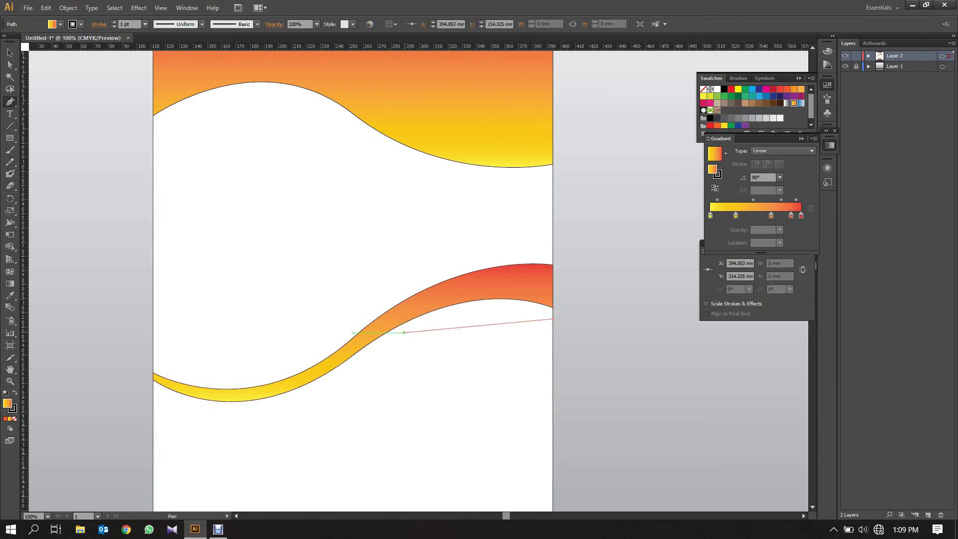
left_click_drag(404, 332, 326, 373)
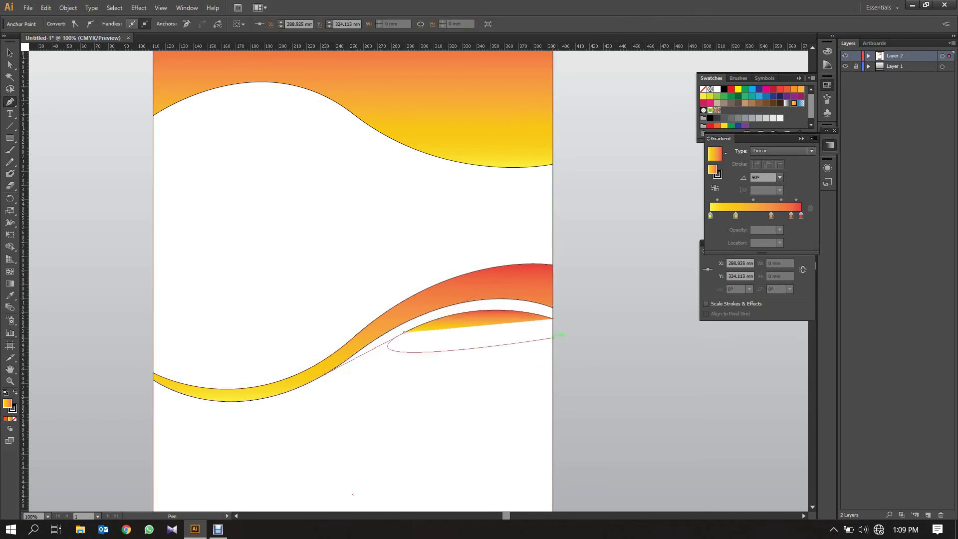
Extend the sliver to the artboard's right edge with a curved anchor, forming a tapered swoosh
left_click(553, 338)
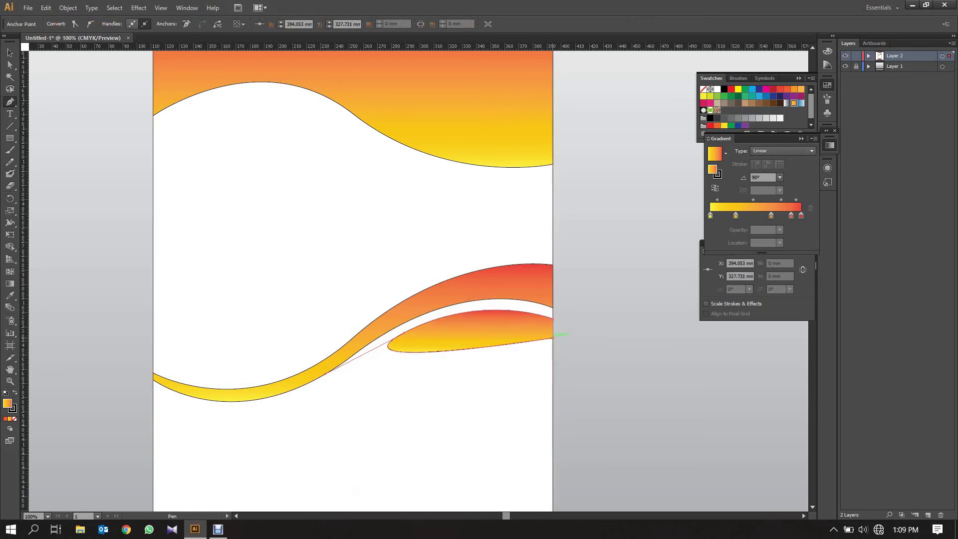
key("ctrl+z")
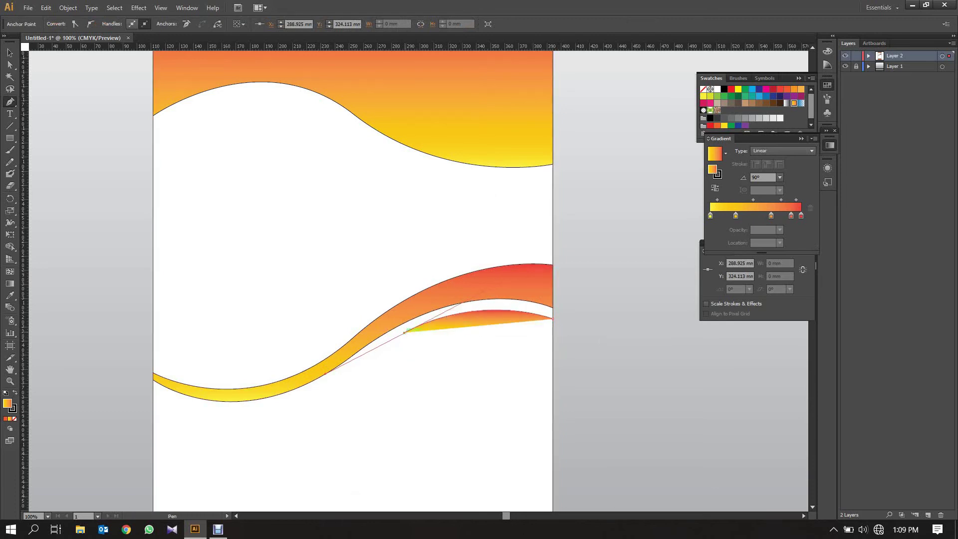
left_click(405, 331)
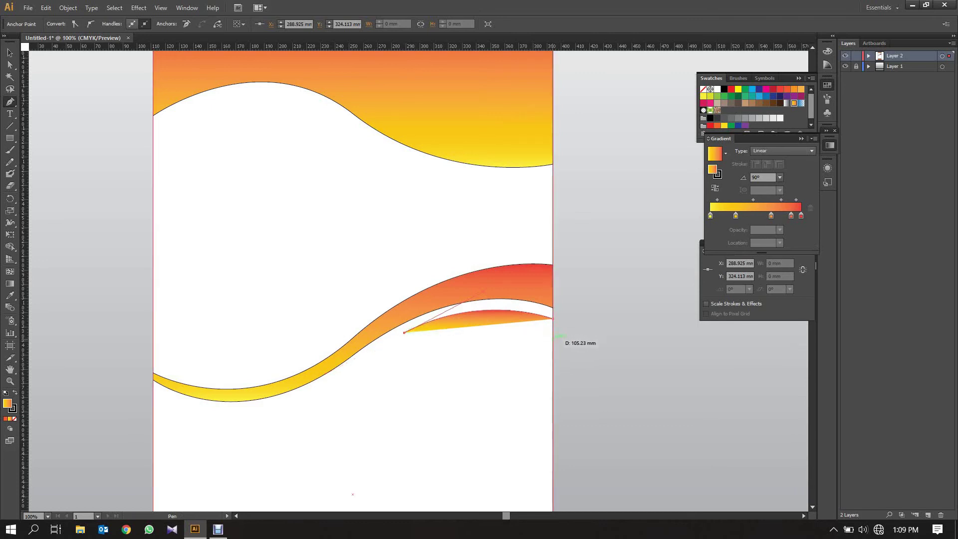
left_click_drag(553, 339, 590, 367)
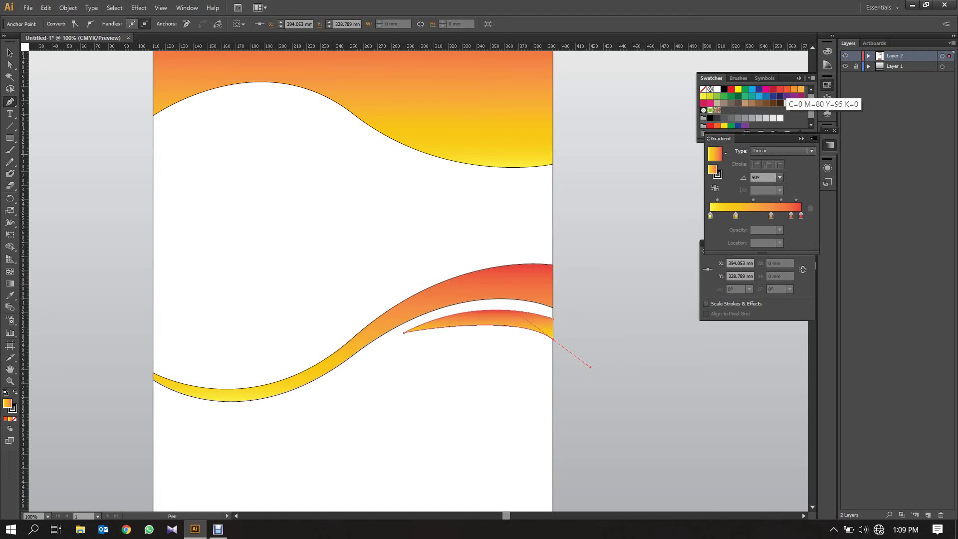
Fill the swoosh solid orange-red, fix its right-edge end anchor, and start a new lower-left curve
left_click(787, 90)
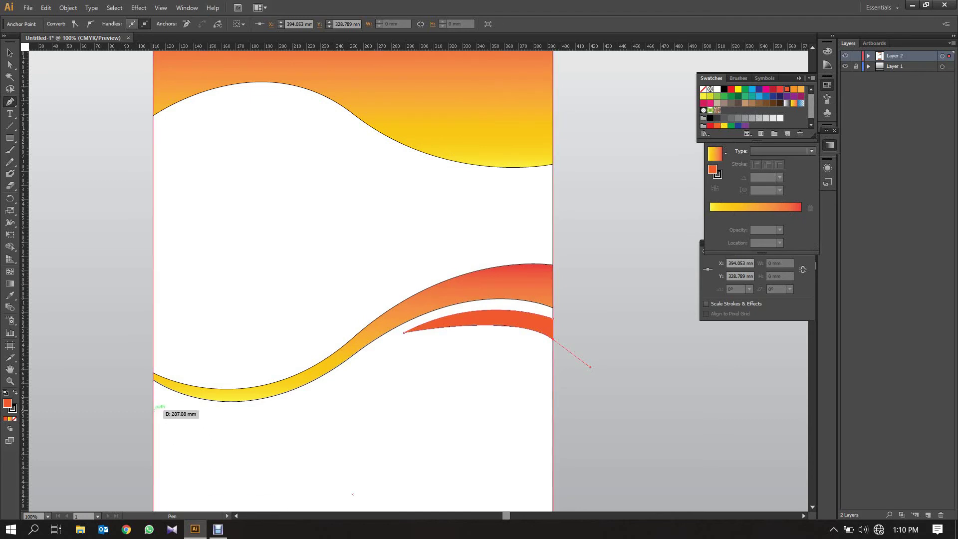
left_click(153, 408)
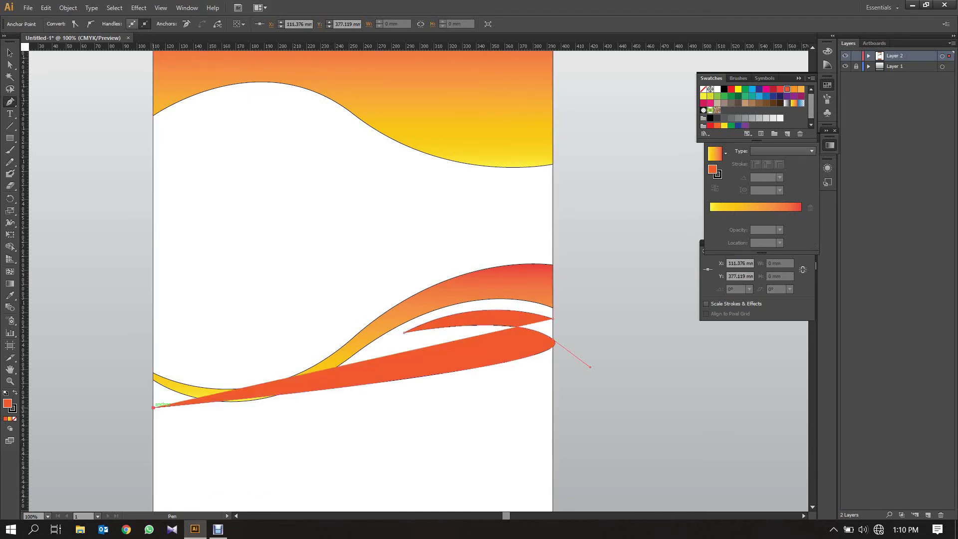
key("ctrl+z")
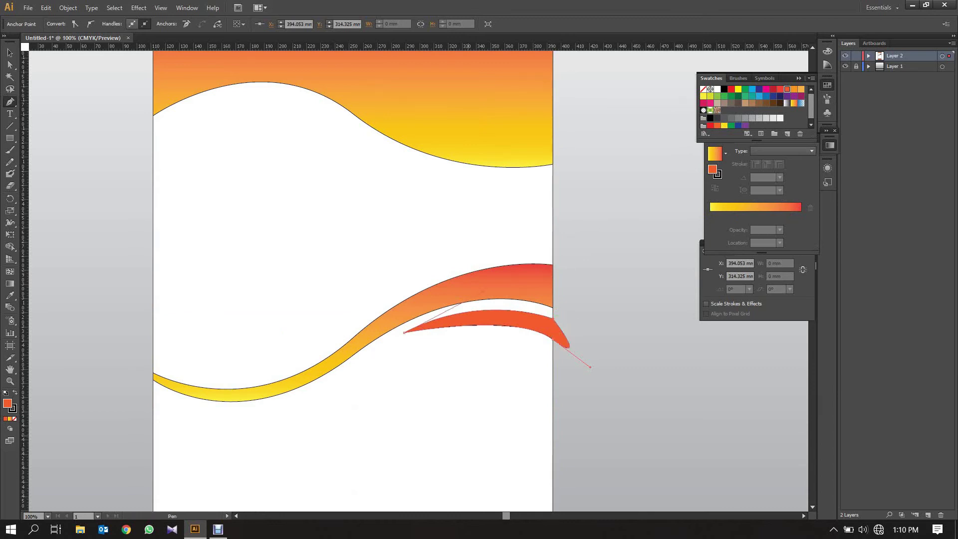
left_click(553, 340)
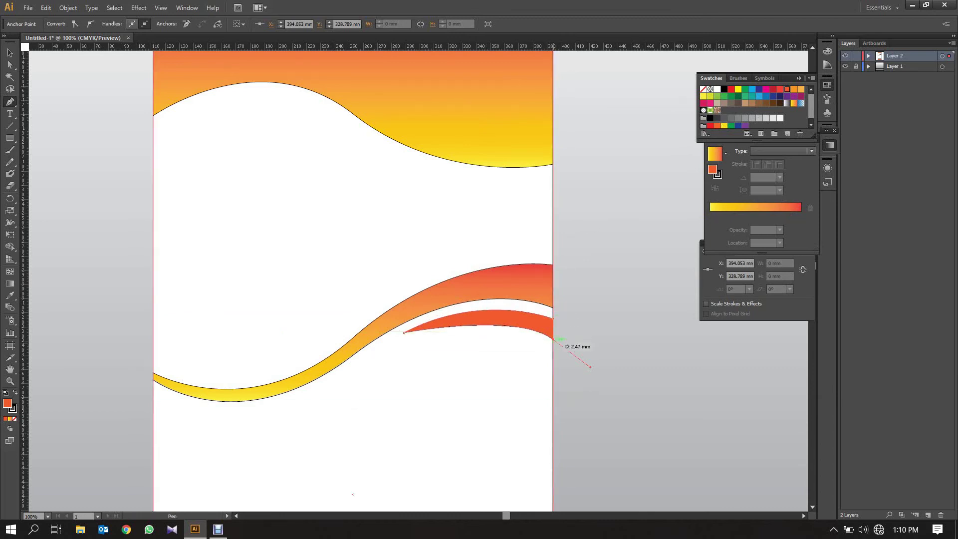
left_click(553, 339)
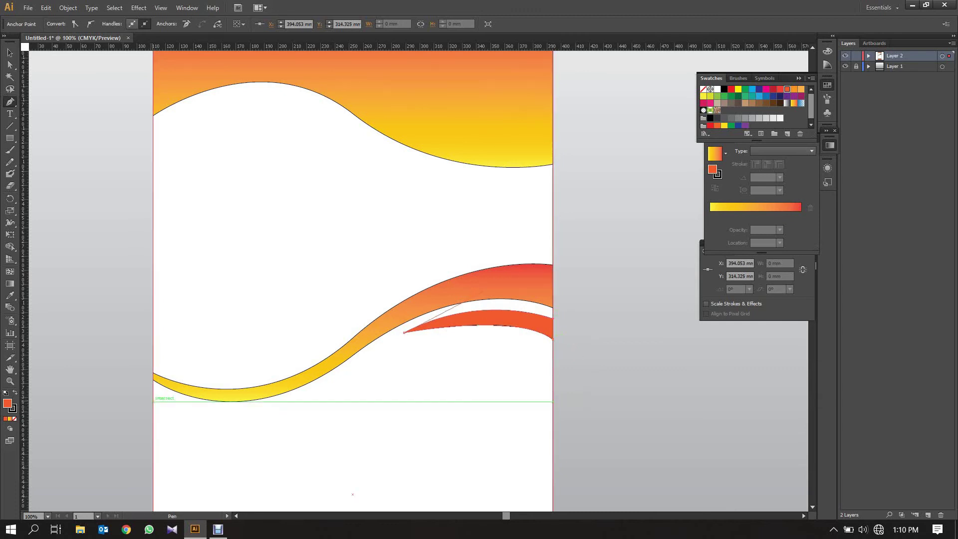
mouse_move(153, 401)
left_mouse_down()
mouse_move(247, 417)
mouse_move(302, 401)
mouse_move(369, 354)
left_mouse_up()
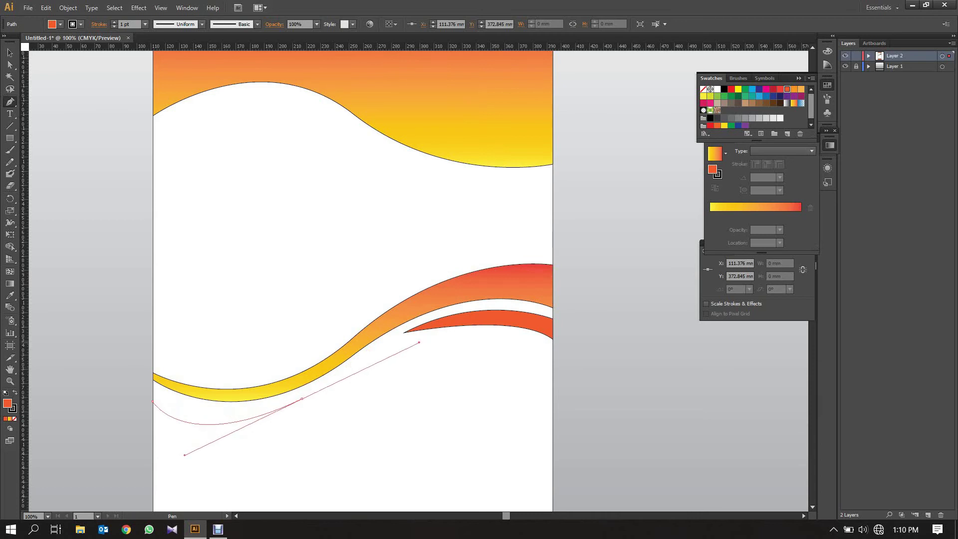
Draw a closed orange-red crescent swoosh from the banner's left edge below the wave's left end
left_click_drag(369, 354, 388, 352)
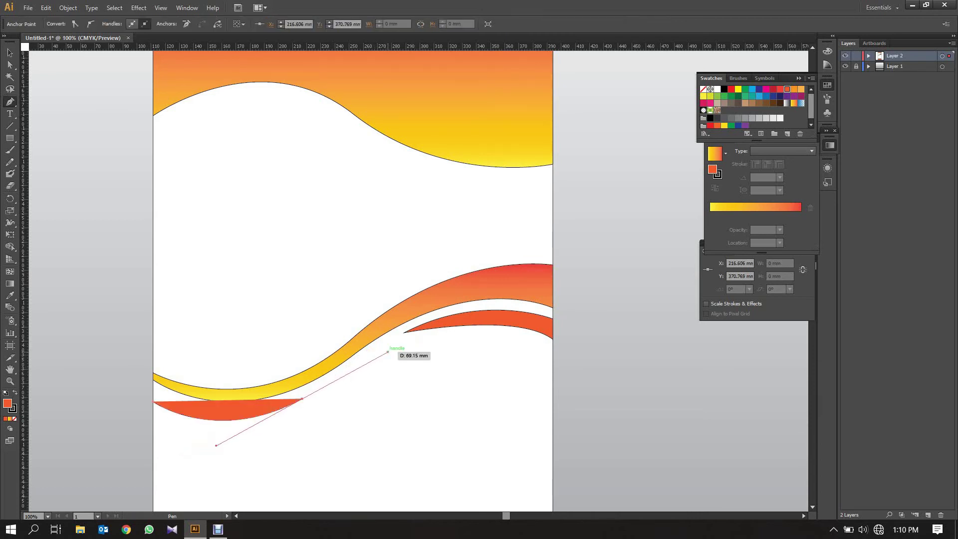
left_click(302, 399)
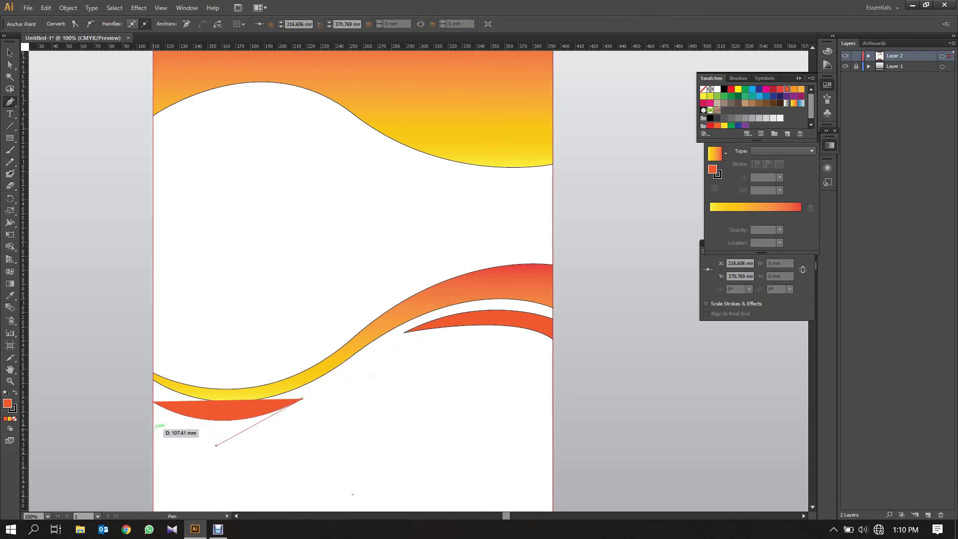
mouse_move(153, 428)
left_mouse_down()
mouse_move(102, 374)
mouse_move(70, 395)
left_mouse_up()
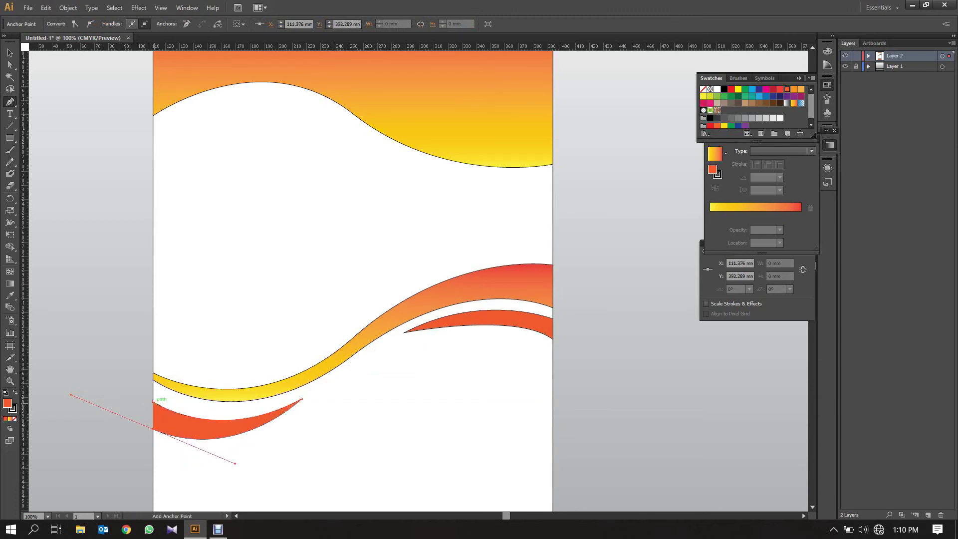
left_click(152, 399)
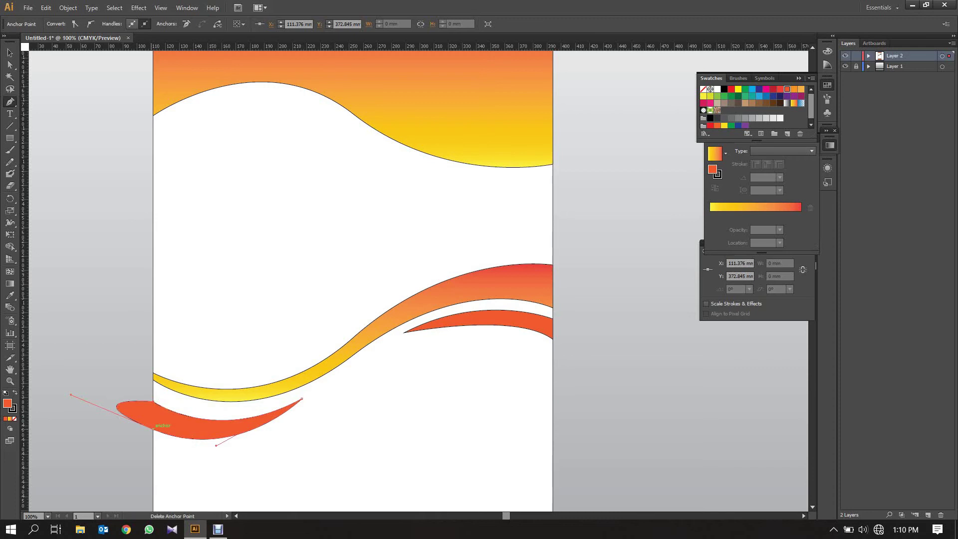
mouse_move(152, 419)
left_mouse_down()
mouse_move(153, 428)
mouse_move(153, 399)
left_mouse_up()
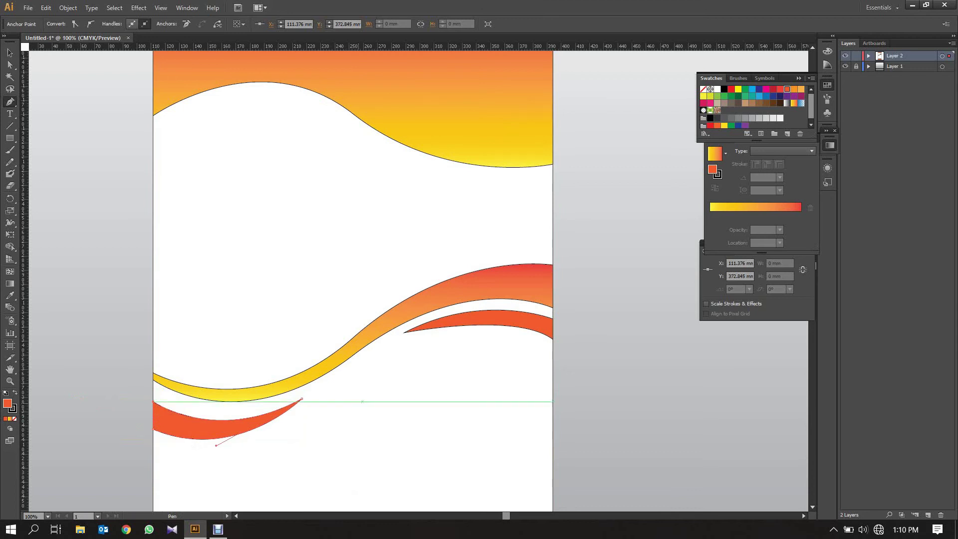
Recolour the right-hand red swoosh orange
scroll(353, 280, "down", 5)
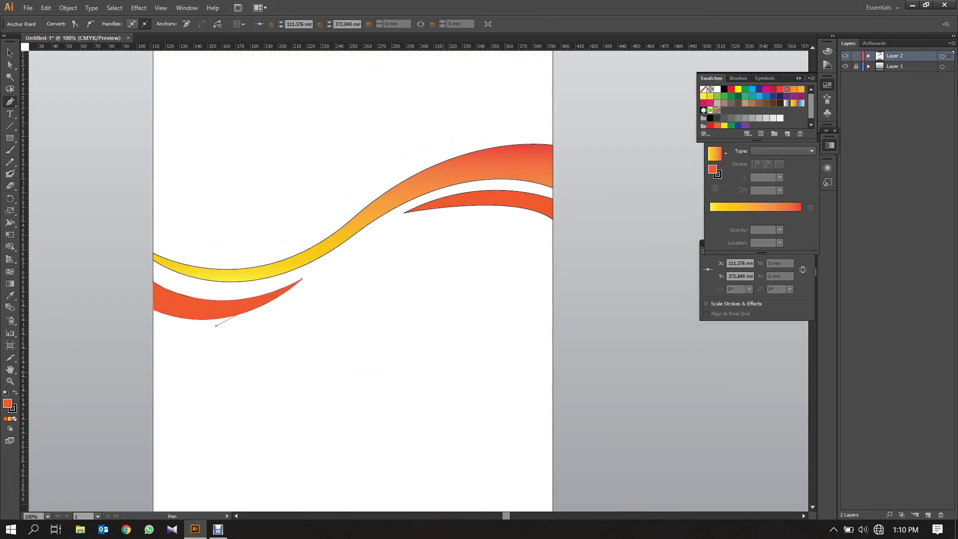
key("v")
key("ctrl+minus")
key("ctrl+minus")
key("ctrl+minus")
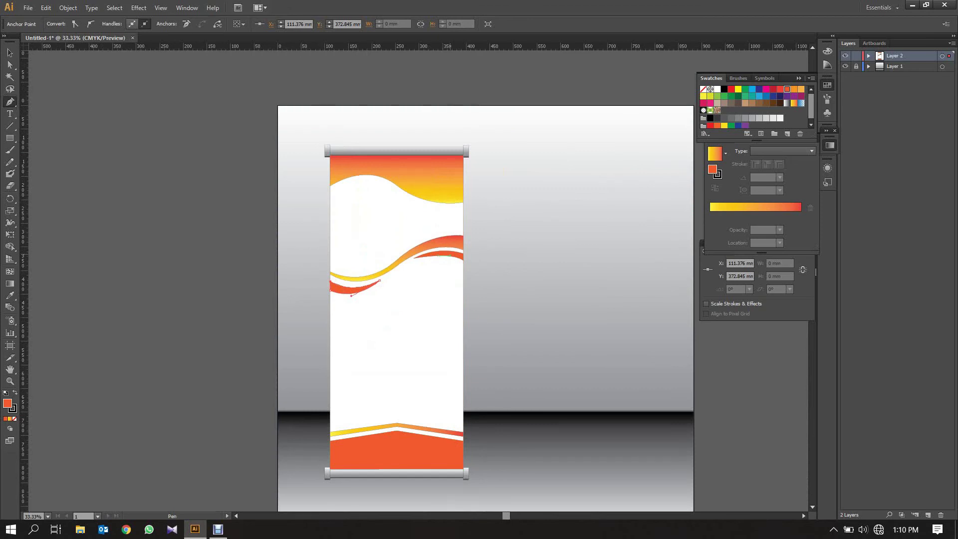
mouse_move(450, 256)
left_mouse_down()
mouse_move(468, 253)
mouse_move(451, 257)
left_mouse_up()
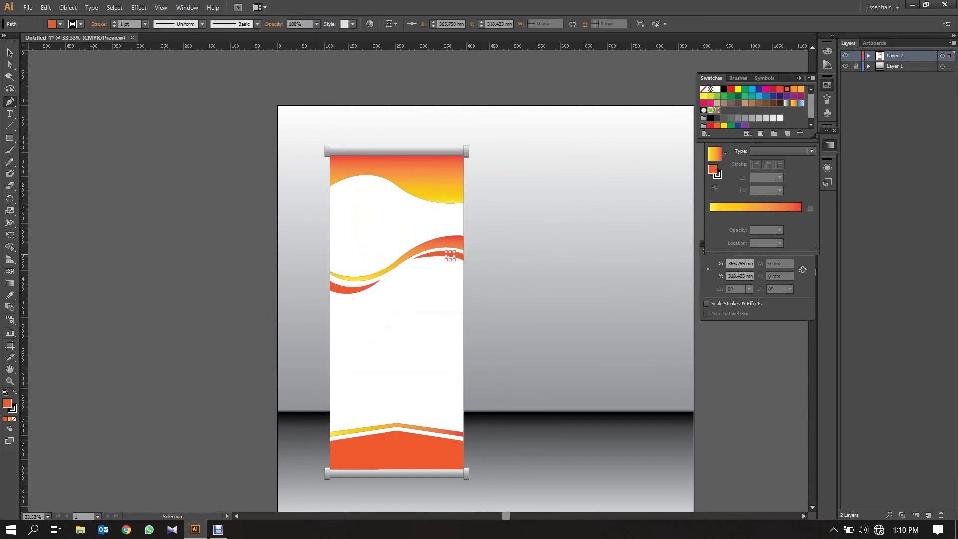
key("v")
left_click(375, 285)
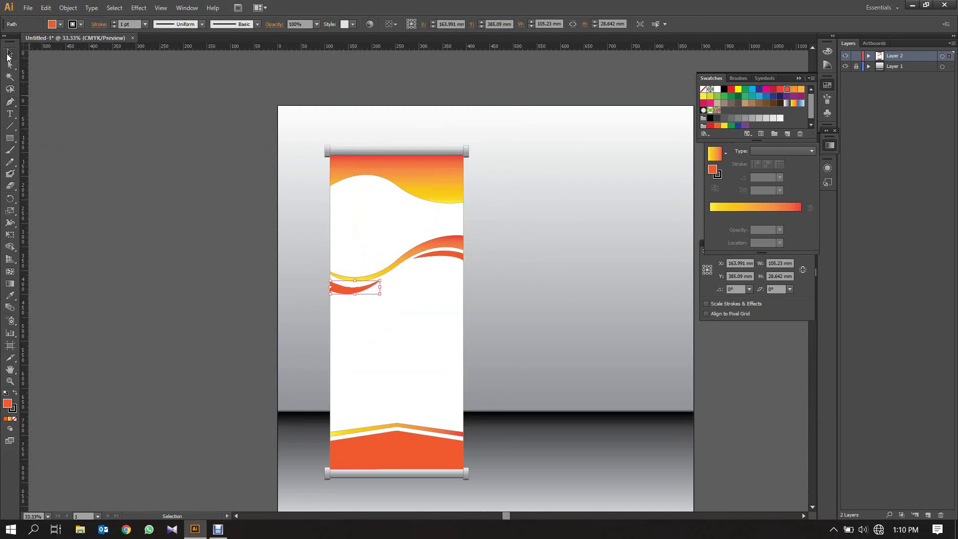
left_click(439, 256)
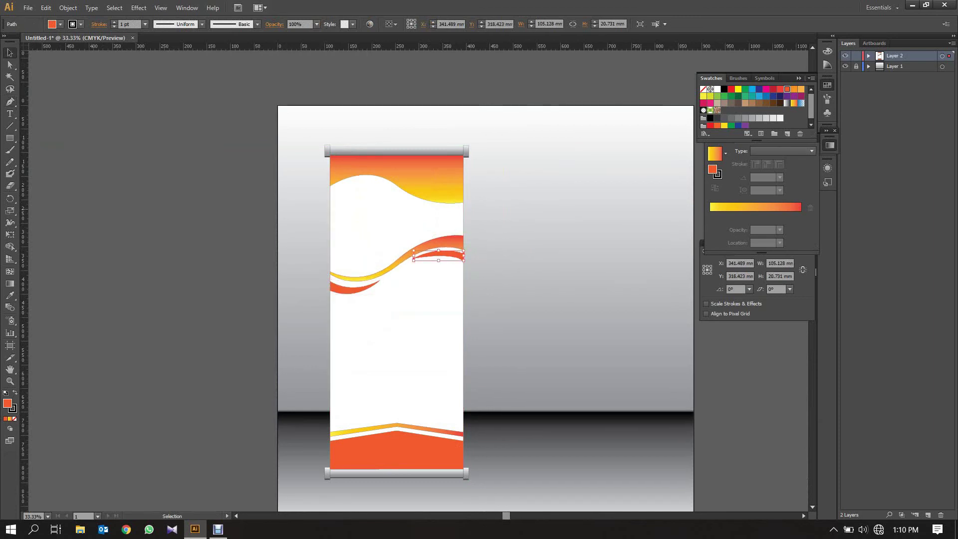
left_click(802, 89)
left_click(794, 89)
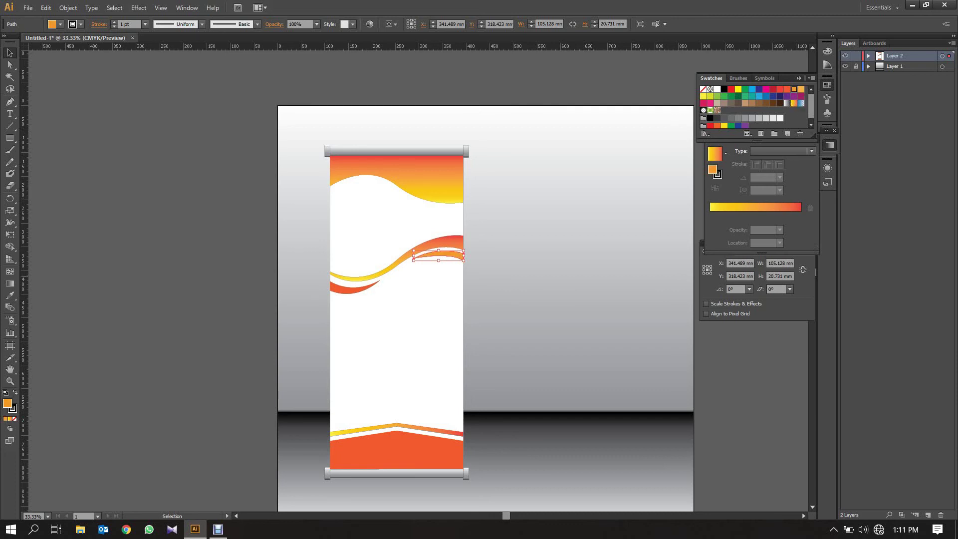
Nudge the small lower-left swoosh and the orange swoosh pair slightly down, then deselect
left_click(352, 288)
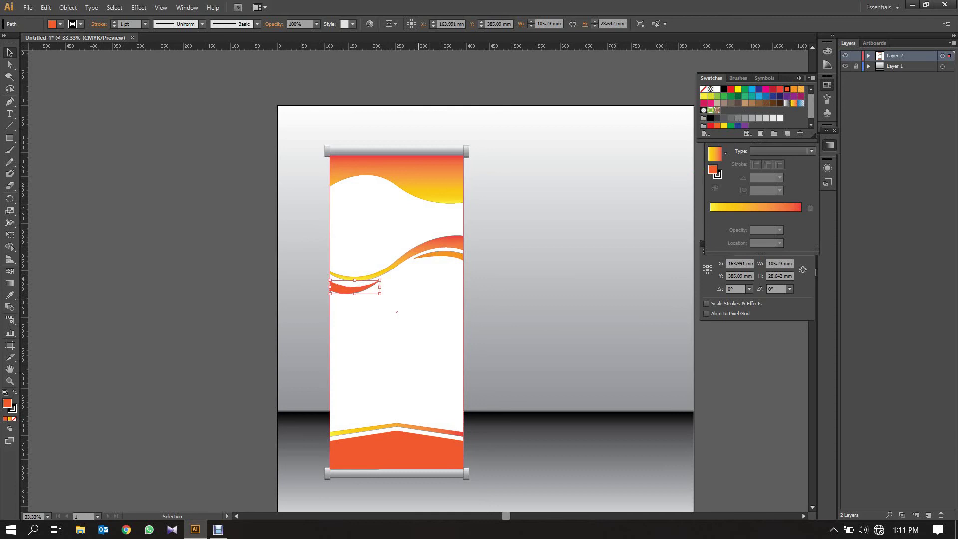
key("Down")
key("Down")
key("Down")
key("Down")
key("Down")
key("Down")
key("Down")
key("Down")
key("Down")
key("Down")
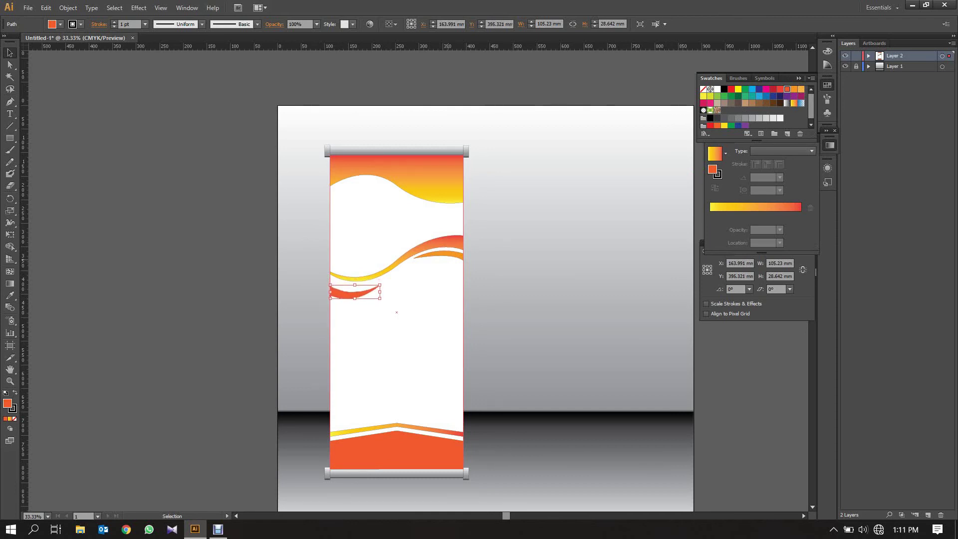
left_click(452, 257)
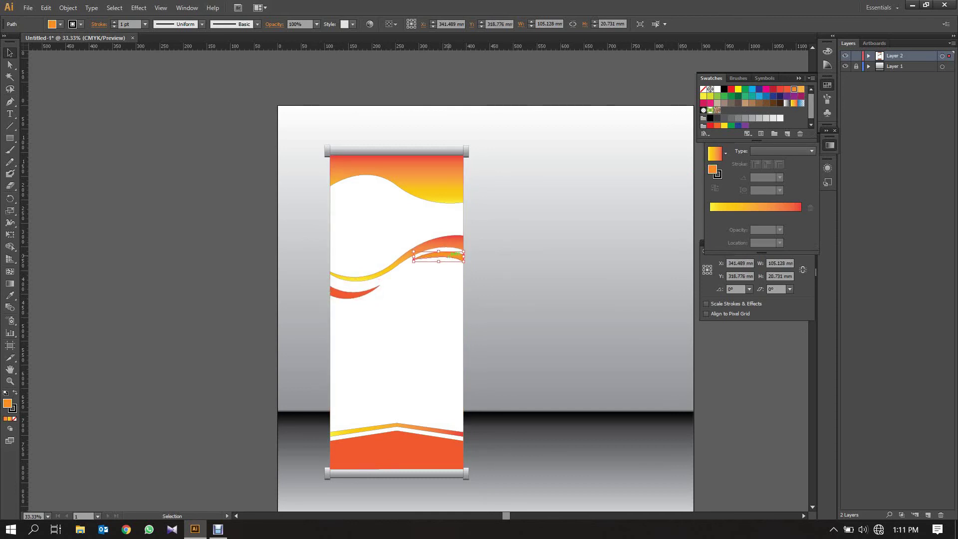
key("Down")
key("Down")
key("Down")
key("Down")
key("Down")
key("Down")
key("Down")
key("Down")
key("Down")
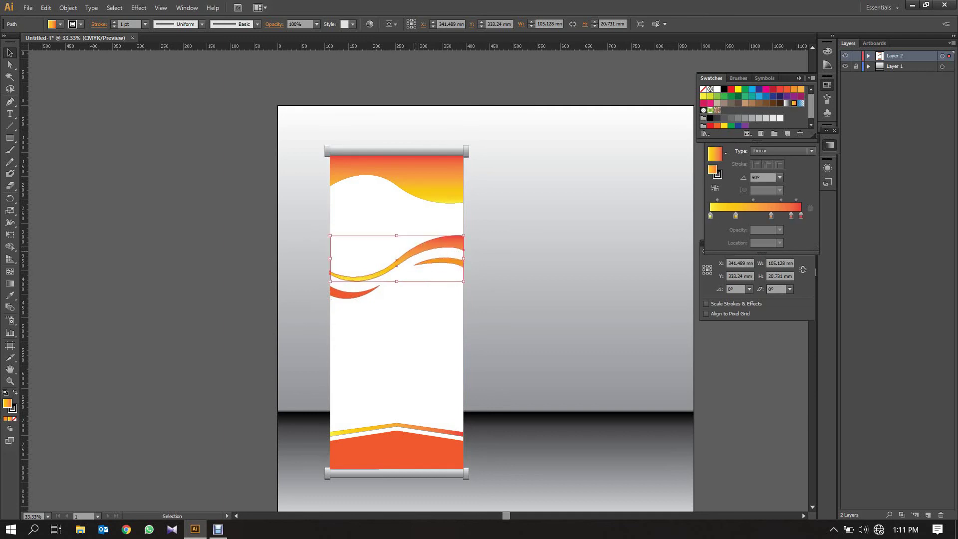
key("Down")
key("Down")
key("Down")
key("Down")
key("Down")
key("Down")
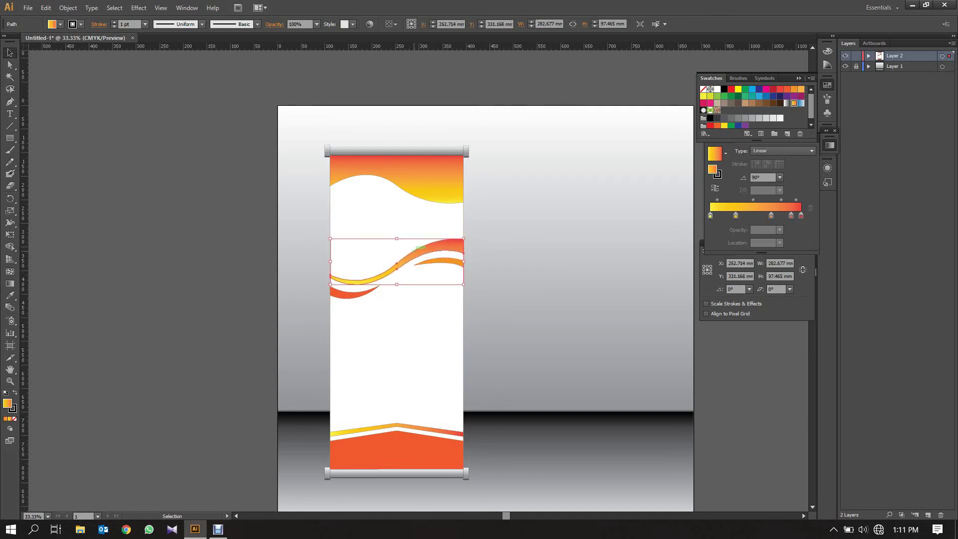
key("Down")
key("Down")
key("Down")
key("Down")
key("Down")
key("Down")
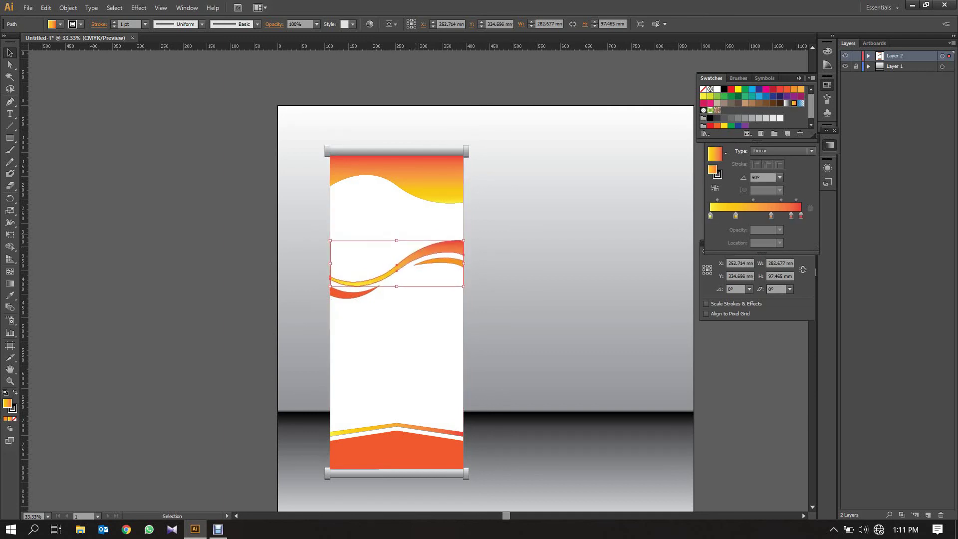
key("ctrl+shift+a")
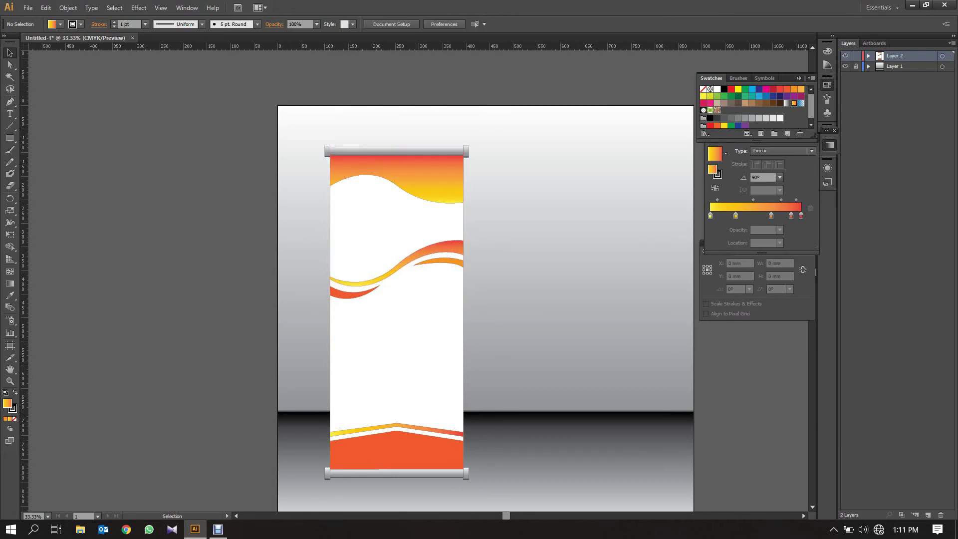
Draw a small 29.636 × 15.402 mm rectangle above the top roller with a grey fill
left_click(10, 137)
left_click_drag(386, 139, 400, 145)
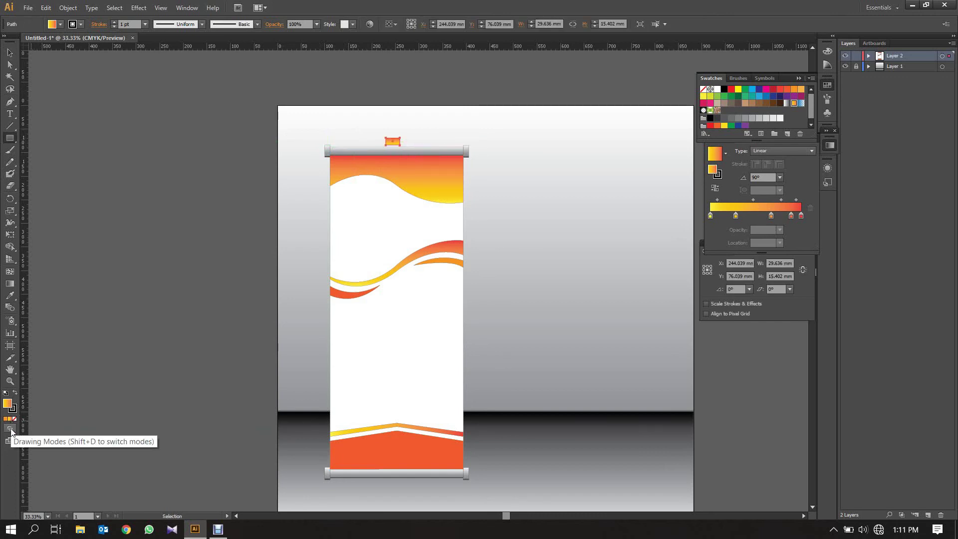
left_click(738, 118)
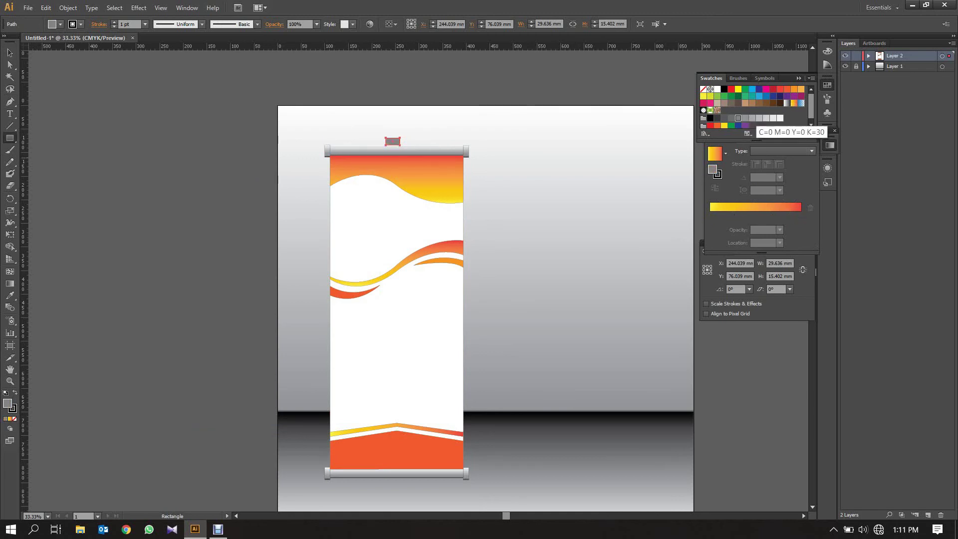
left_click(753, 118)
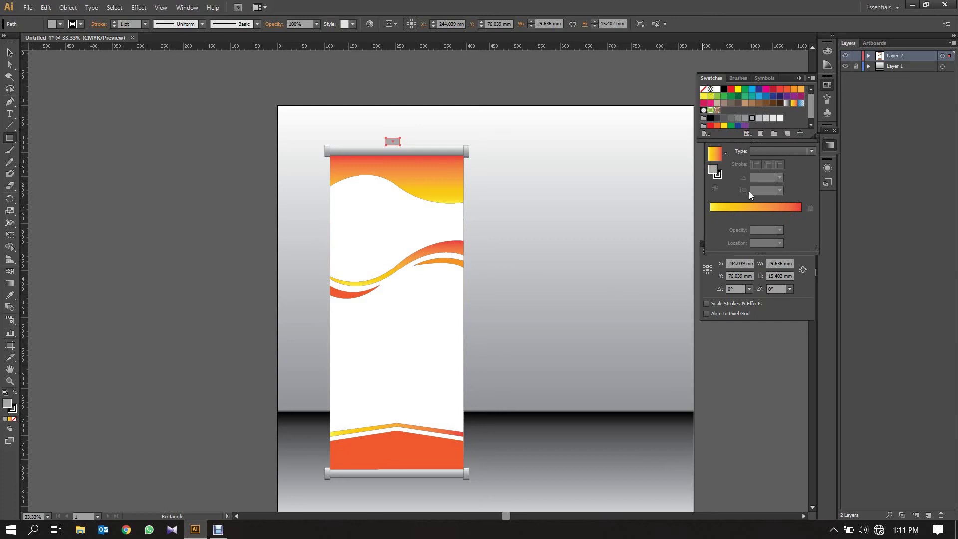
left_click(479, 269)
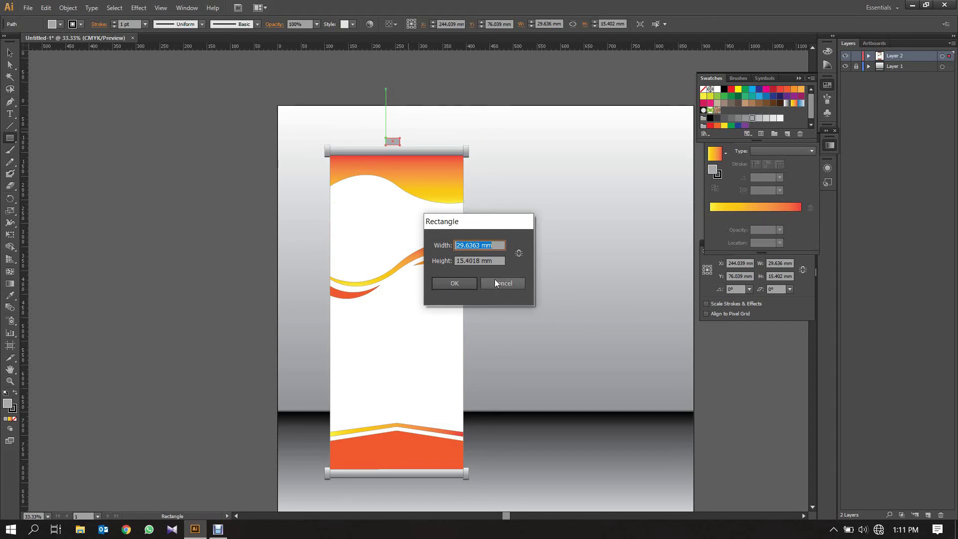
key("Return")
Give the small hanger rectangle a lighter grey fill and reselect it
key("v")
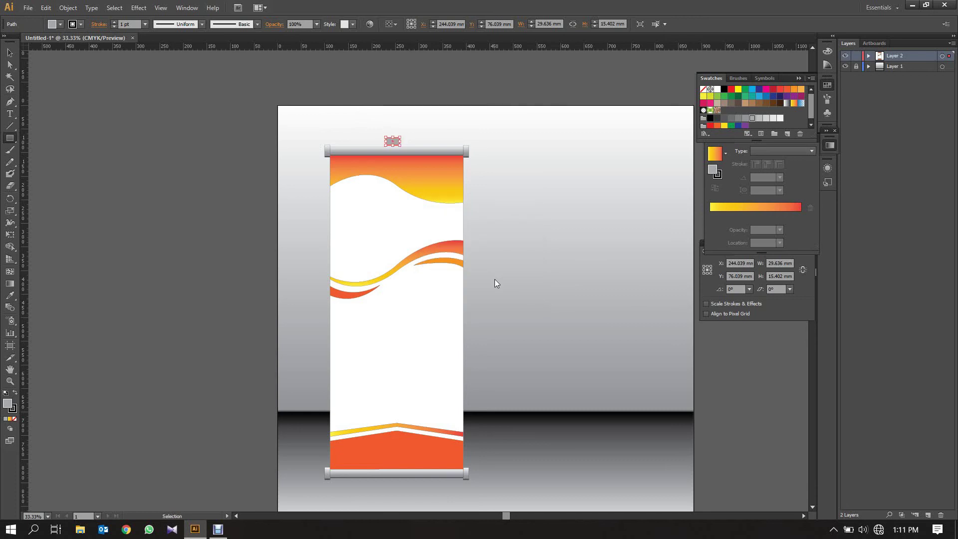
key("ctrl")
left_click(10, 52)
left_click(767, 118)
key("ctrl+shift+a")
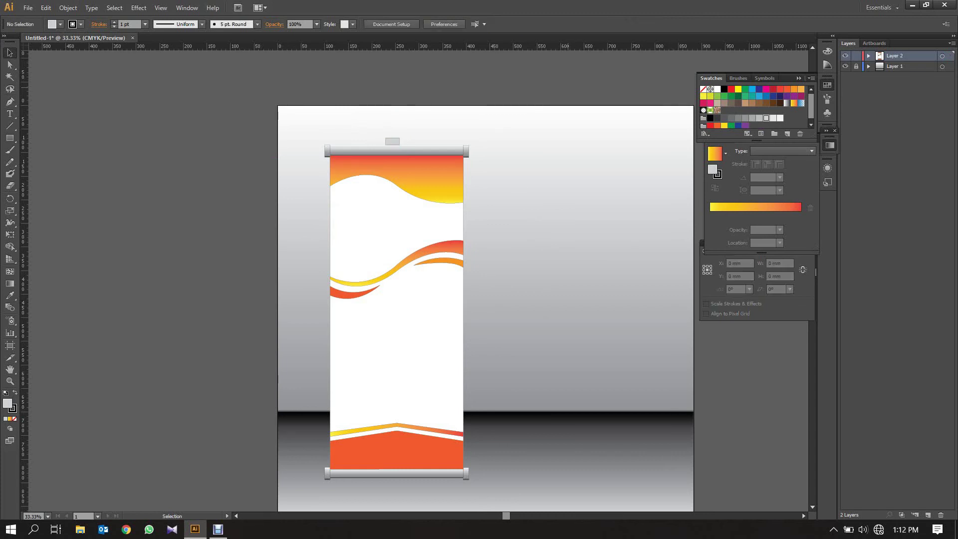
left_click(392, 141)
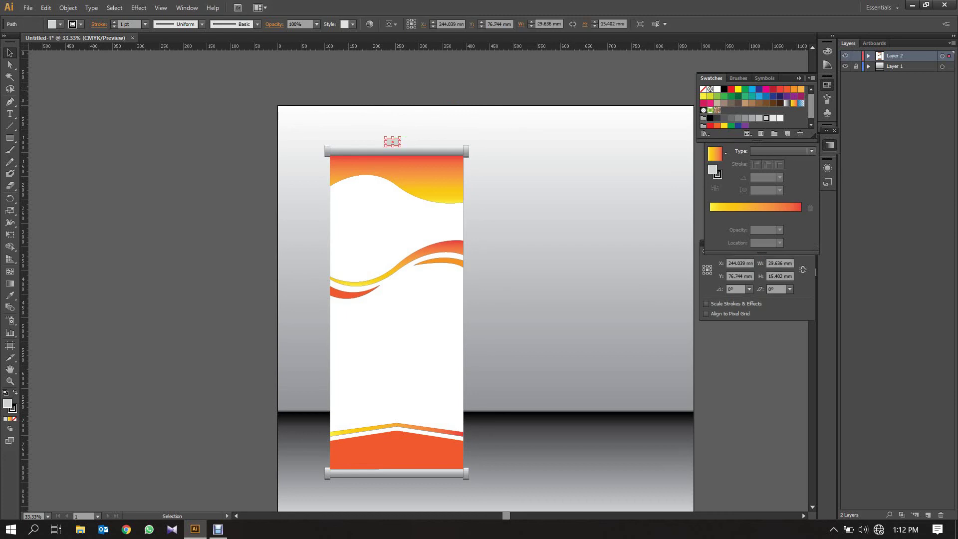
key("ctrl+shift+a")
left_click(392, 142)
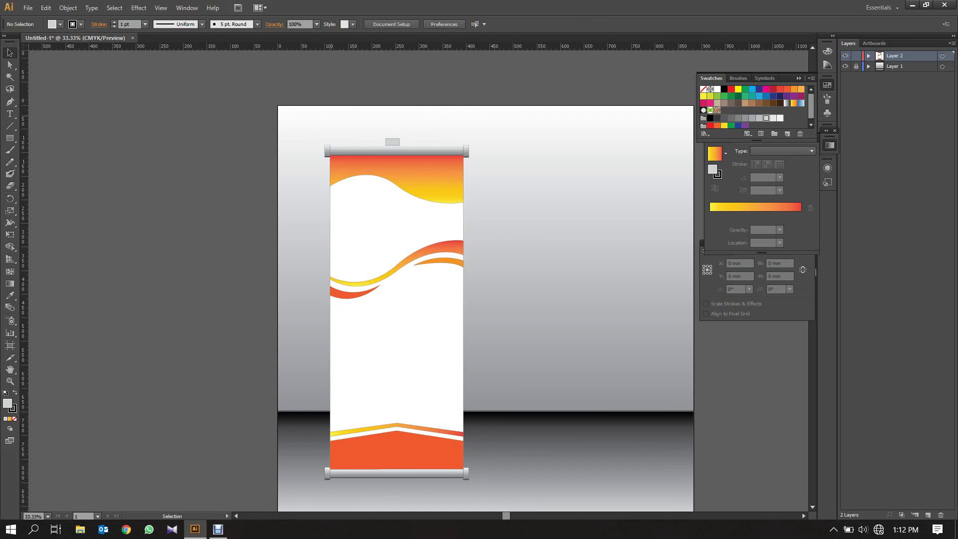
Marquee-select the whole banner and Alt-drag a 305.255 × 724.114 mm copy to its right
left_click_drag(304, 119, 508, 461)
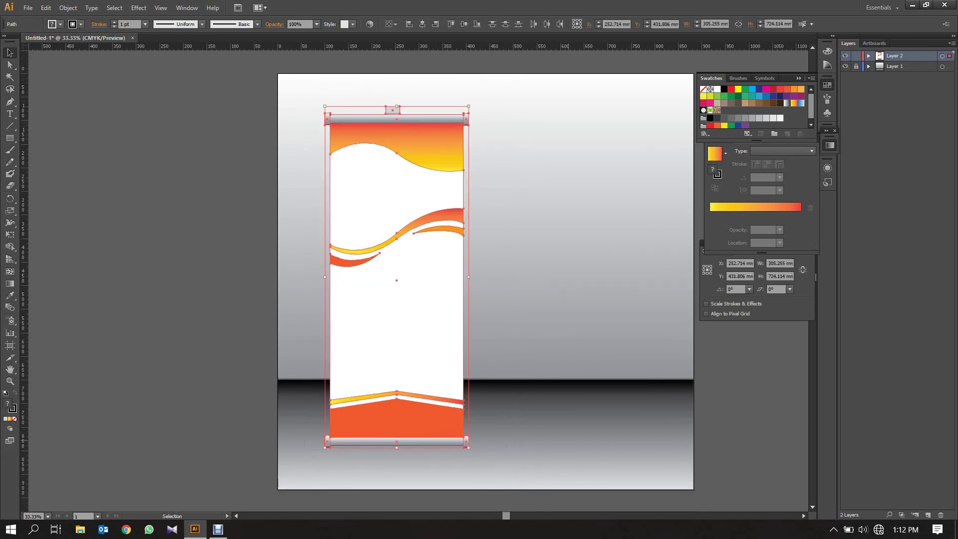
key("a")
left_click_drag(396, 280, 419, 284)
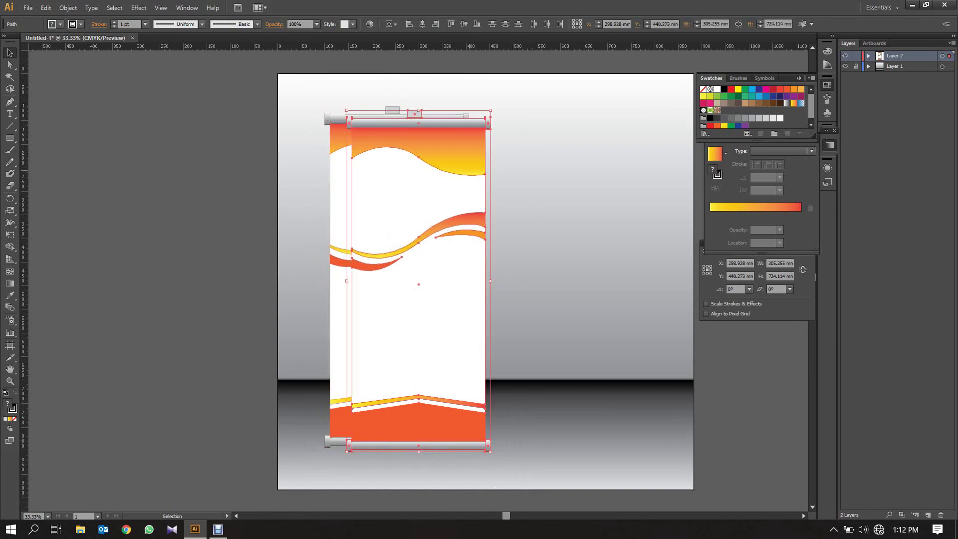
mouse_move(418, 284)
left_mouse_down()
mouse_move(574, 272)
mouse_move(583, 283)
left_mouse_up()
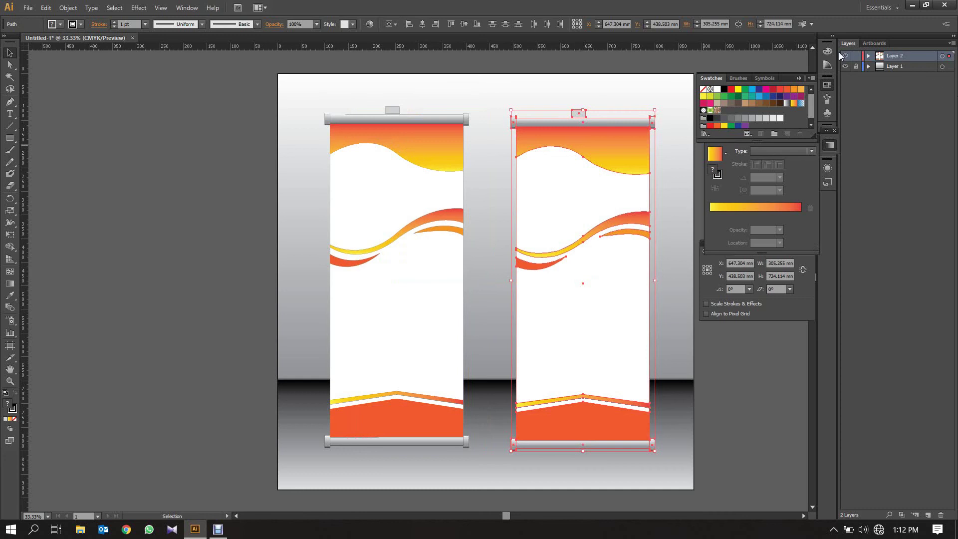
left_click(869, 56)
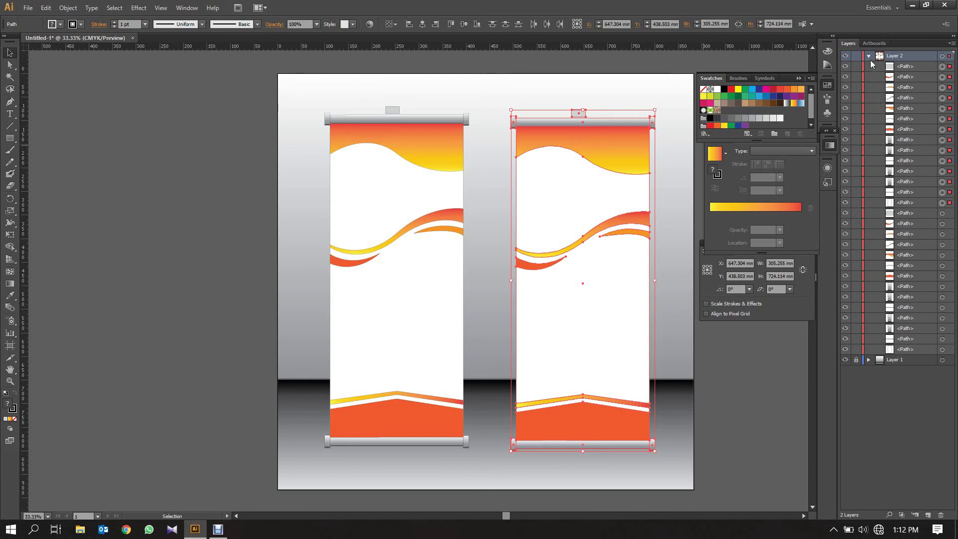
double_click(885, 57)
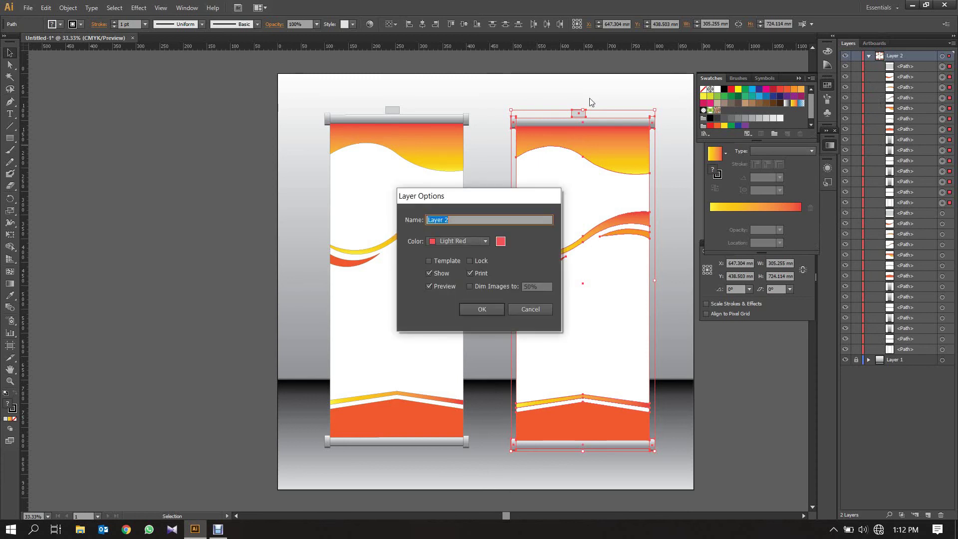
left_click(539, 310)
key("ctrl+shift+a")
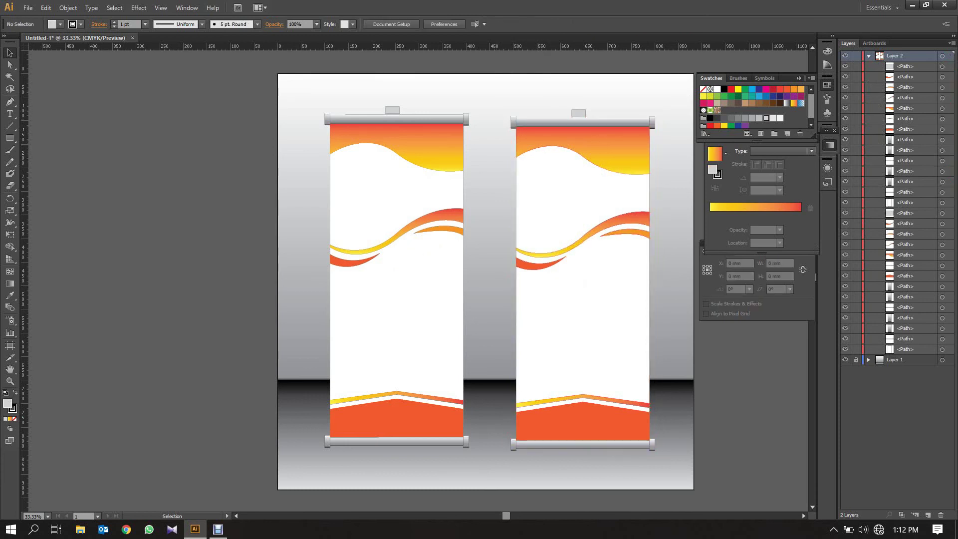
left_click_drag(495, 110, 678, 481)
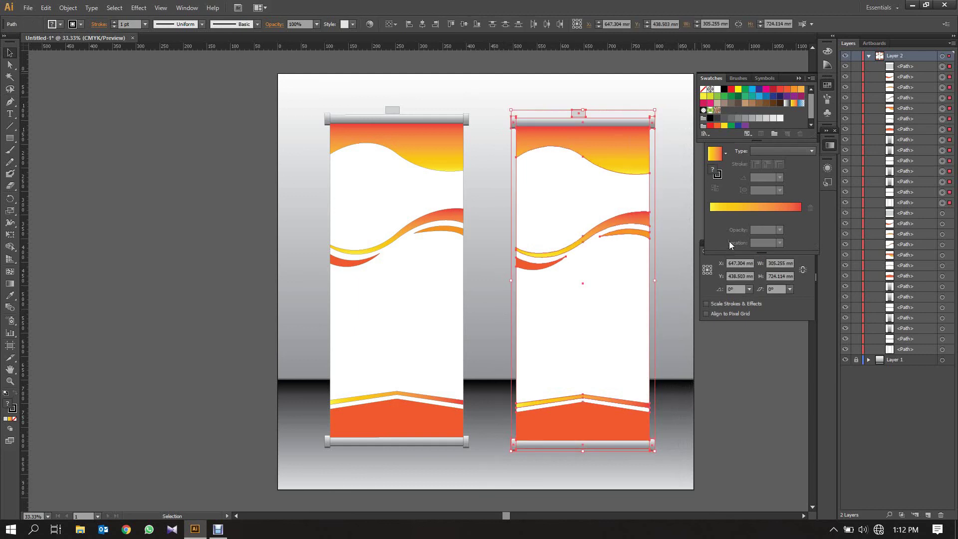
left_click(870, 56)
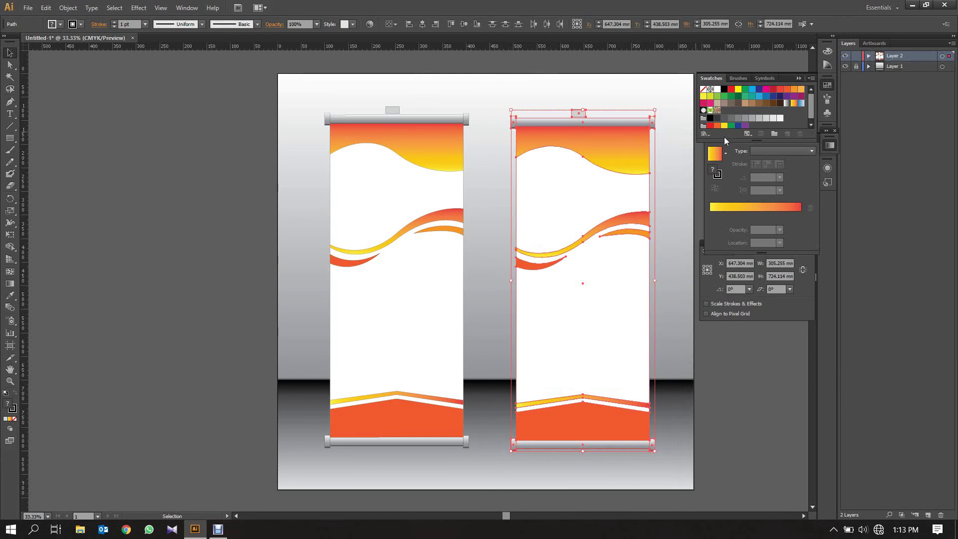
Rotate the duplicate banner 180° using the Transform panel's angle presets
left_click(749, 289)
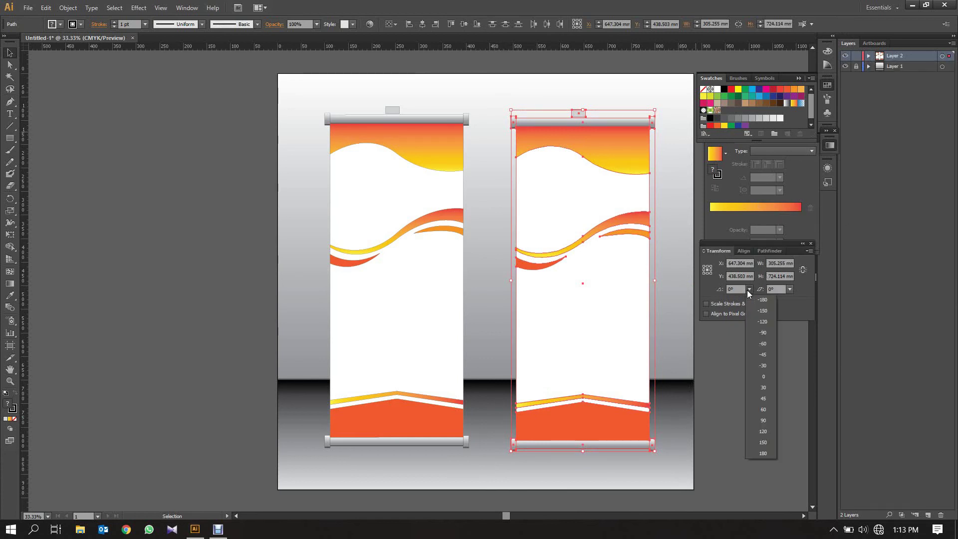
left_click(764, 453)
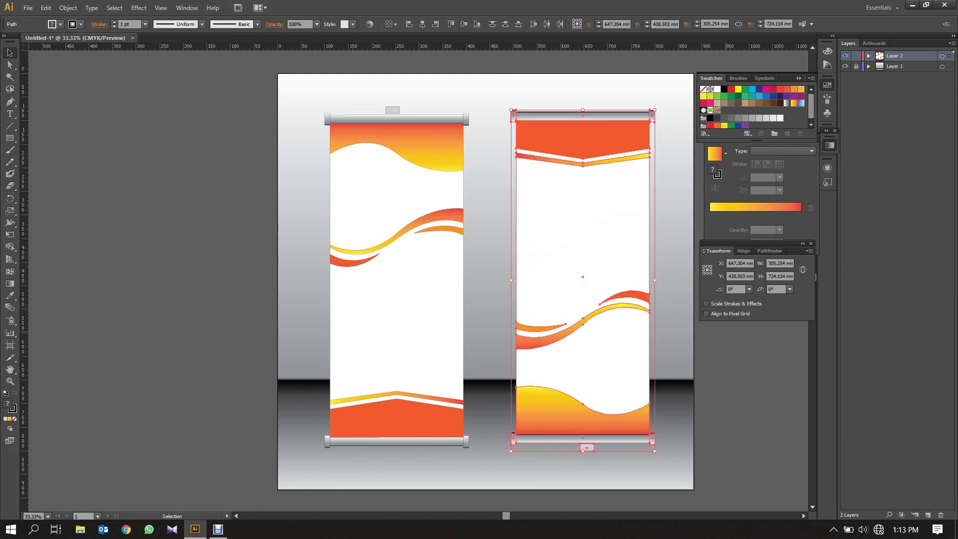
key("ctrl+shift+a")
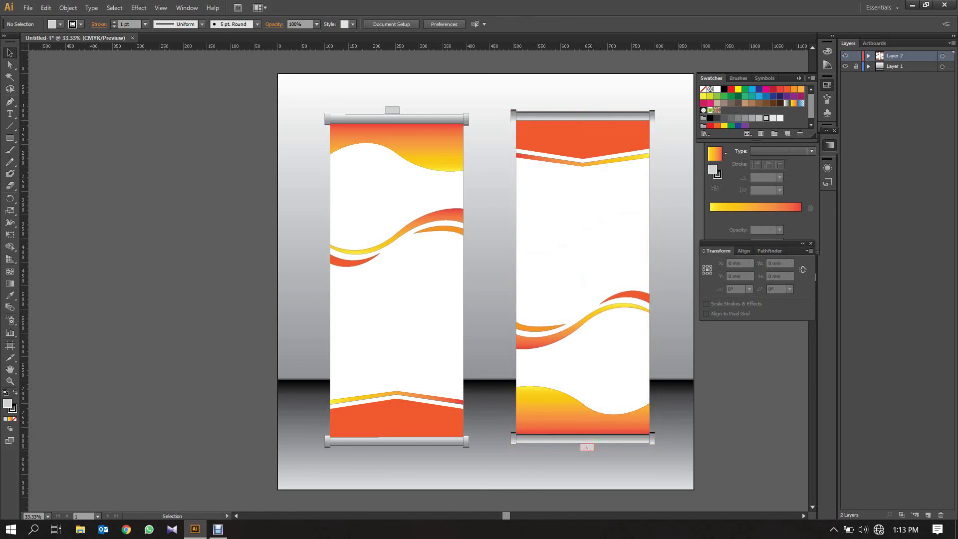
Move the grey hanger tab from below back above the right banner's top roller
left_click_drag(587, 447, 583, 106)
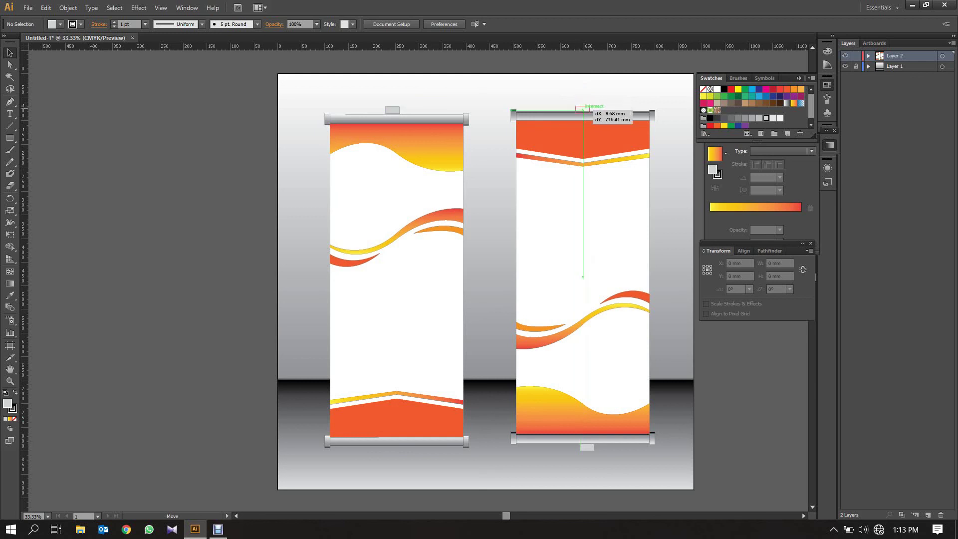
left_click_drag(583, 106, 583, 106)
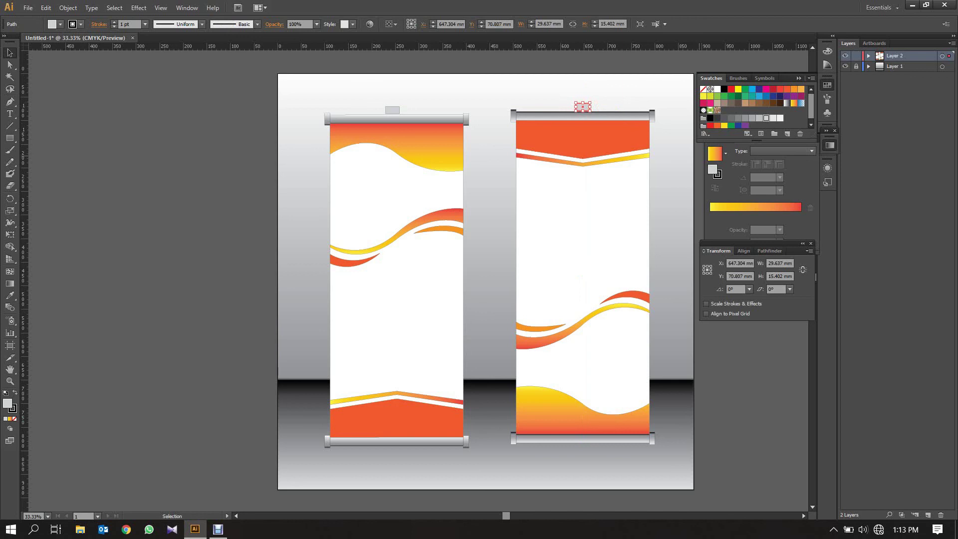
key("Down")
key("ctrl+shift+a")
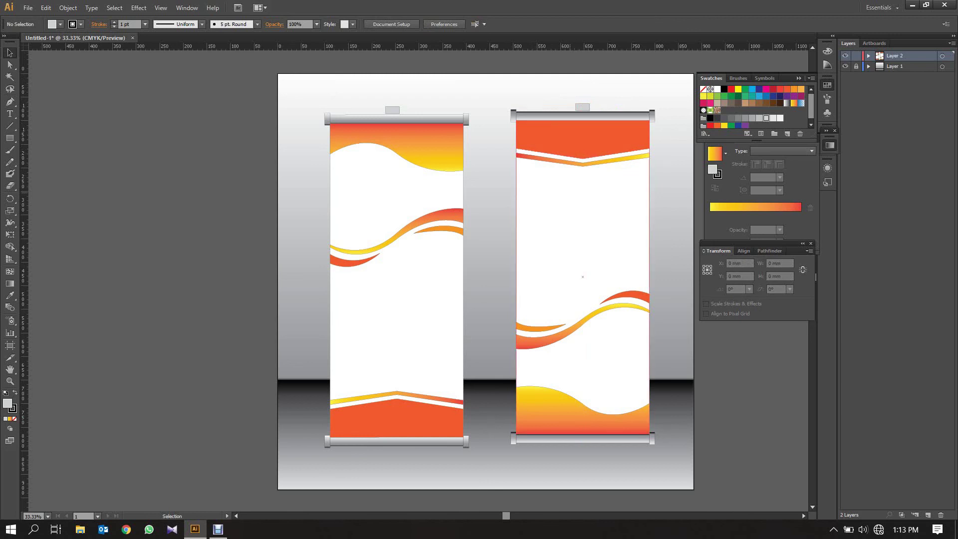
Set the gradient angle of the right banner's top roller parts to -90°
left_click(582, 116)
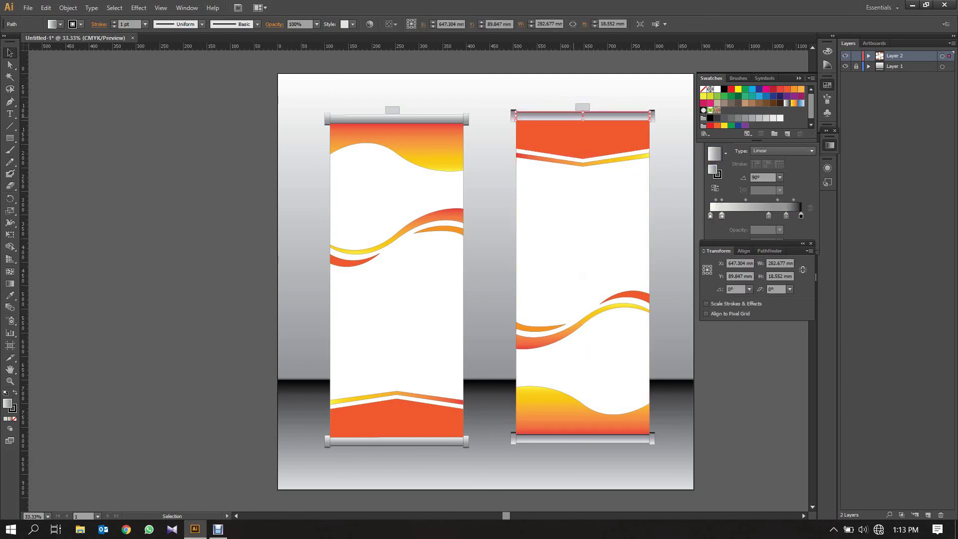
left_click_drag(488, 111, 649, 109)
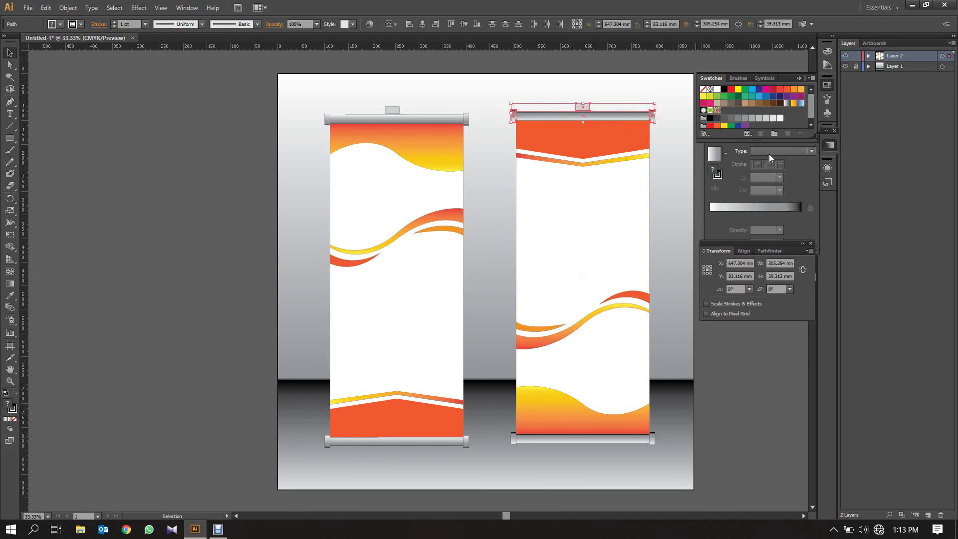
key("ctrl+shift+a")
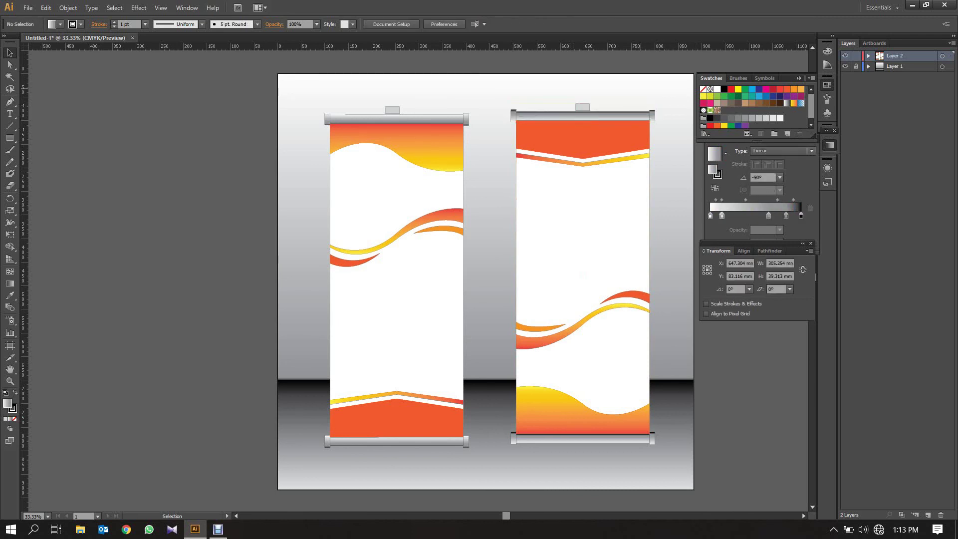
left_click_drag(507, 117, 661, 119)
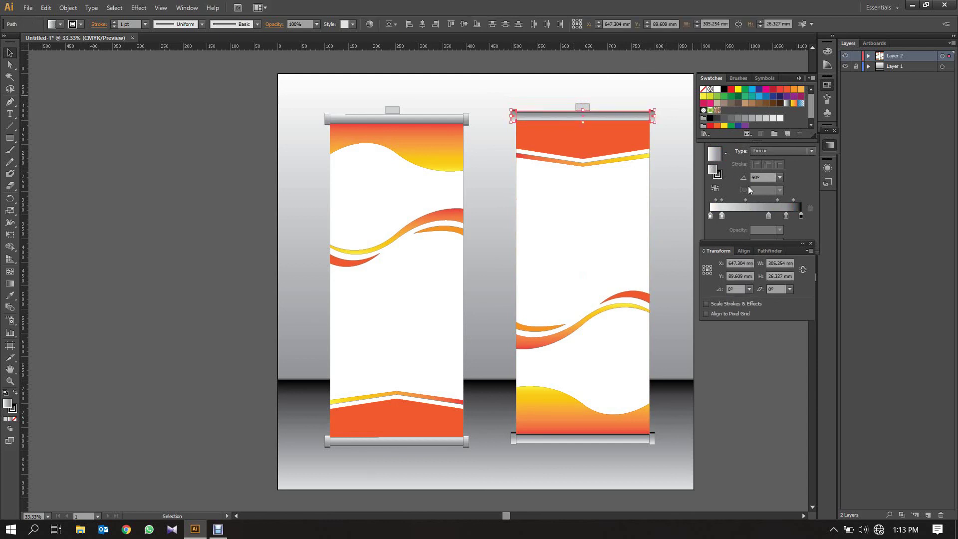
left_click(779, 177)
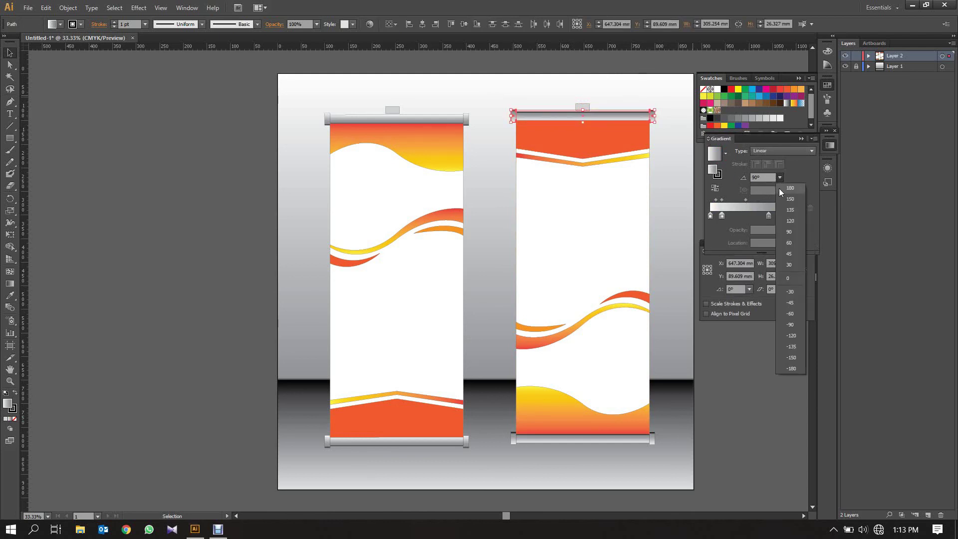
left_click(791, 325)
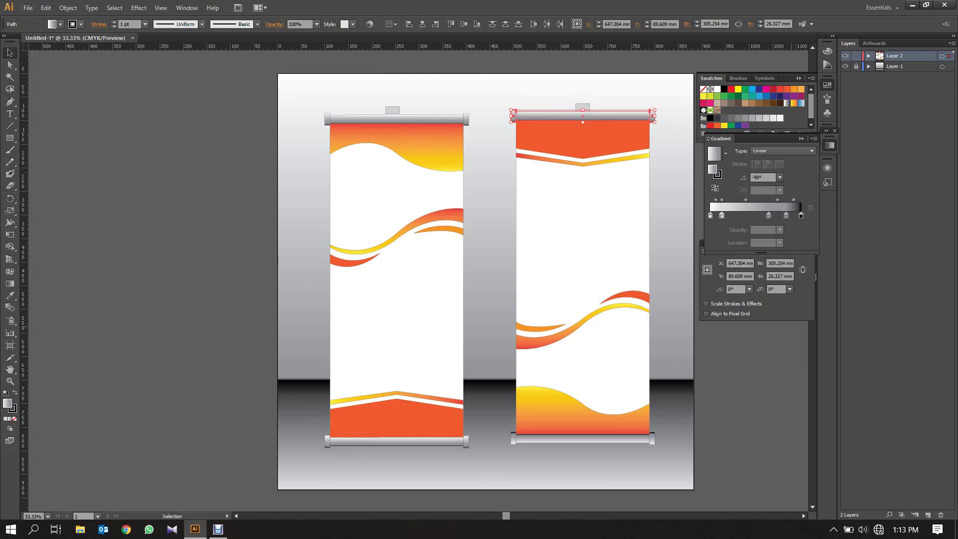
key("ctrl+shift+a")
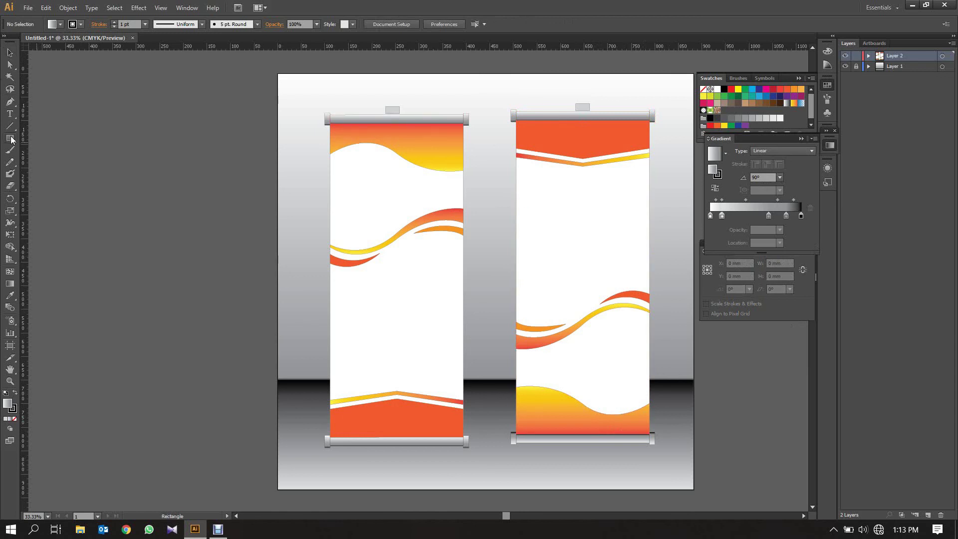
Create a 'YOUR TEXT HERE' text frame beside the artboard at 48 pt
left_click(10, 115)
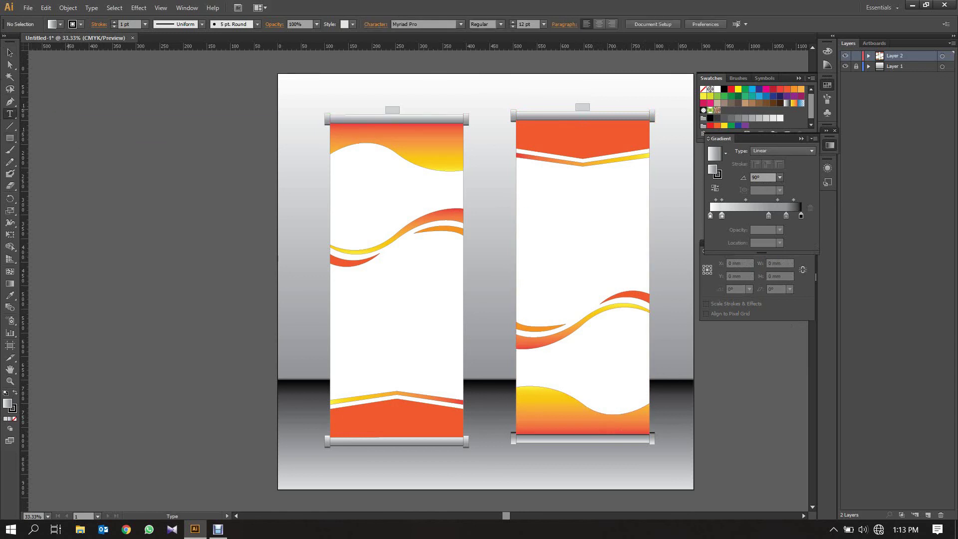
left_click_drag(69, 110, 202, 185)
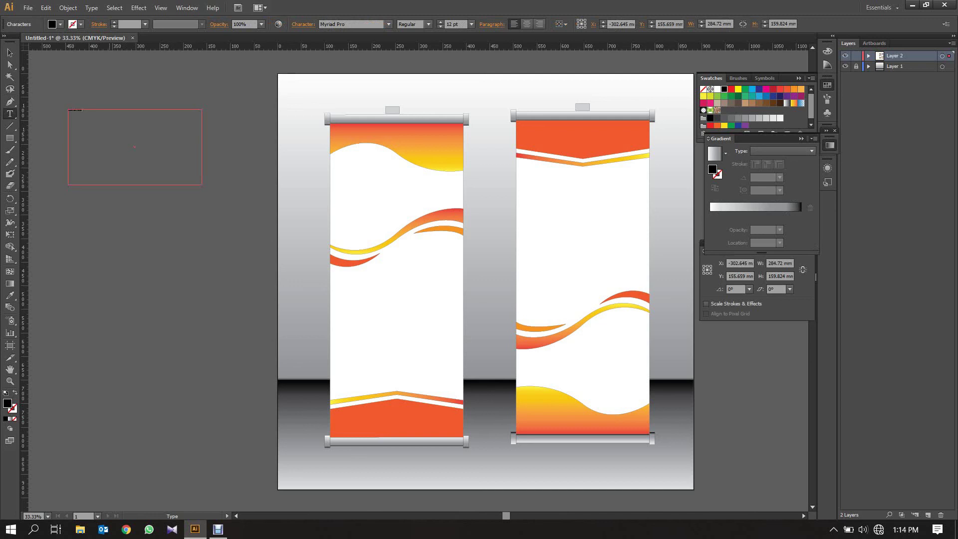
left_click_drag(82, 110, 68, 110)
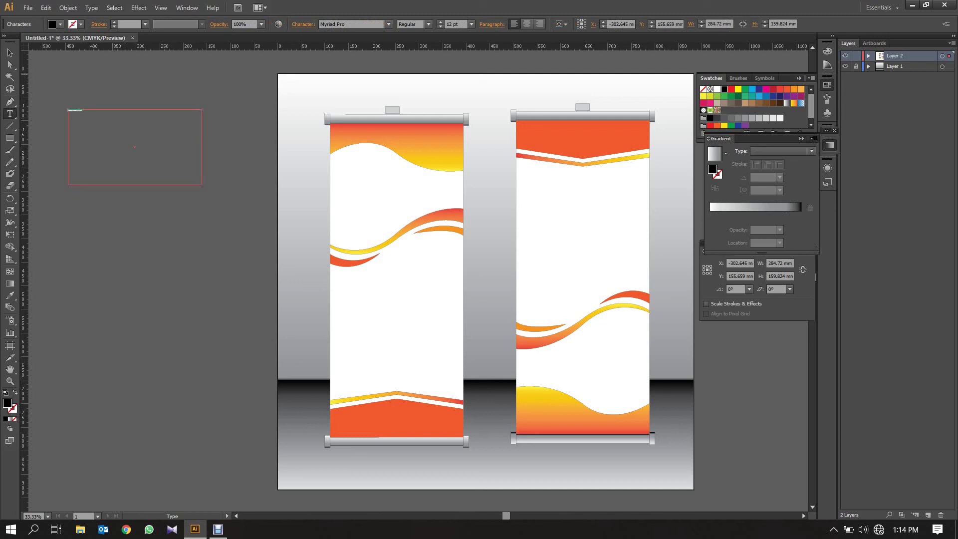
left_click(471, 24)
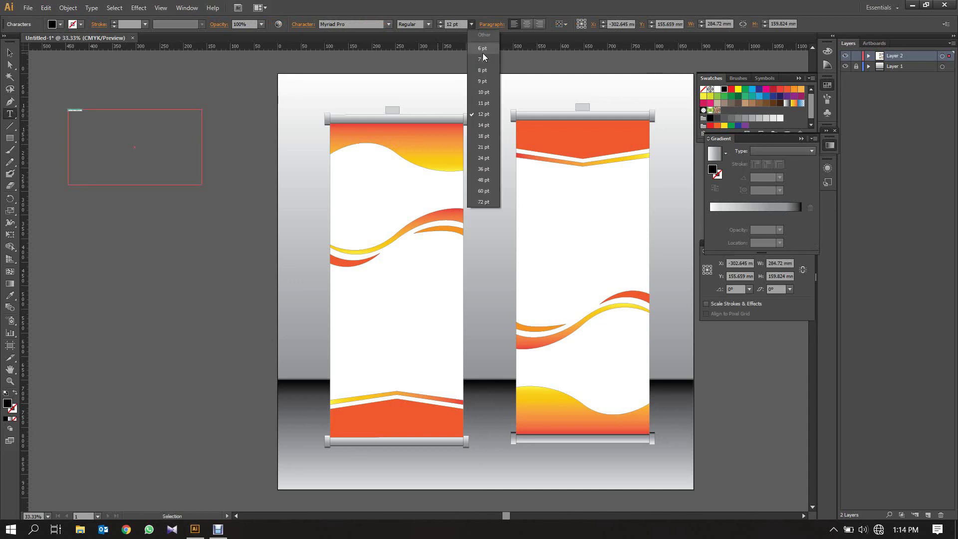
left_click(484, 180)
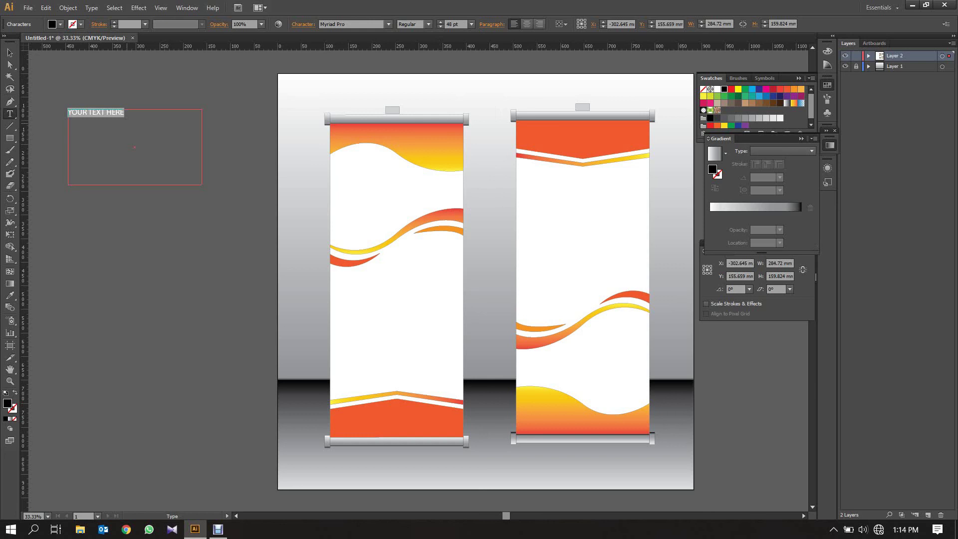
Shrink the heading frame to one line and position it near the right banner's top
left_click(10, 53)
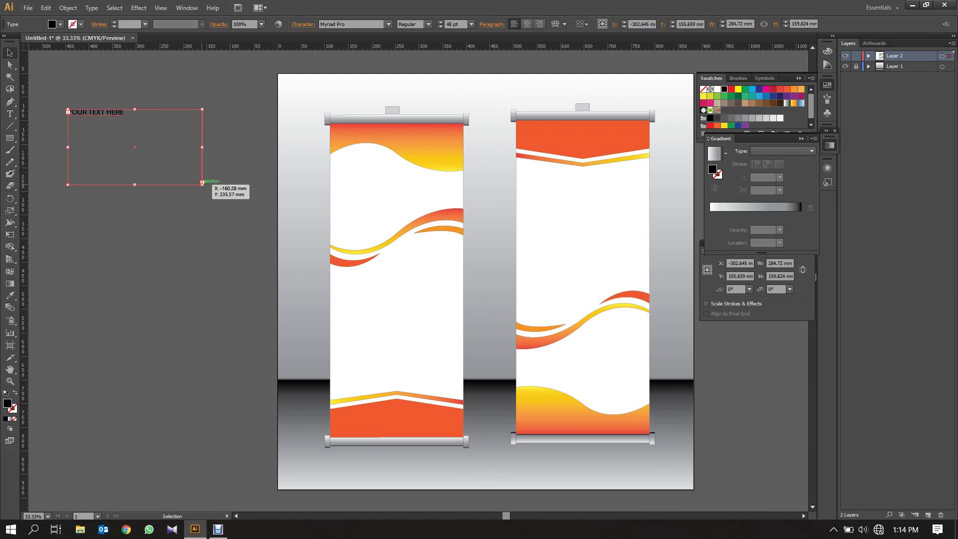
mouse_move(202, 183)
left_mouse_down()
mouse_move(104, 129)
mouse_move(135, 147)
left_mouse_up()
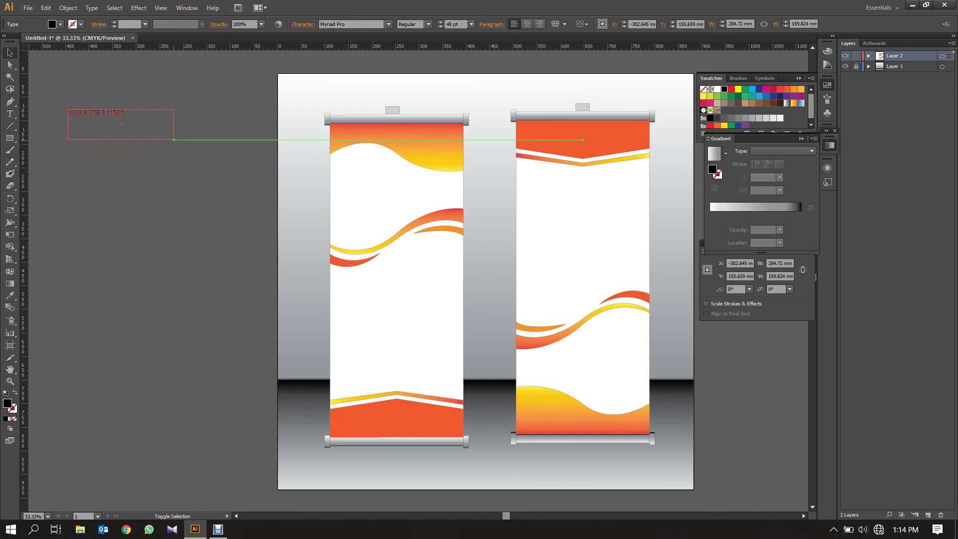
mouse_move(135, 147)
left_mouse_down()
mouse_move(130, 119)
mouse_move(139, 118)
mouse_move(415, 192)
mouse_move(272, 147)
mouse_move(394, 190)
mouse_move(607, 189)
mouse_move(592, 182)
left_mouse_up()
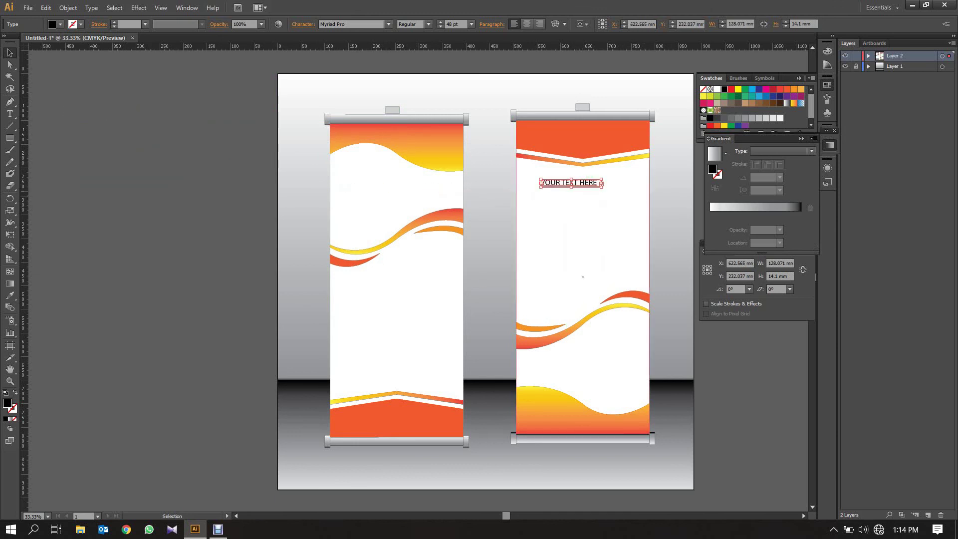
key("Right")
key("Right")
key("Right")
key("Right")
key("Right")
key("Right")
key("Right")
key("Right")
key("Right")
key("Right")
key("Right")
key("Right")
key("Right")
key("Right")
key("Right")
key("Right")
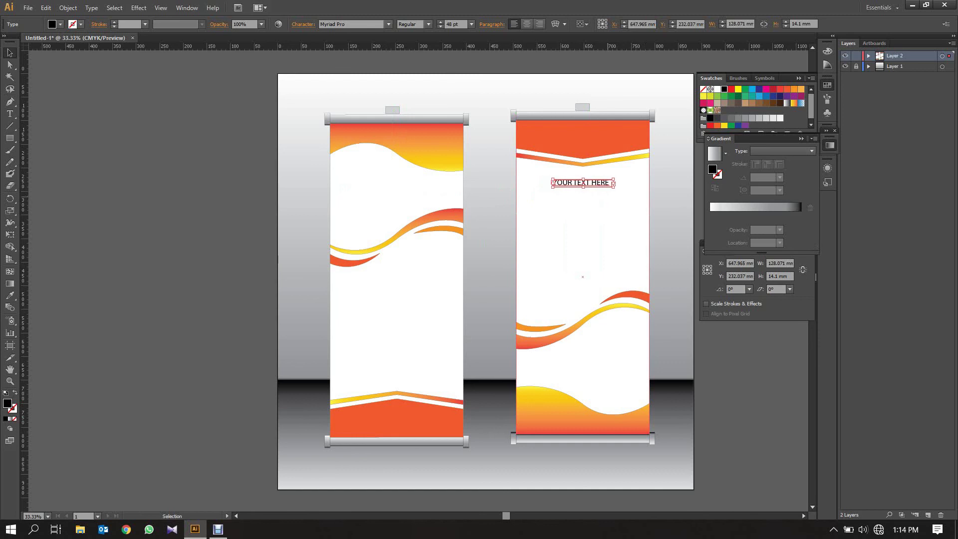
key("Right")
key("Right")
key("Right")
key("Left")
key("Left")
Paste a copy of the heading below the left banner's middle wave
key("a")
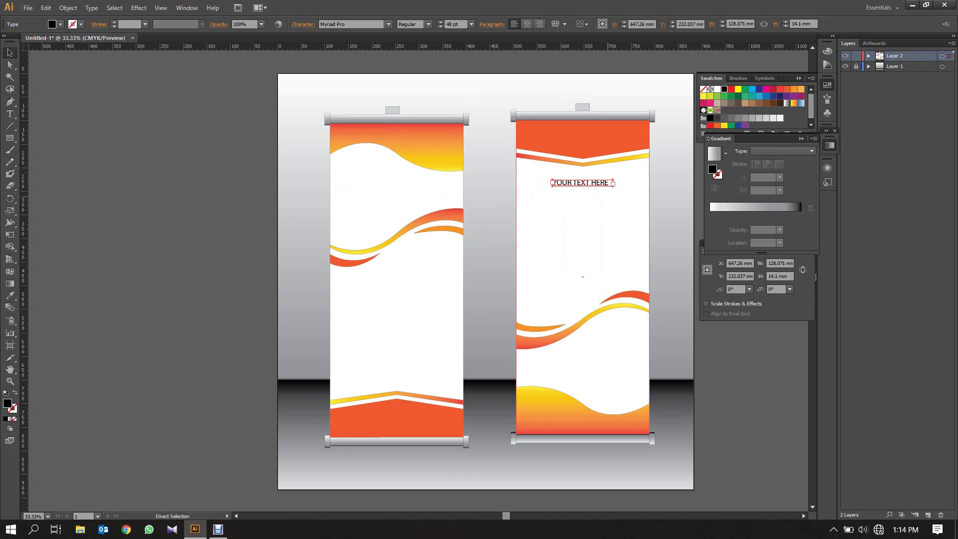
key("ctrl+v")
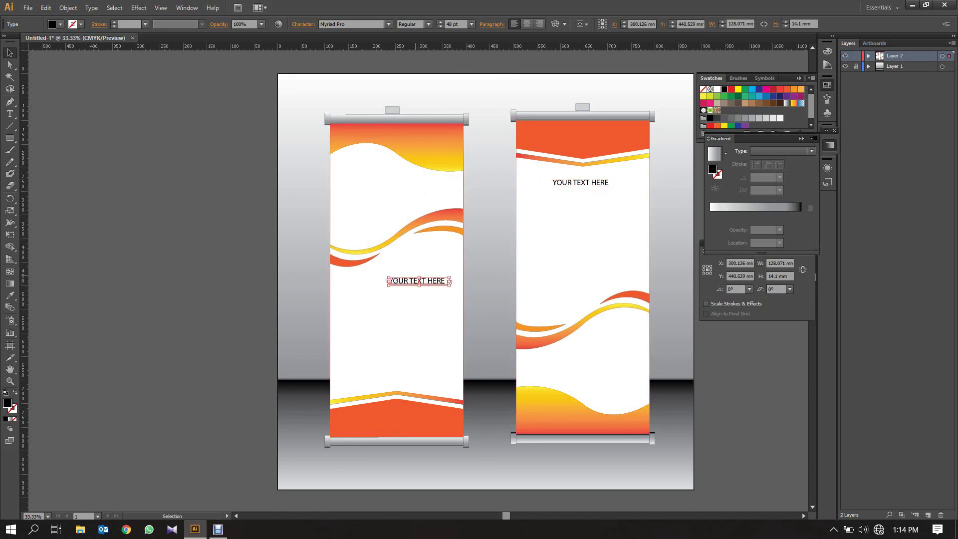
left_click_drag(419, 280, 397, 269)
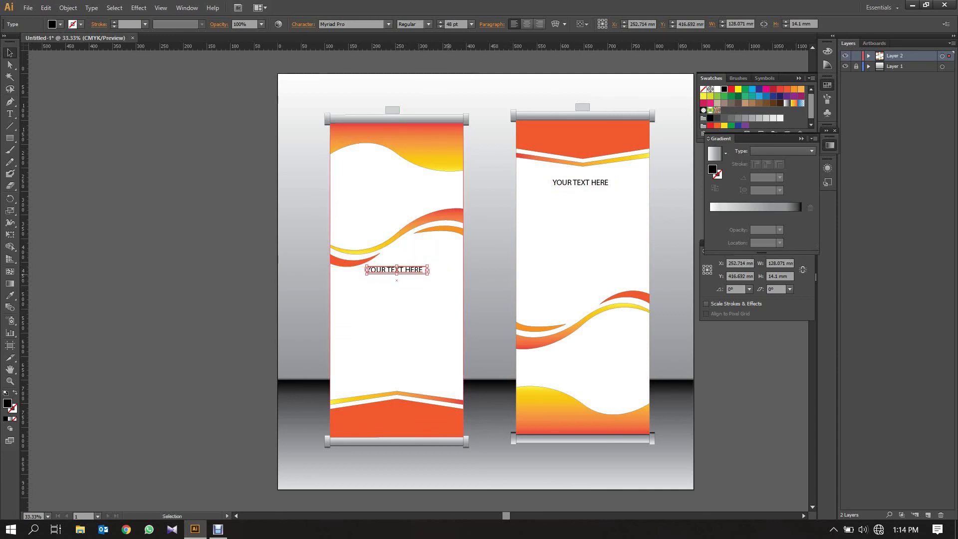
left_click(449, 280)
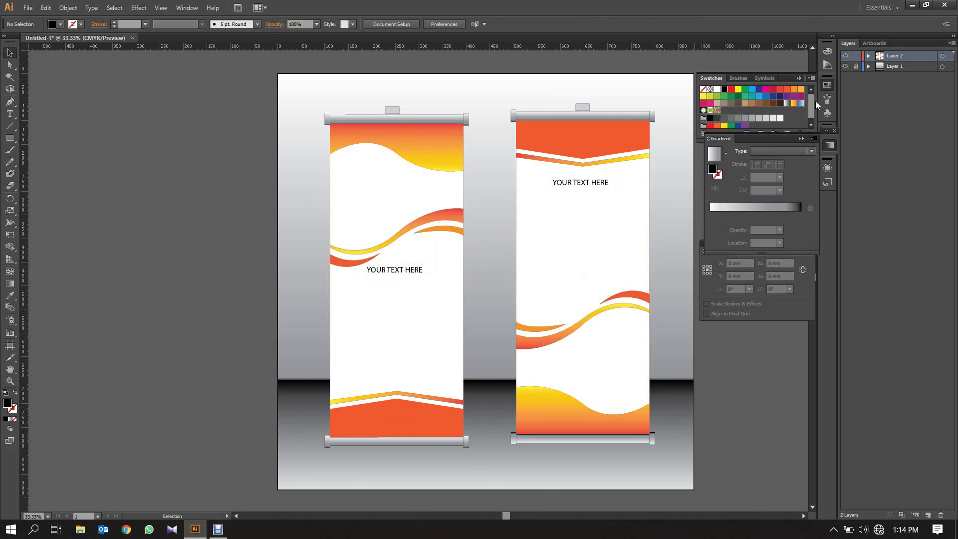
Collapse the Swatches and Gradient panels and create an 'image' text frame beside the artboard
left_click(800, 77)
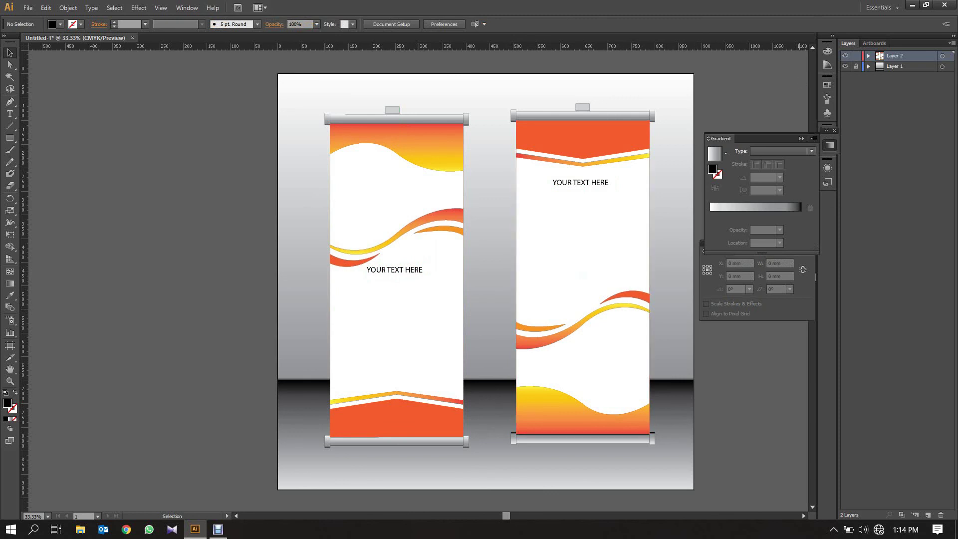
left_click(801, 138)
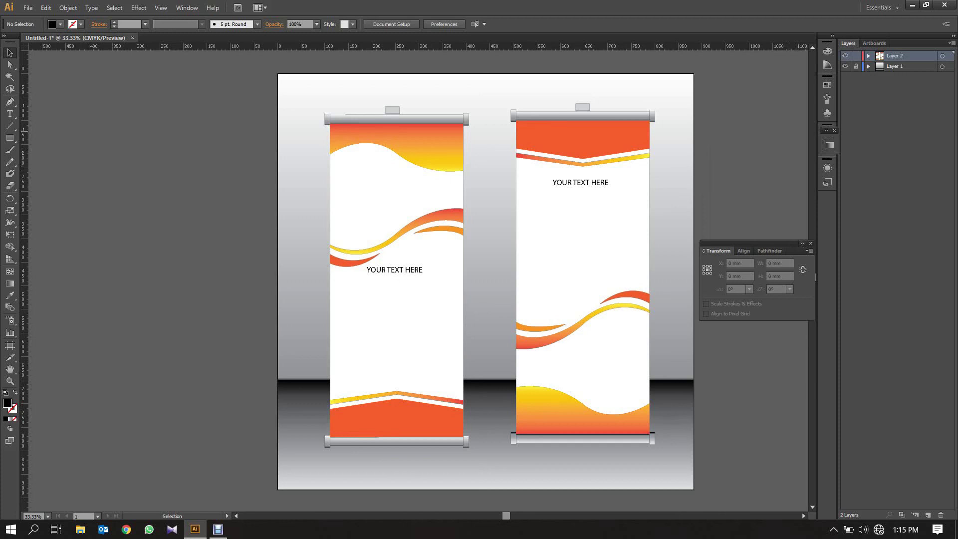
left_click(9, 114)
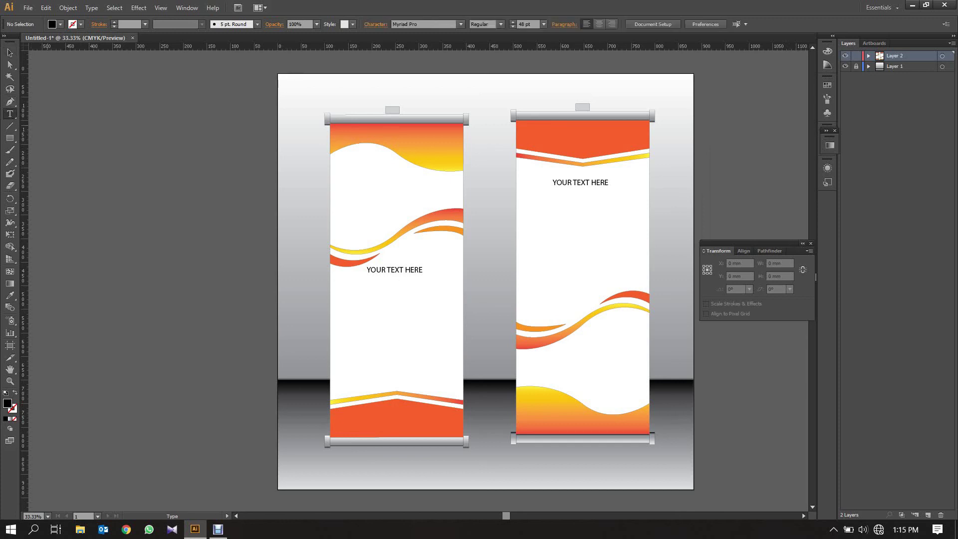
left_click_drag(50, 125, 171, 187)
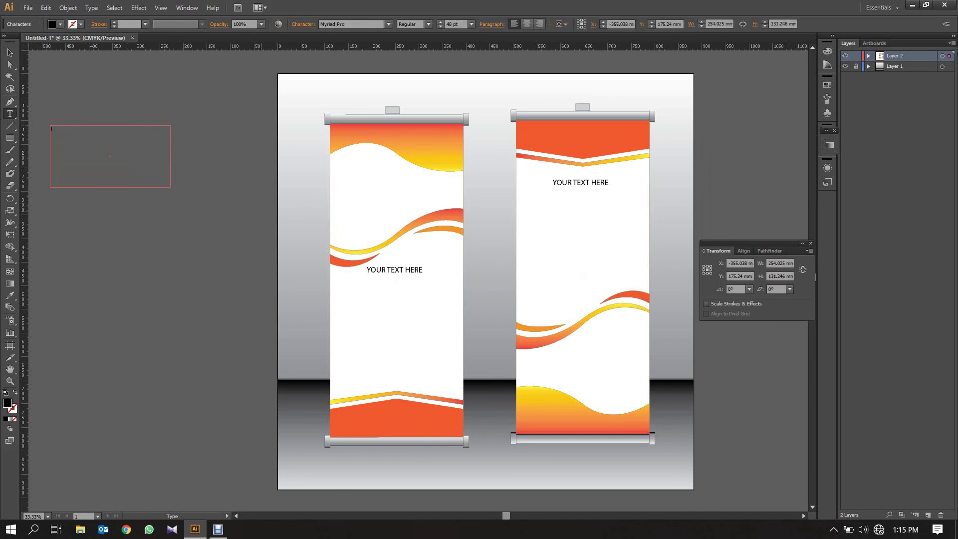
type("image")
Shrink the 'image' label frame and place it on the banners
left_click(10, 53)
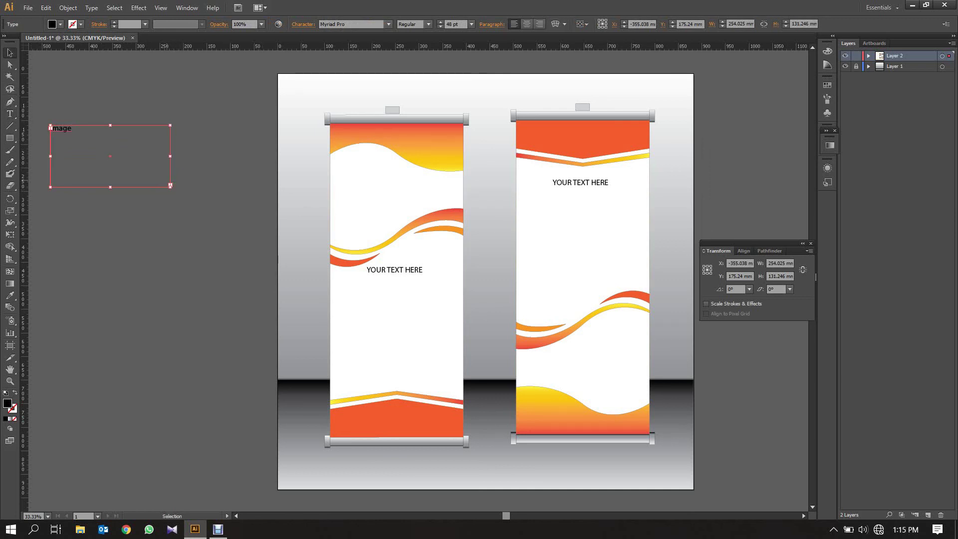
mouse_move(171, 185)
left_mouse_down()
mouse_move(89, 134)
mouse_move(385, 192)
mouse_move(418, 281)
mouse_move(618, 360)
mouse_move(600, 360)
left_mouse_up()
left_click(749, 400)
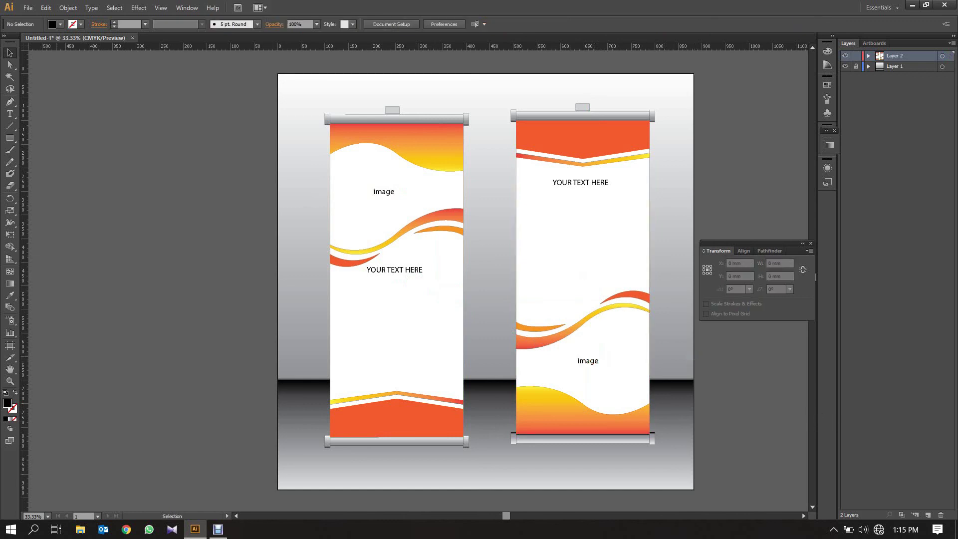
left_click(583, 134)
Colour the right banner's header and bottom wave magenta, middle wave purple, small waves red
left_click(827, 85)
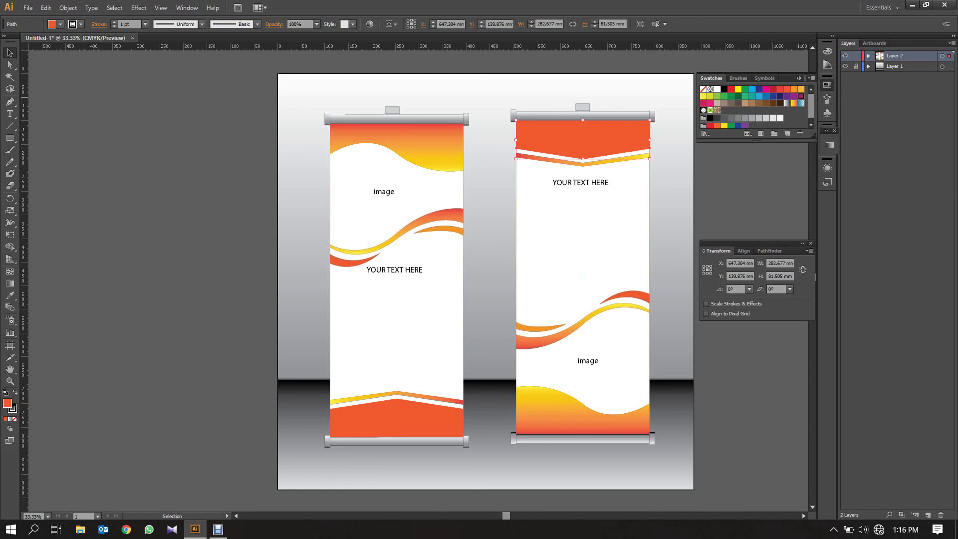
left_click(802, 96)
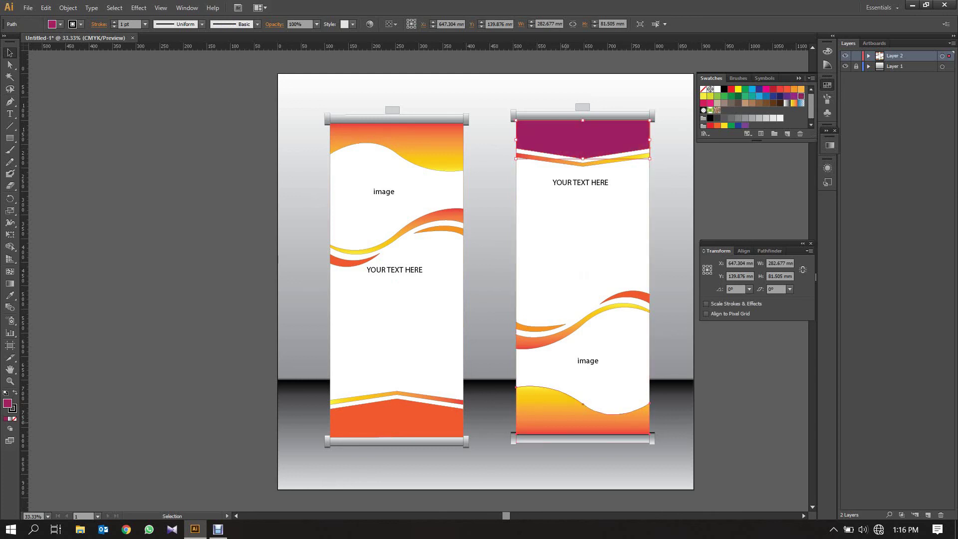
left_click(549, 402)
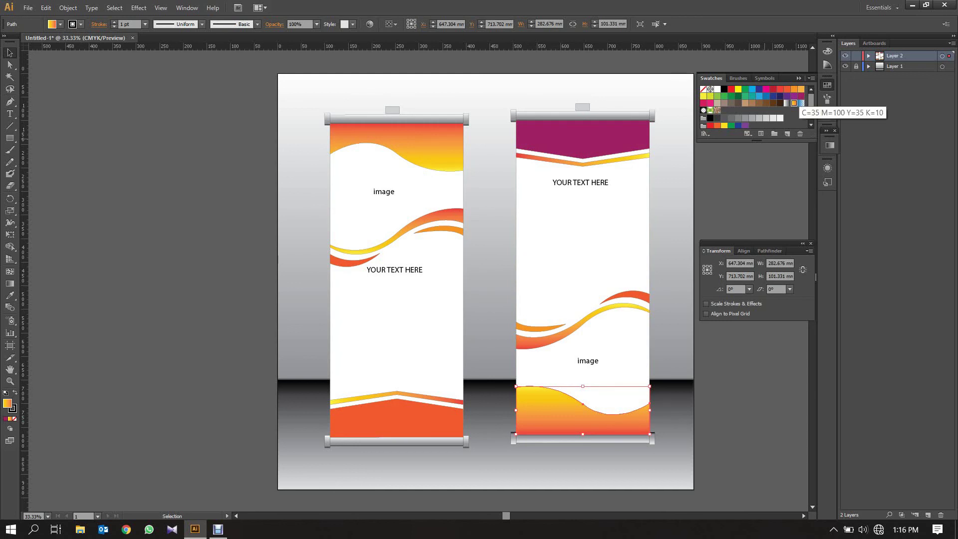
left_click(801, 96)
left_click(549, 336)
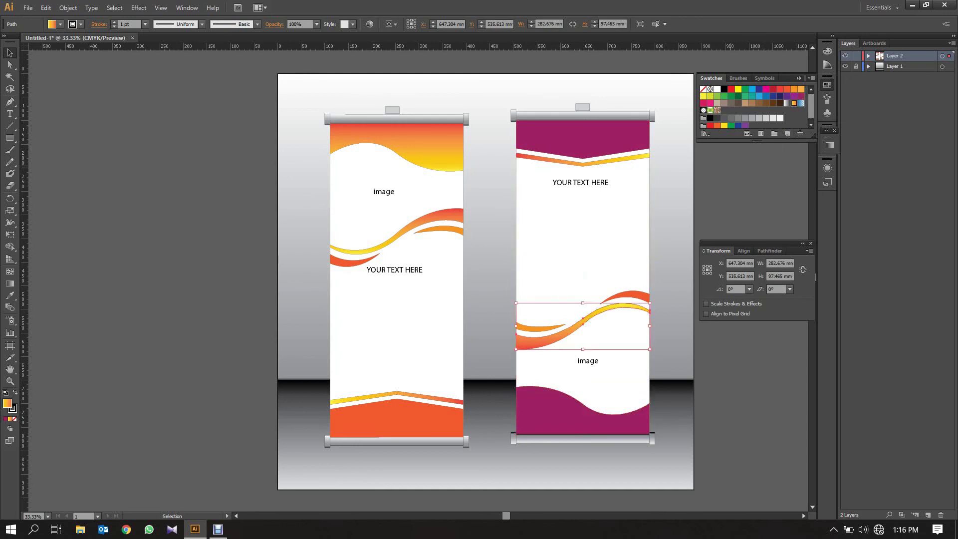
left_click(794, 96)
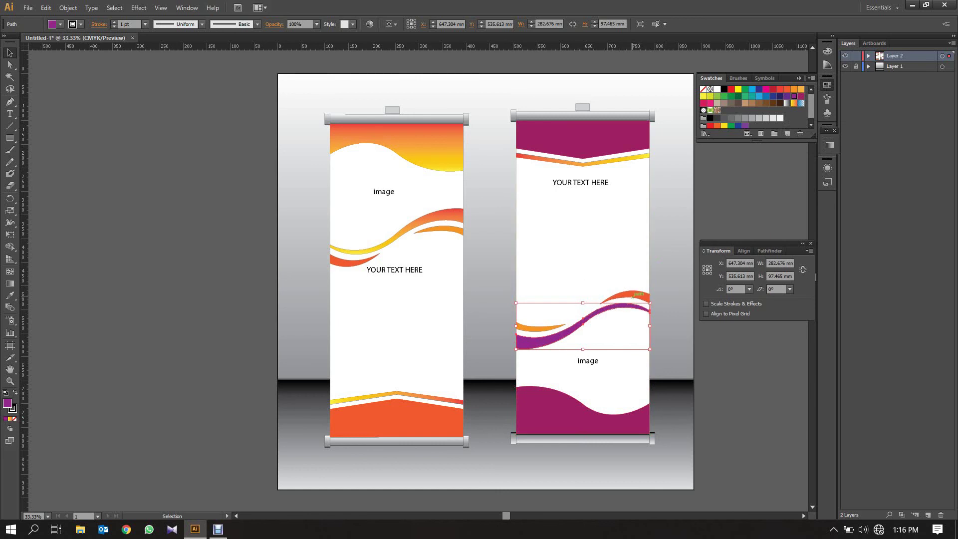
left_click(634, 295)
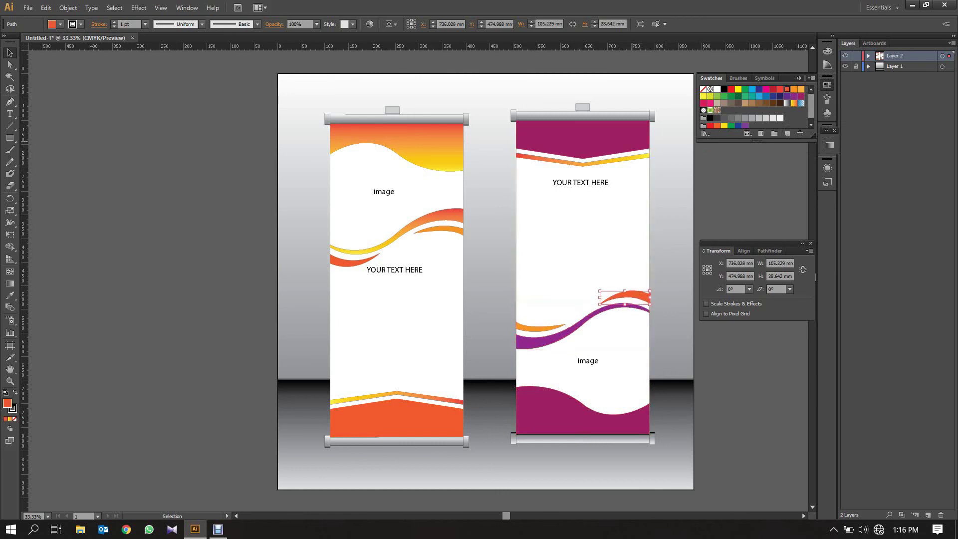
left_click(731, 89)
left_click(549, 327)
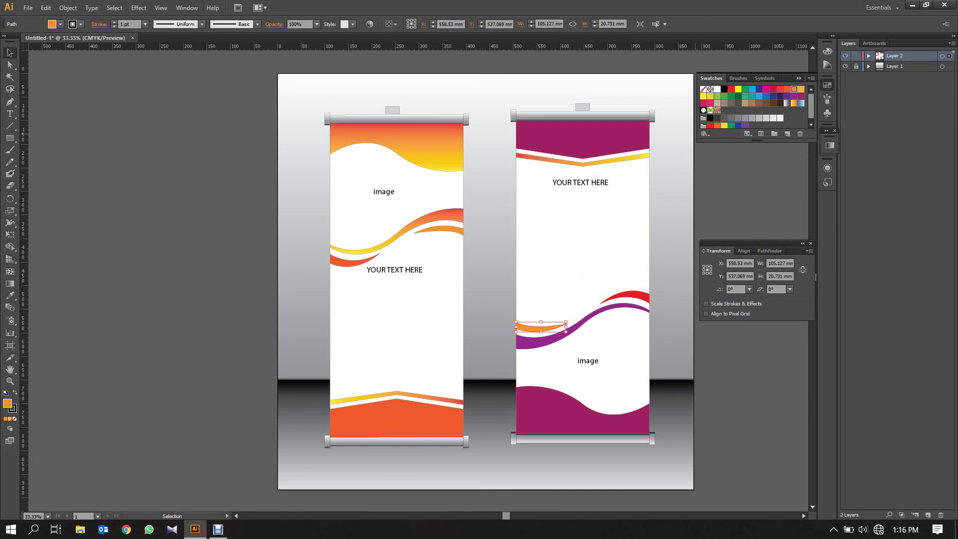
left_click(780, 89)
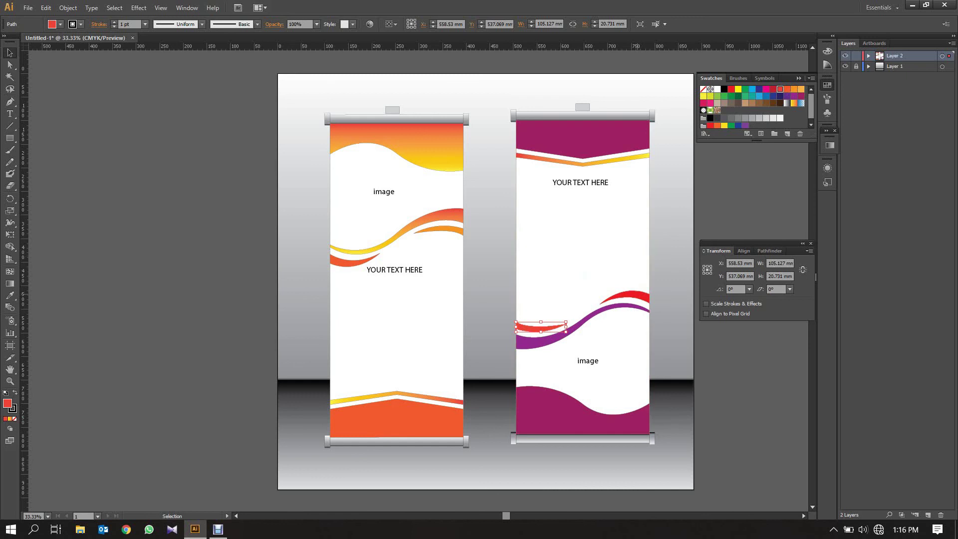